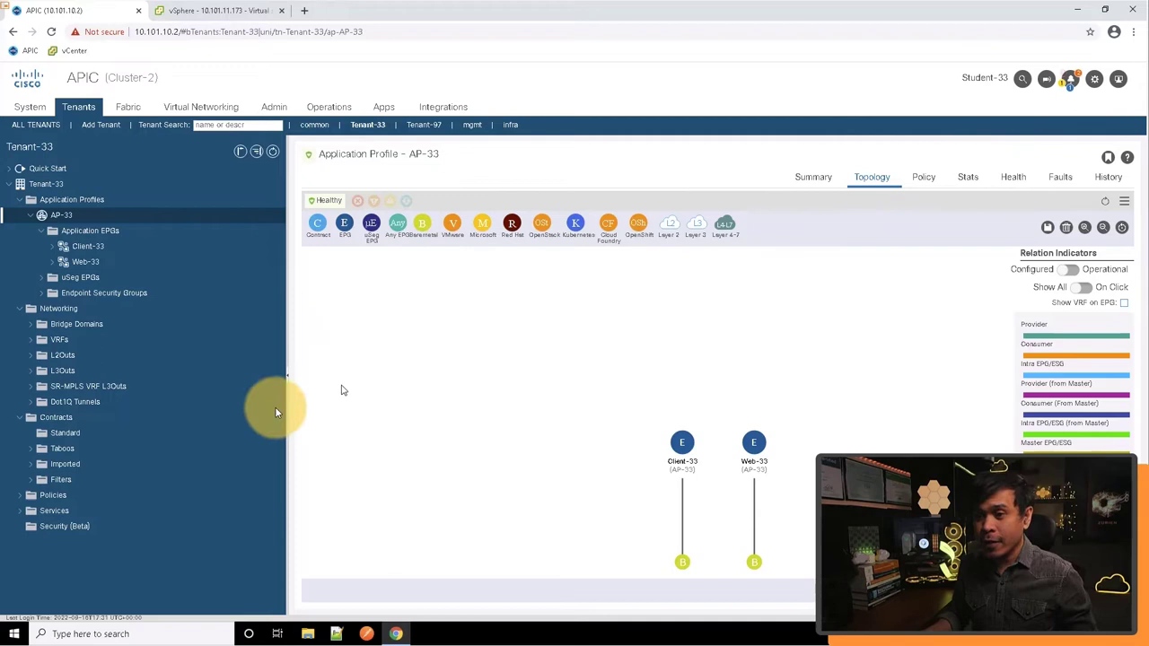
- Start a new contract under Tenant-33's Contracts and name it WebContract
{"action": "left_click", "coordinate": [63, 418]}
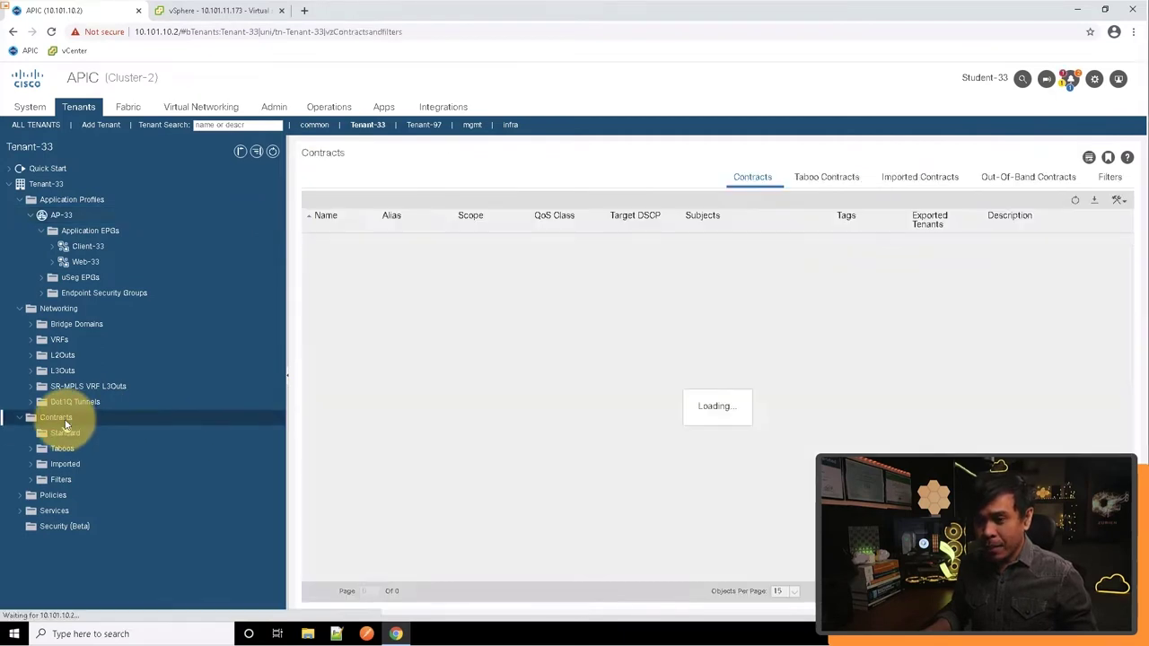
{"action": "right_click", "coordinate": [64, 420]}
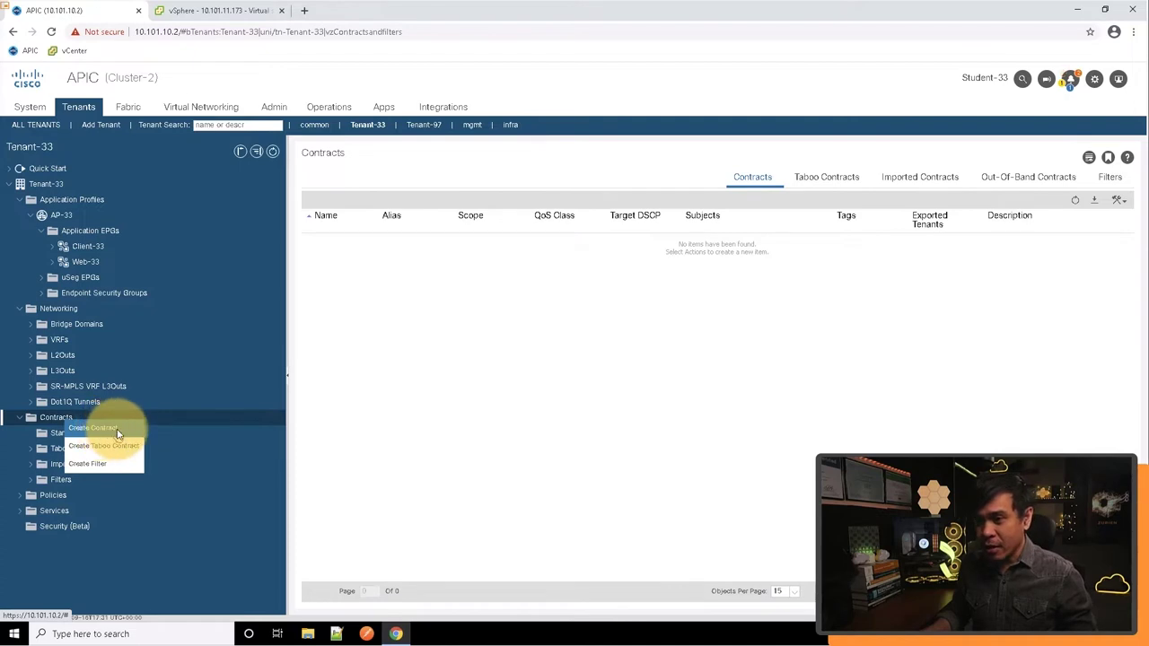
{"action": "left_click", "coordinate": [1120, 201]}
{"action": "left_click", "coordinate": [1120, 201]}
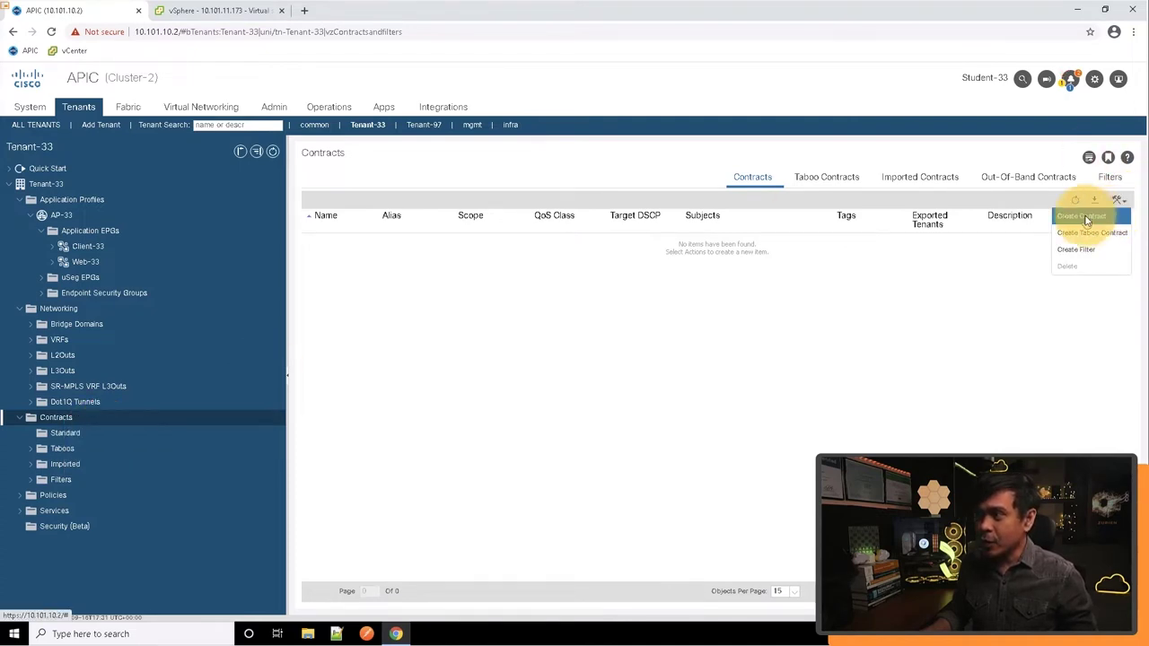
{"action": "left_click", "coordinate": [1088, 219]}
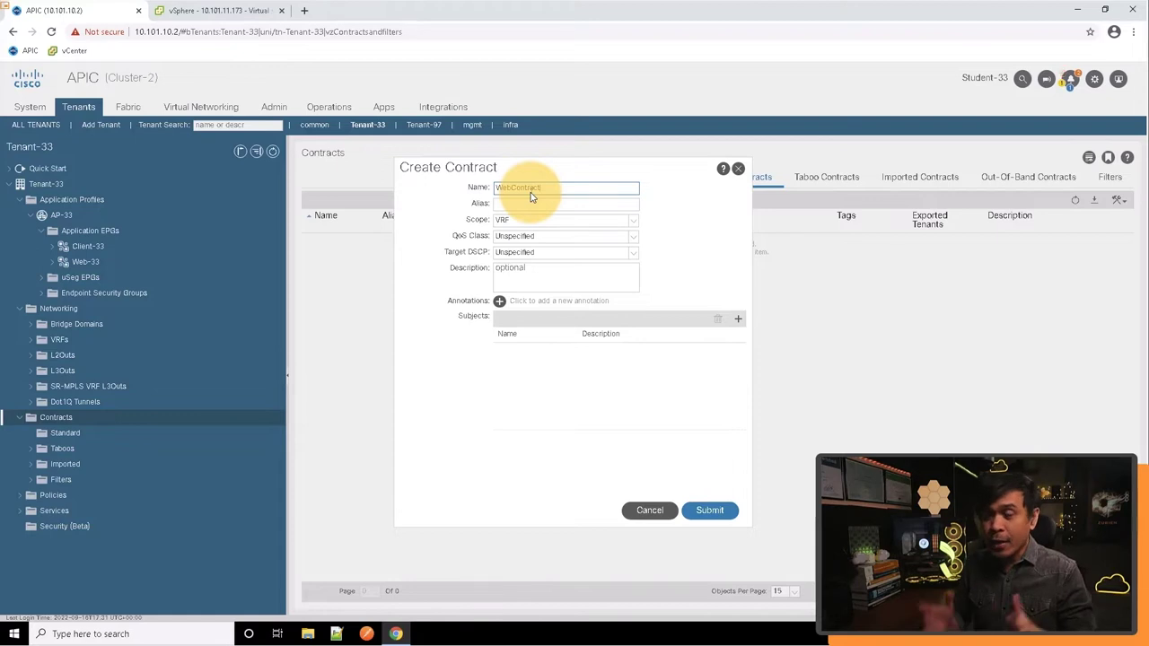
{"action": "type", "text": "WebContract"}
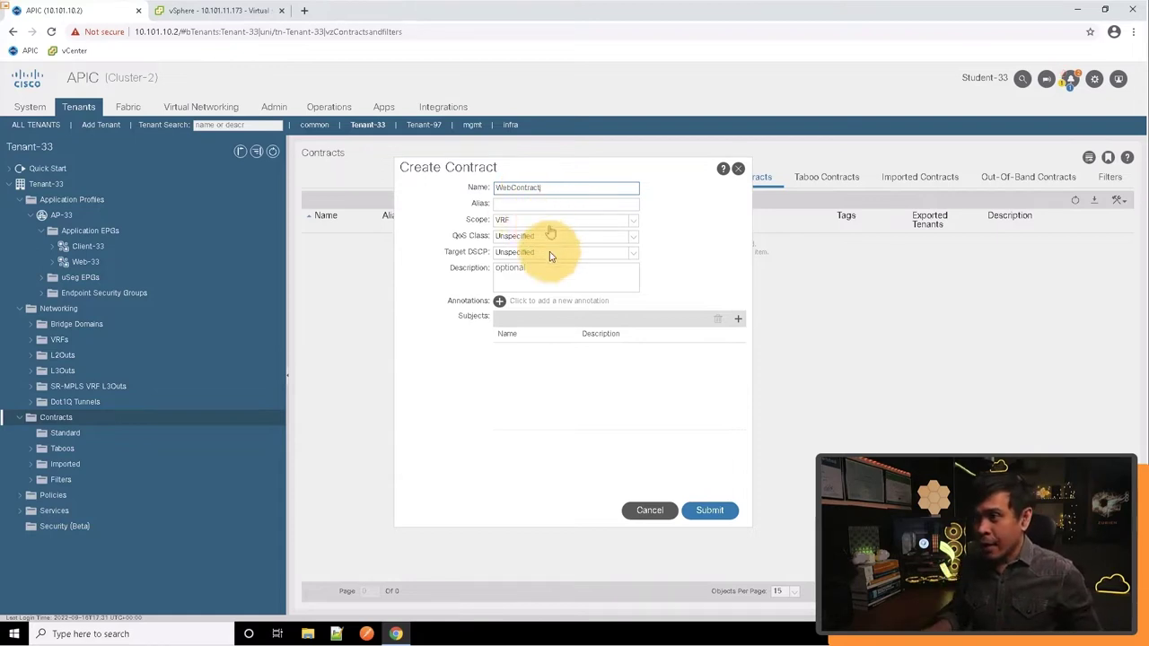
- Add a subject named WebSubj to the contract and start a new filter for it named WebFilter
{"action": "left_click", "coordinate": [739, 323]}
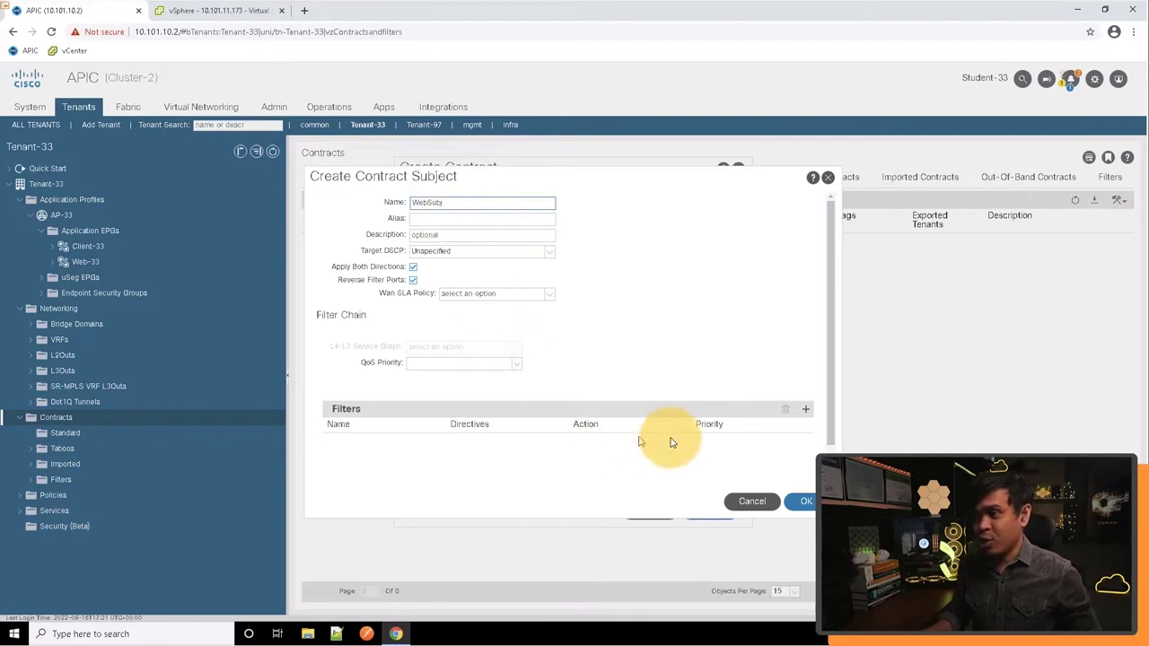
{"action": "left_click", "coordinate": [806, 412]}
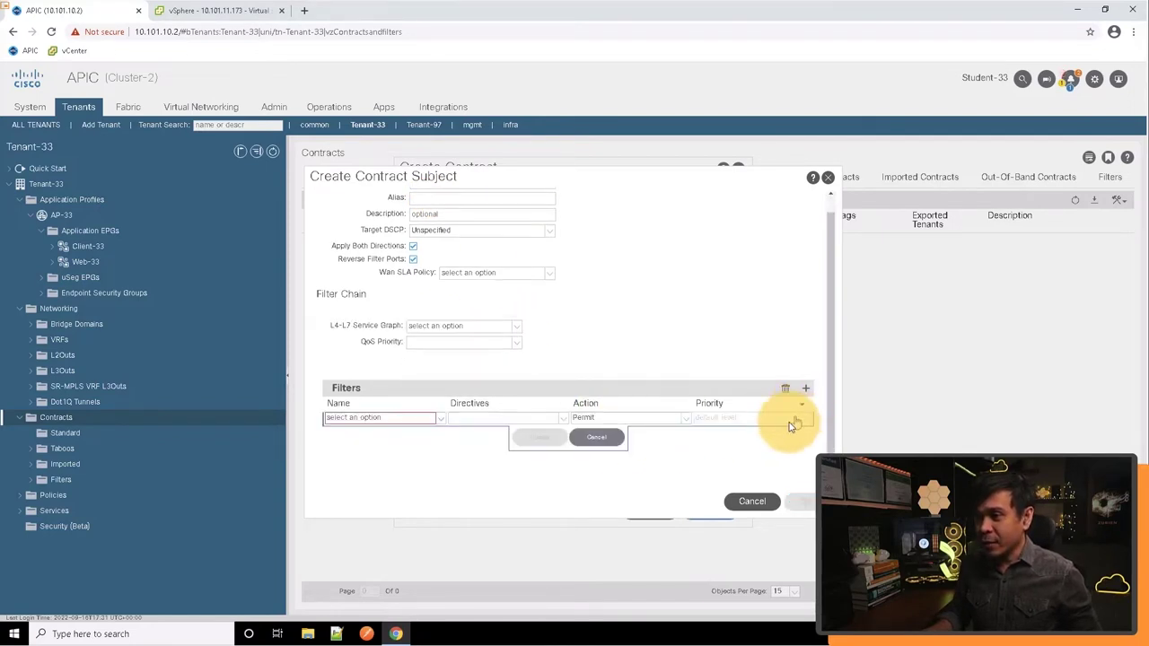
{"action": "left_click", "coordinate": [384, 420]}
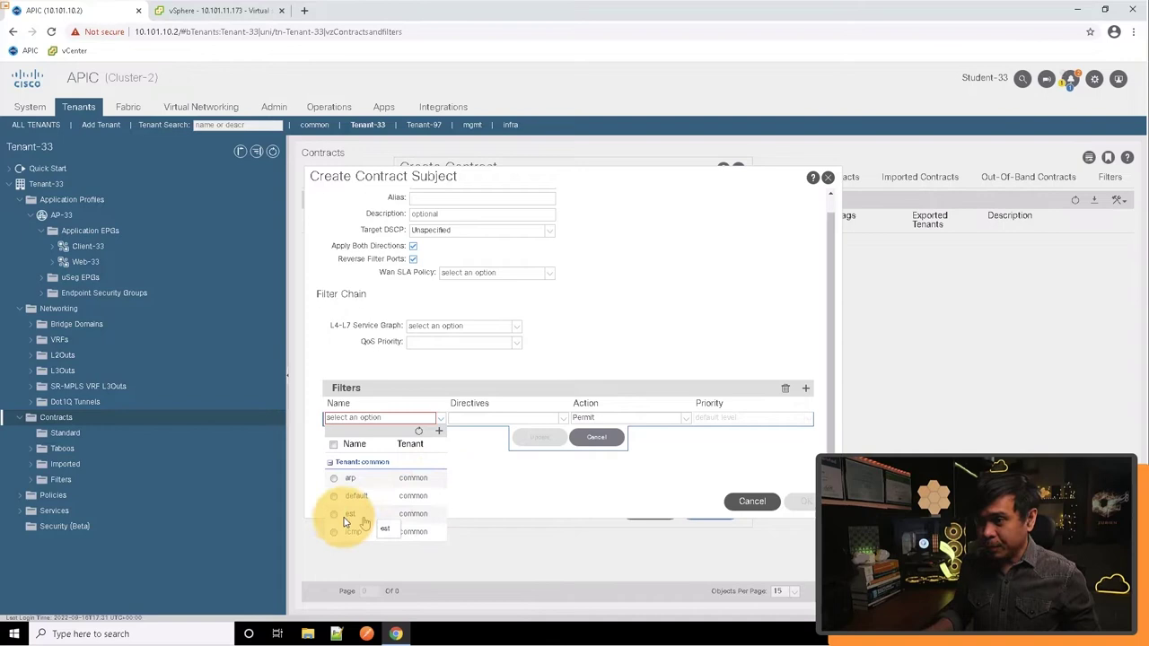
{"action": "left_click", "coordinate": [441, 436]}
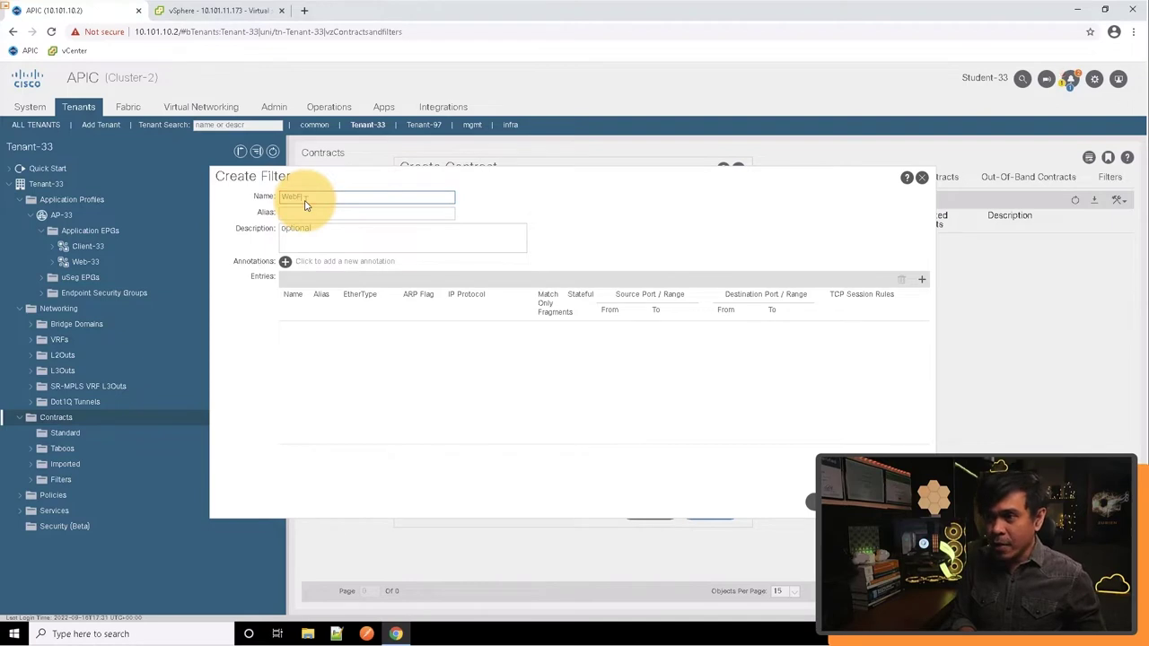
{"action": "type", "text": "WebFilter"}
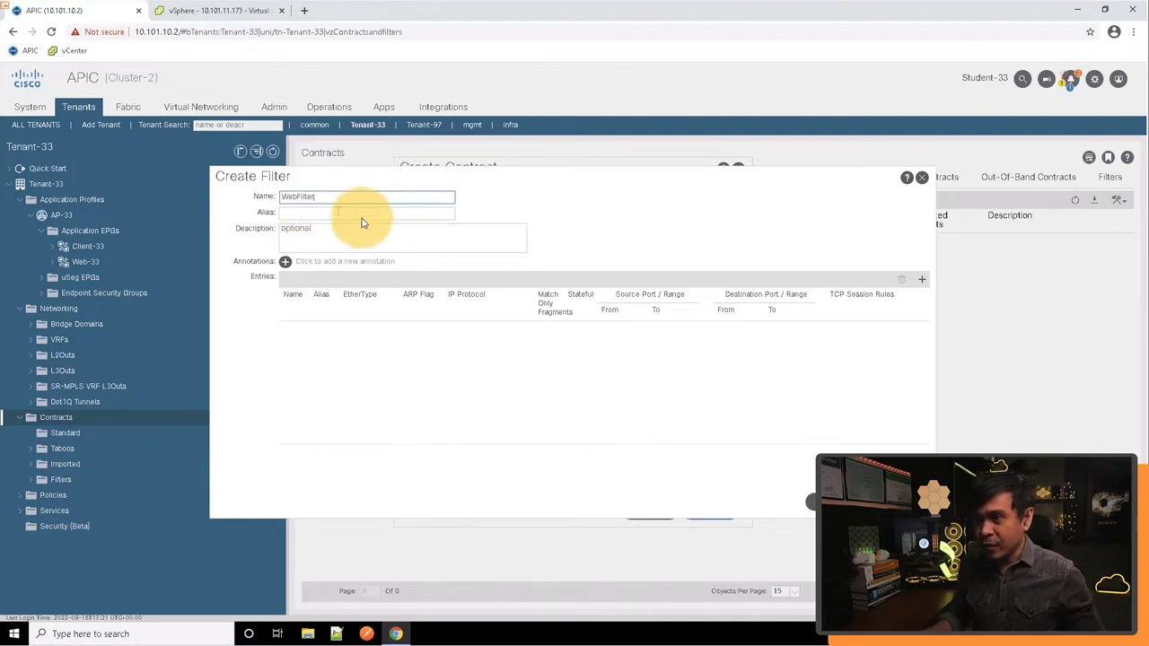
- Add a filter entry named icmp with EtherType IP and IP protocol icmp
{"action": "left_click", "coordinate": [924, 282]}
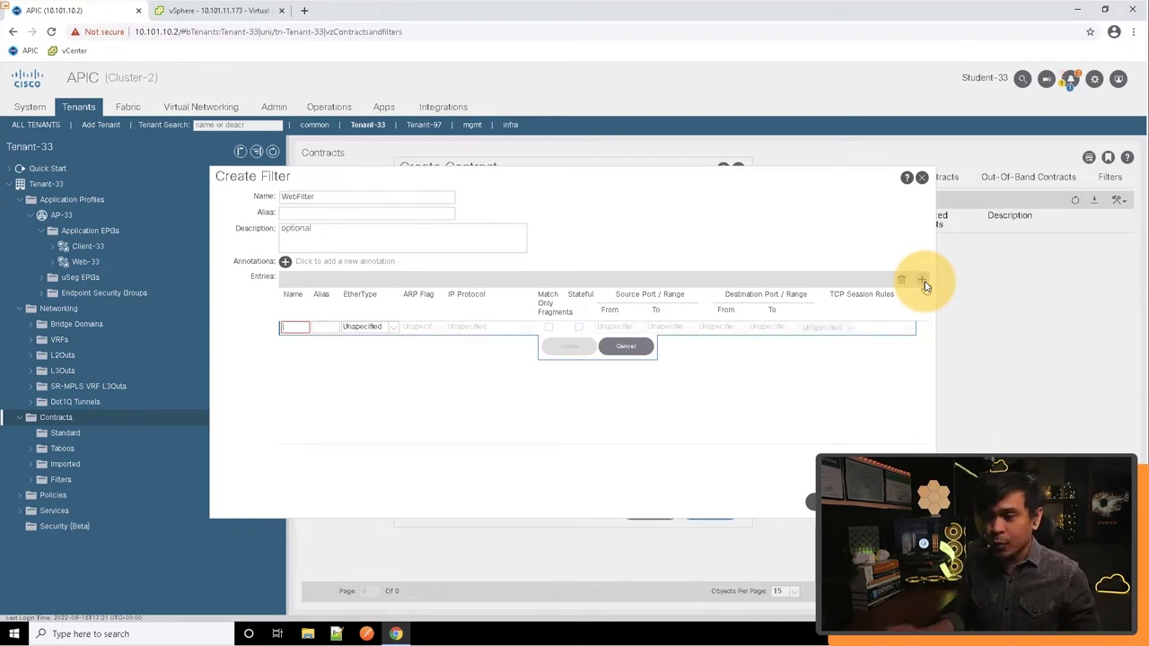
{"action": "mouse_move", "coordinate": [295, 334]}
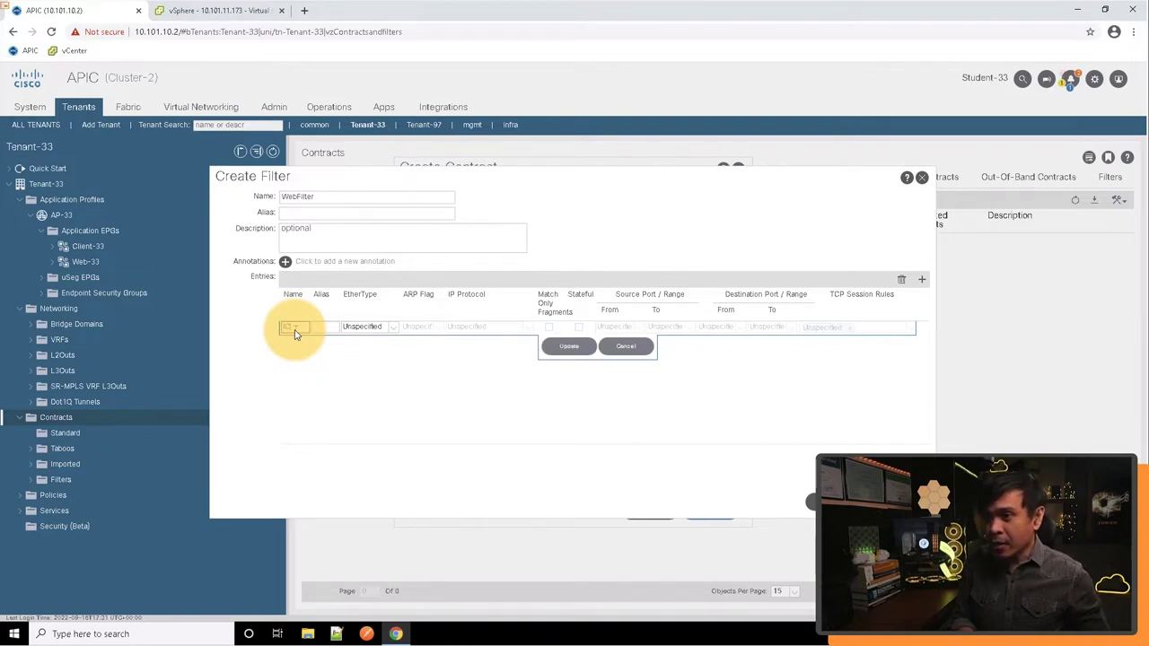
{"action": "left_click_drag", "start_coordinate": [308, 330], "coordinate": [257, 330]}
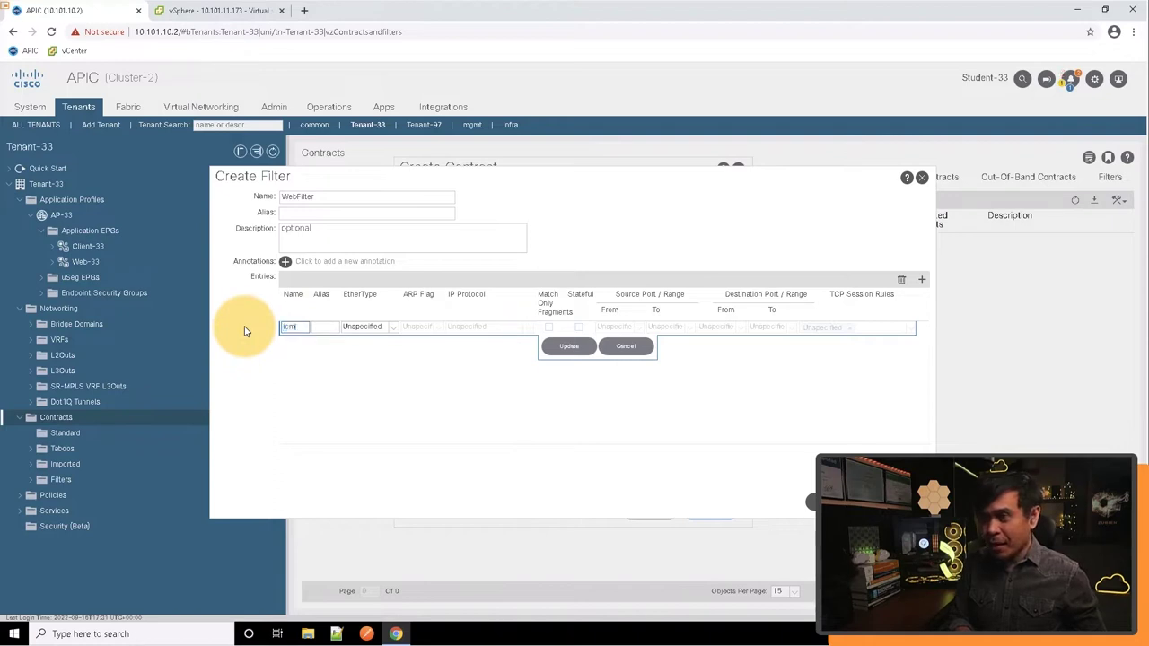
{"action": "left_click", "coordinate": [392, 336]}
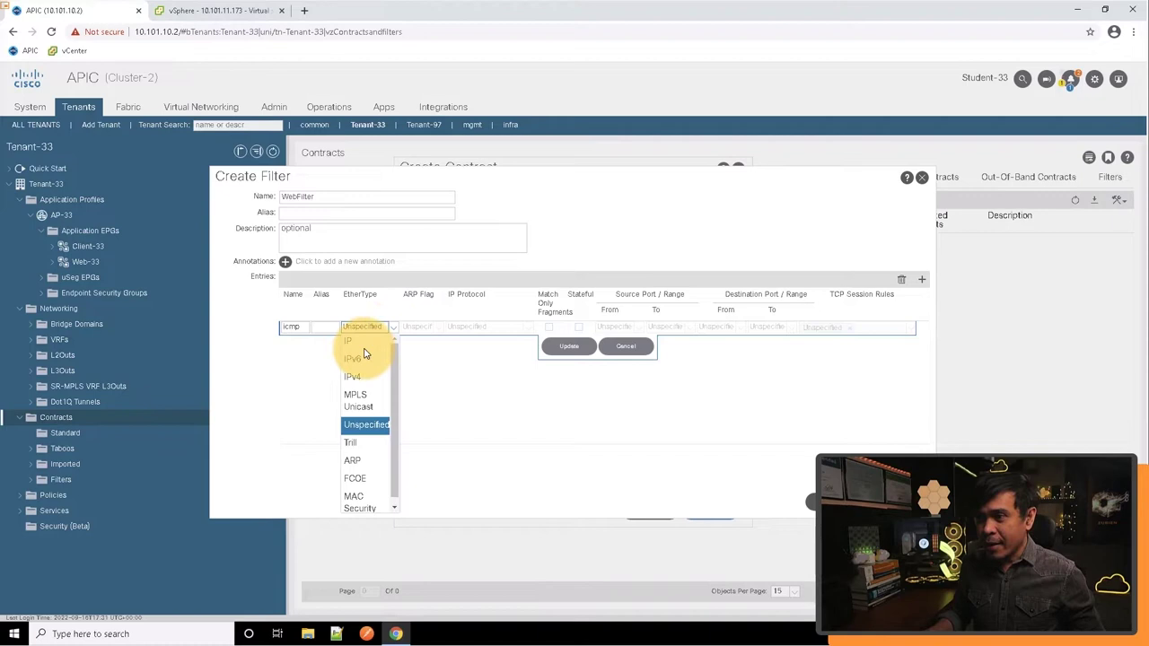
{"action": "left_click", "coordinate": [399, 342]}
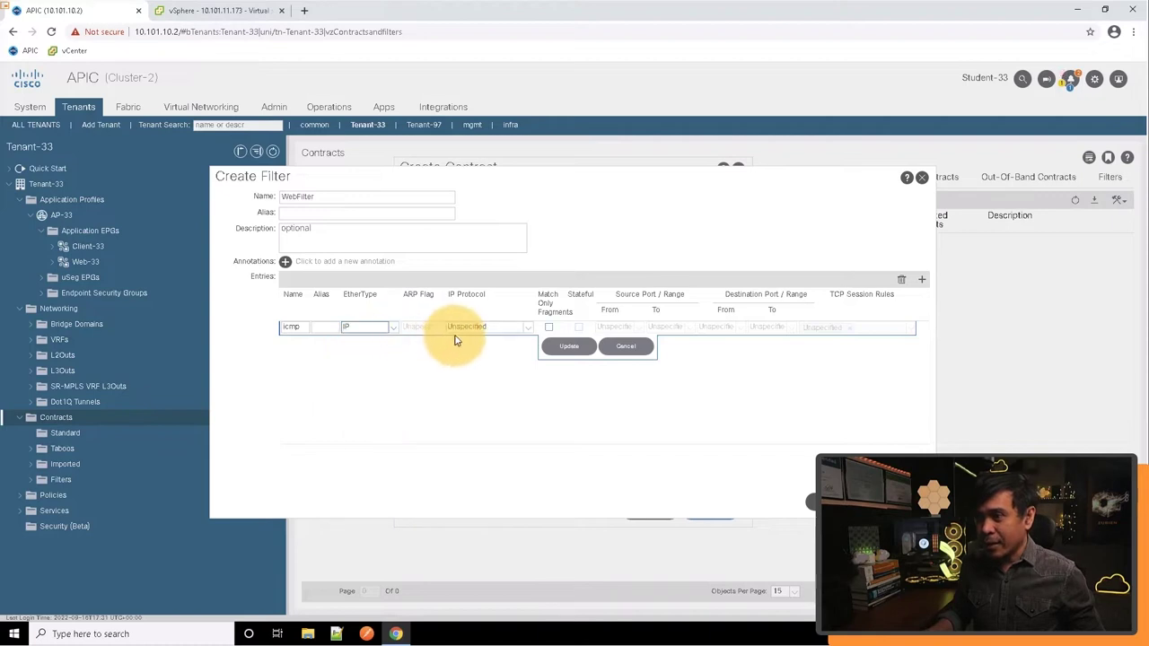
{"action": "left_click", "coordinate": [526, 328]}
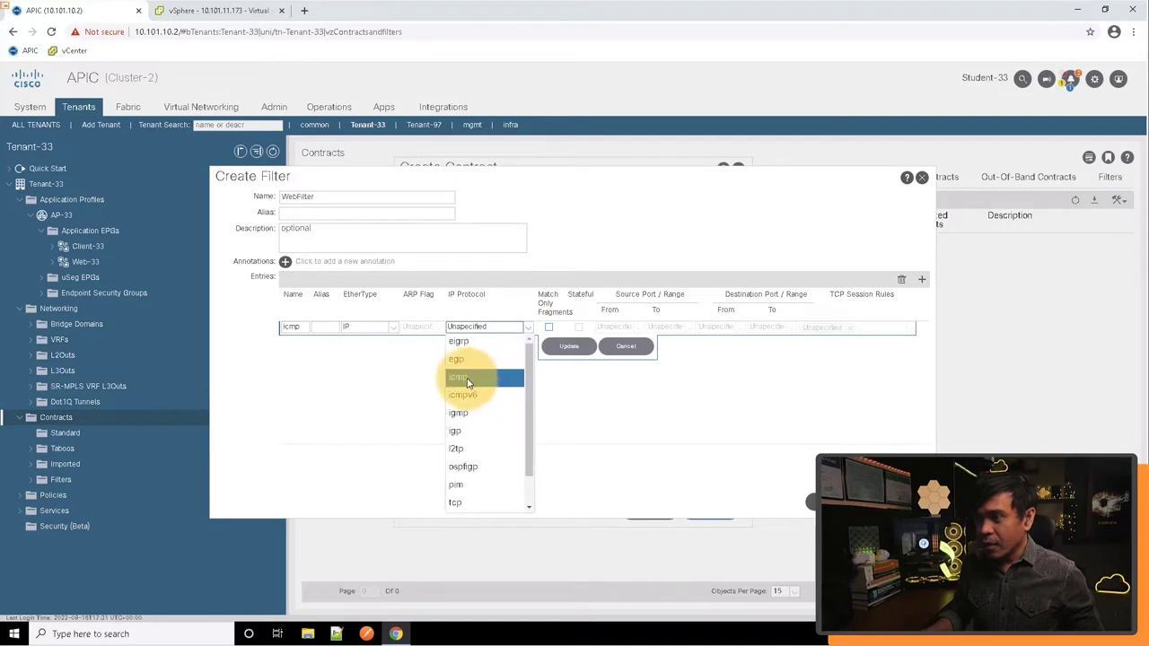
{"action": "left_click", "coordinate": [459, 377]}
{"action": "left_click", "coordinate": [565, 347]}
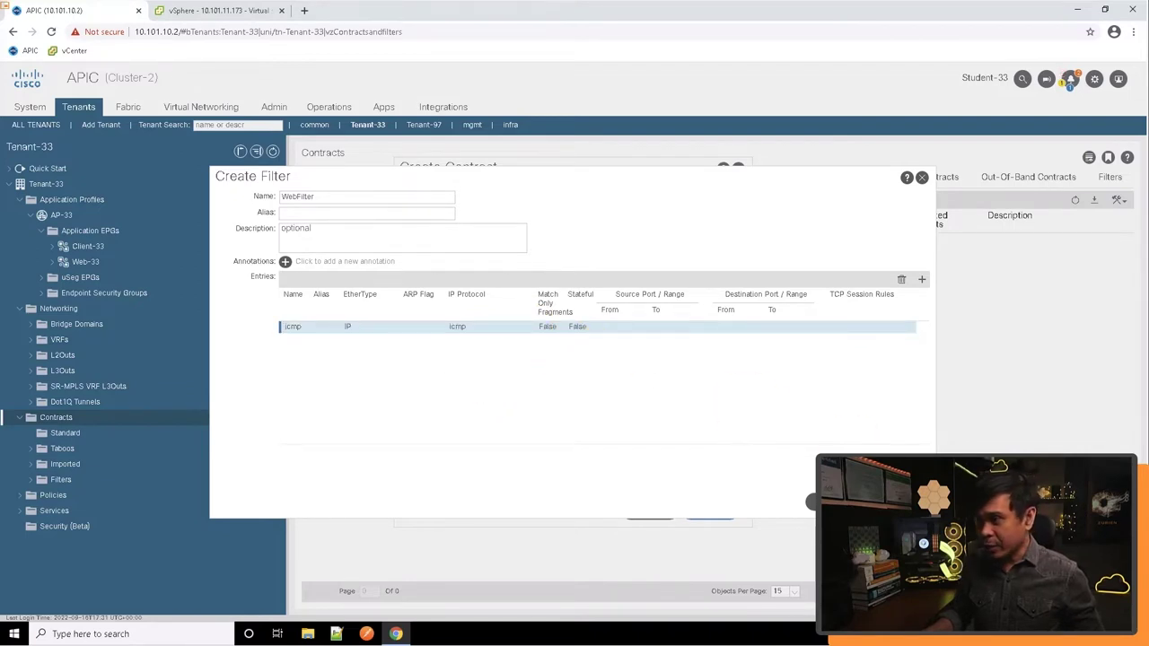
- Submit WebFilter, add it to the subject with the Permit action, and submit the contract
{"action": "left_click", "coordinate": [893, 501]}
{"action": "left_click", "coordinate": [543, 440]}
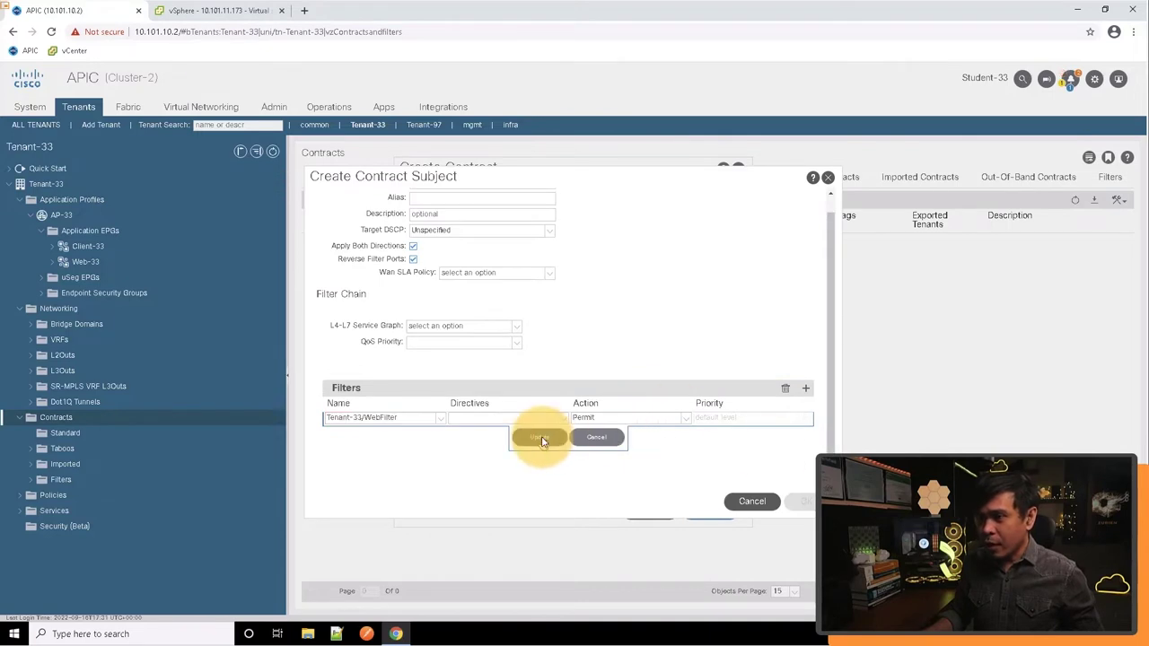
{"action": "left_click", "coordinate": [807, 495]}
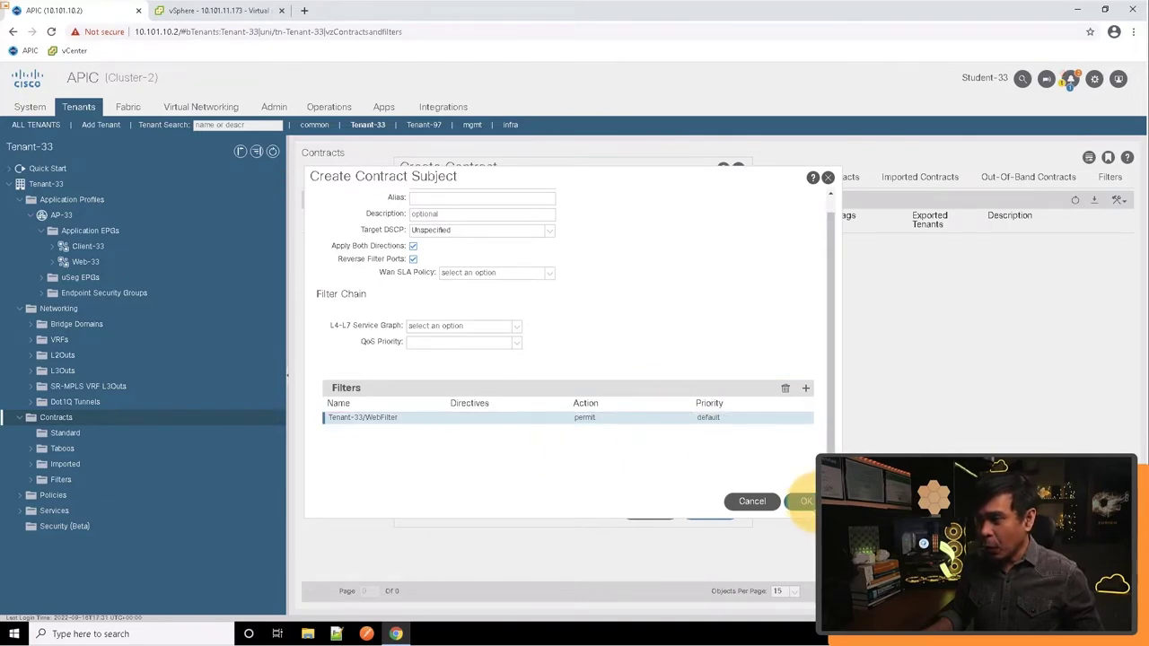
{"action": "left_click", "coordinate": [711, 511]}
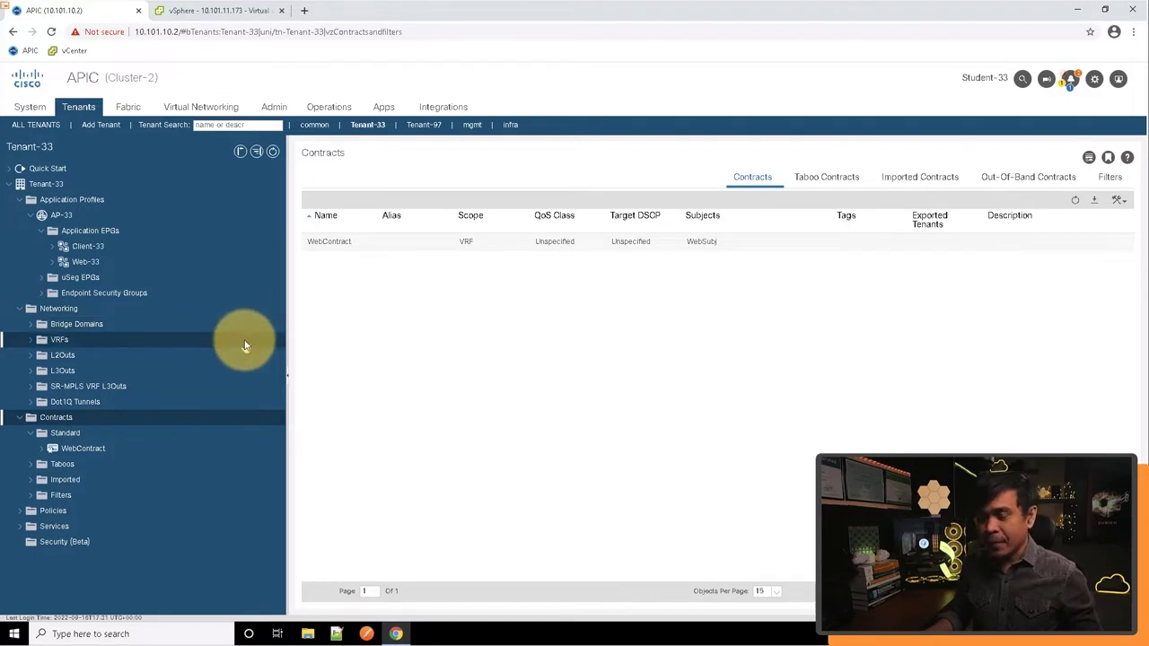
- Switch to the vSphere Client and launch the web console of the CLIENT_P33 virtual machine
{"action": "left_click", "coordinate": [193, 12]}
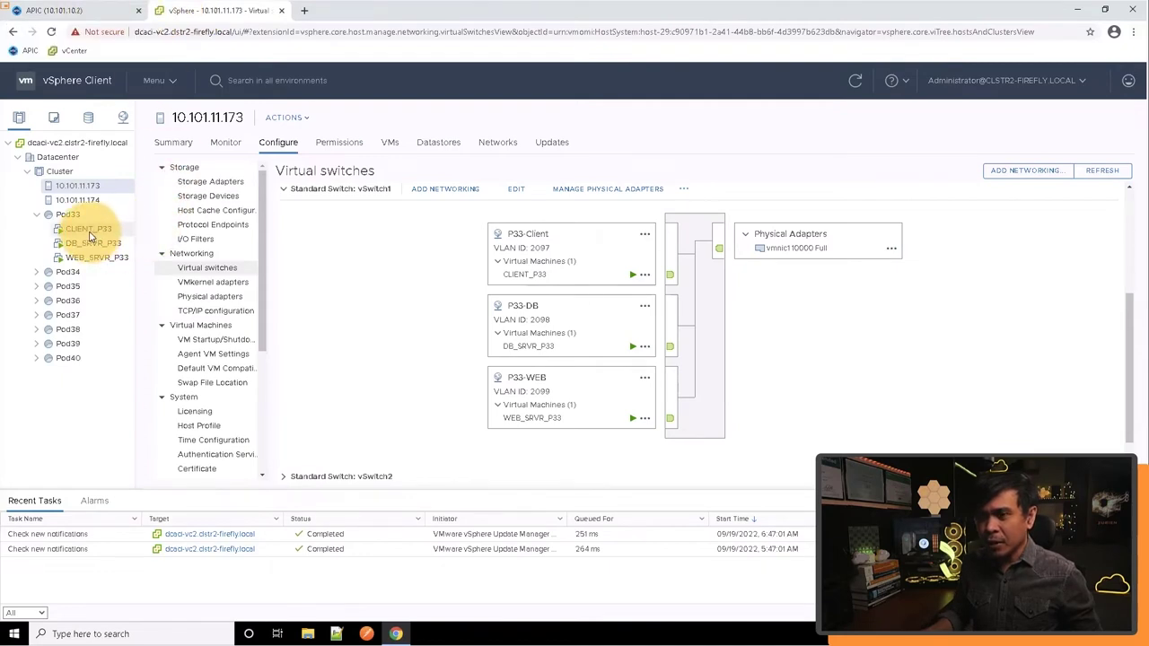
{"action": "right_click", "coordinate": [88, 232]}
{"action": "left_click", "coordinate": [79, 232]}
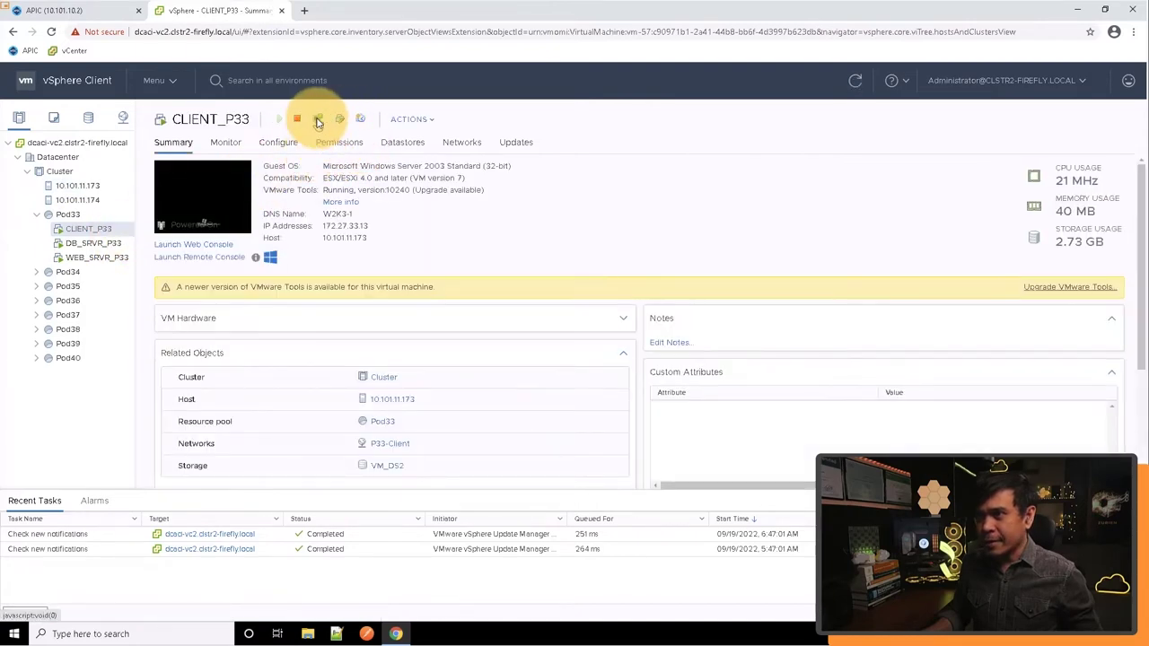
{"action": "left_click", "coordinate": [317, 122]}
{"action": "left_click", "coordinate": [706, 395]}
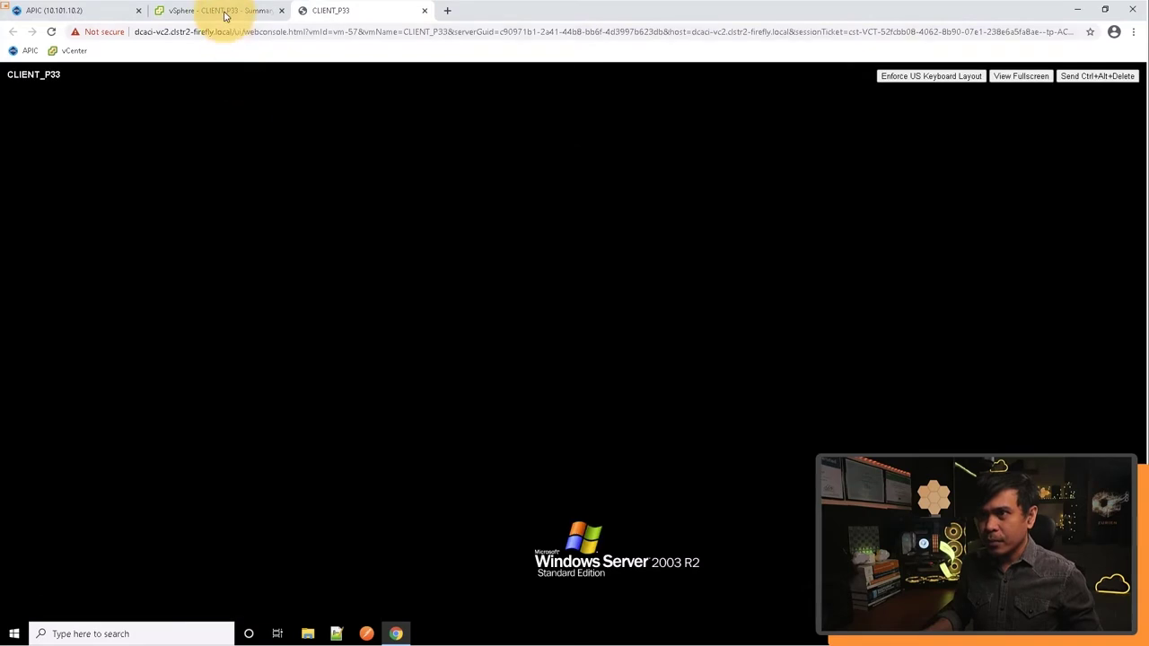
- Launch the web console of the WEB_SRVR_P33 virtual machine from vSphere and enter a few blank lines at its prompt
{"action": "left_click", "coordinate": [226, 13]}
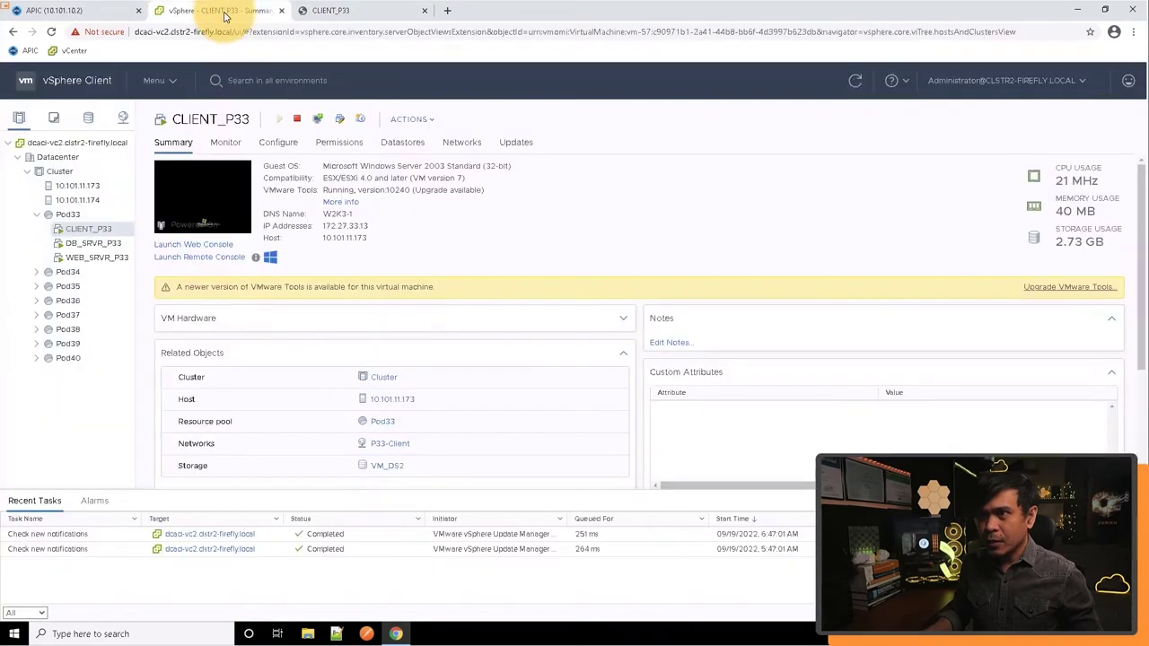
{"action": "left_click", "coordinate": [97, 257]}
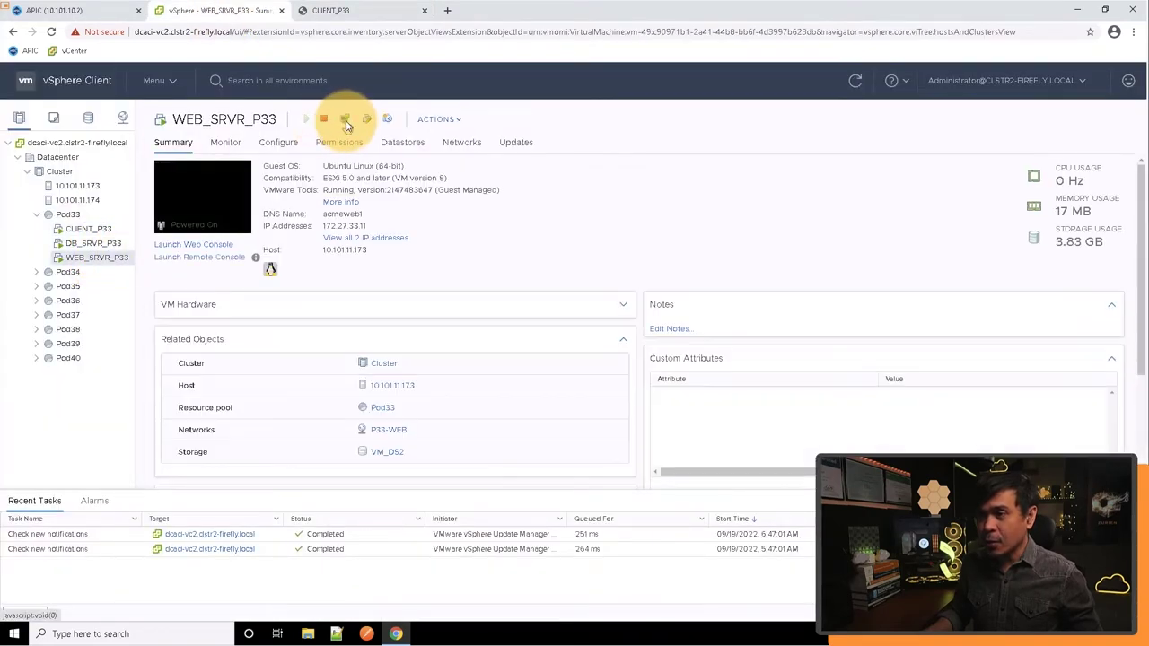
{"action": "left_click", "coordinate": [346, 123]}
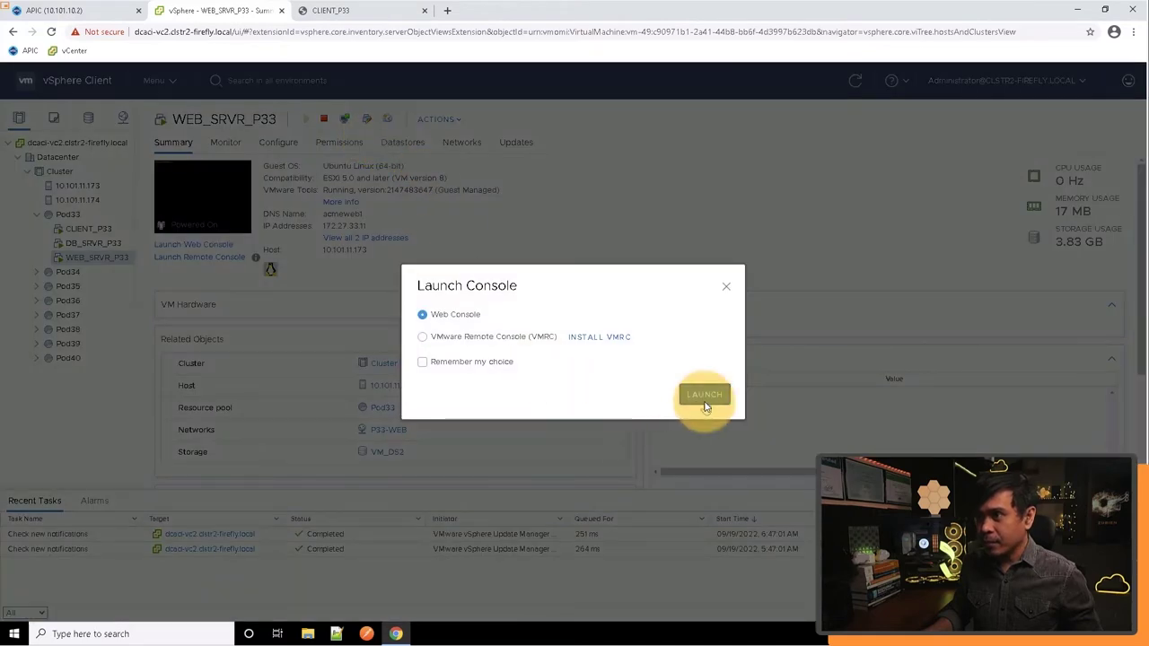
{"action": "left_click", "coordinate": [702, 393]}
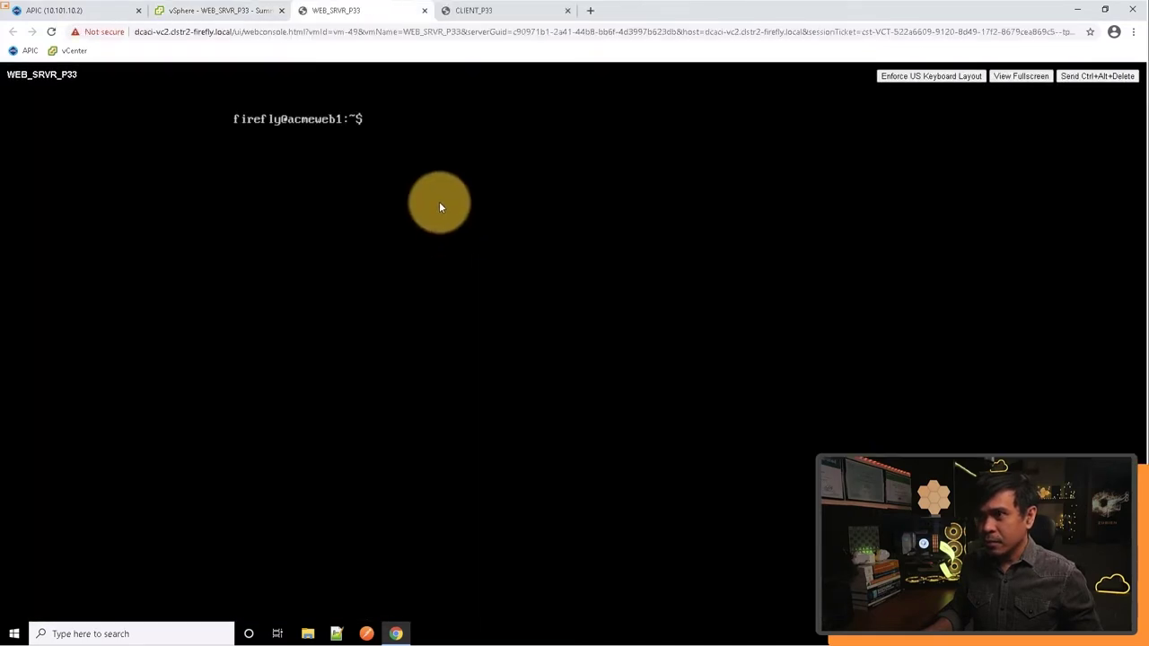
{"action": "key", "text": "Return"}
{"action": "key", "text": "Return"}
{"action": "key", "text": "Return"}
{"action": "key", "text": "Return"}
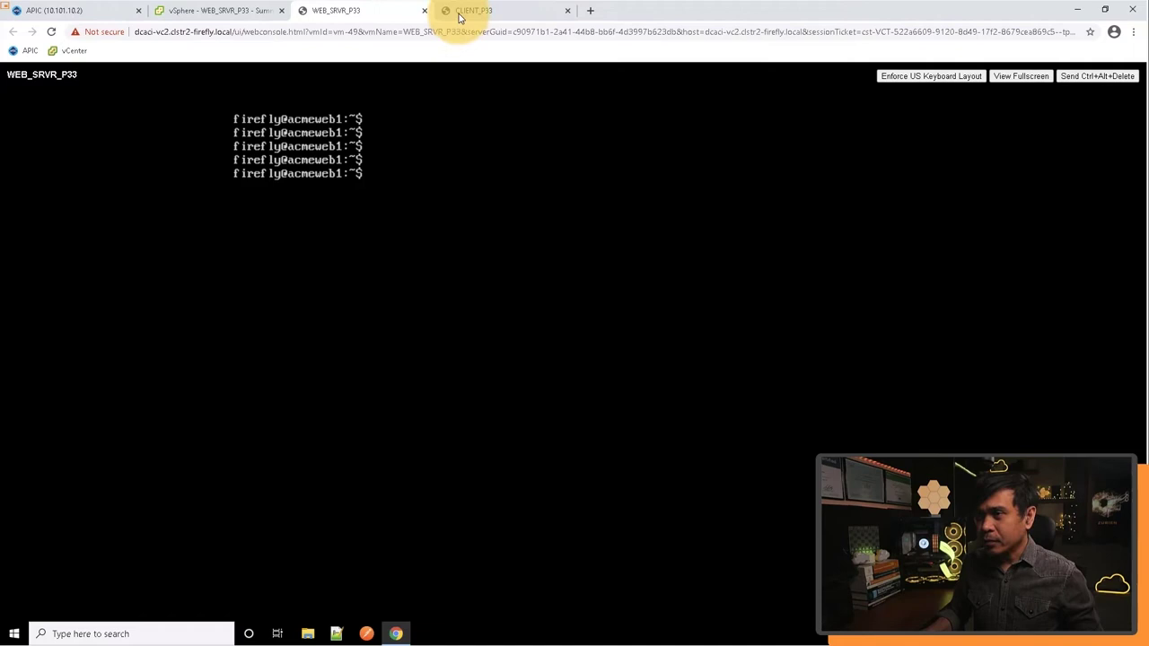
- Place the CLIENT_P33 console before the WEB_SRVR_P33 one and unlock its Windows session with the account password
{"action": "left_click", "coordinate": [459, 18]}
{"action": "left_click_drag", "start_coordinate": [487, 12], "coordinate": [329, 18]}
{"action": "left_click", "coordinate": [1082, 75]}
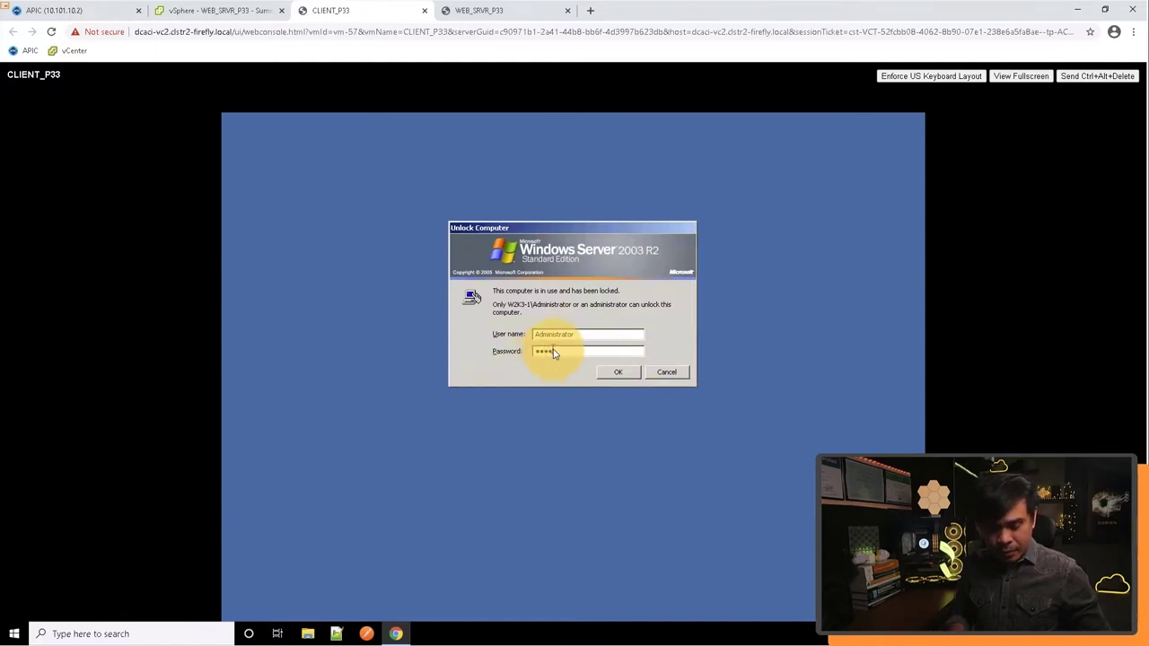
{"action": "key", "text": "Return"}
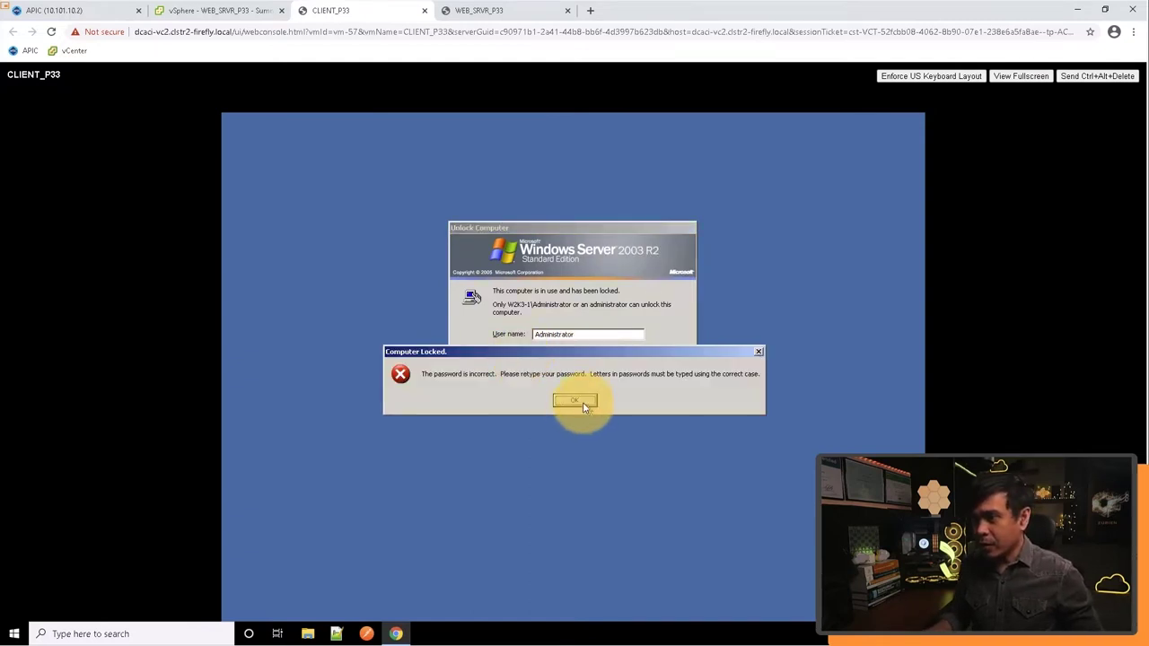
{"action": "left_click", "coordinate": [575, 403]}
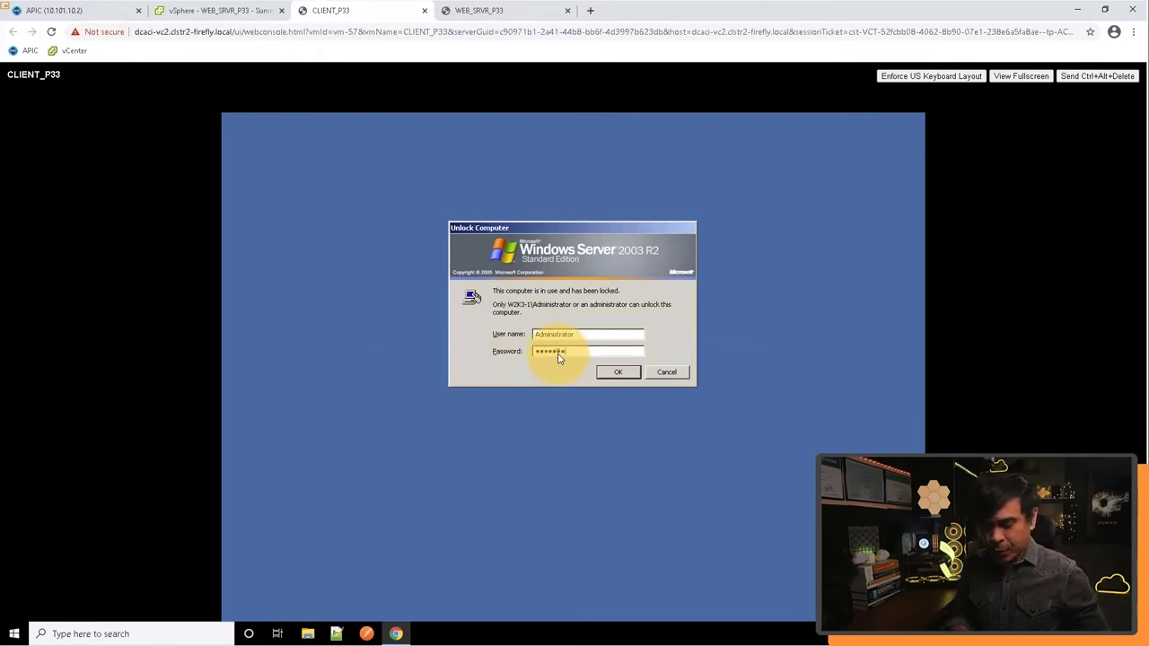
{"action": "key", "text": "Return"}
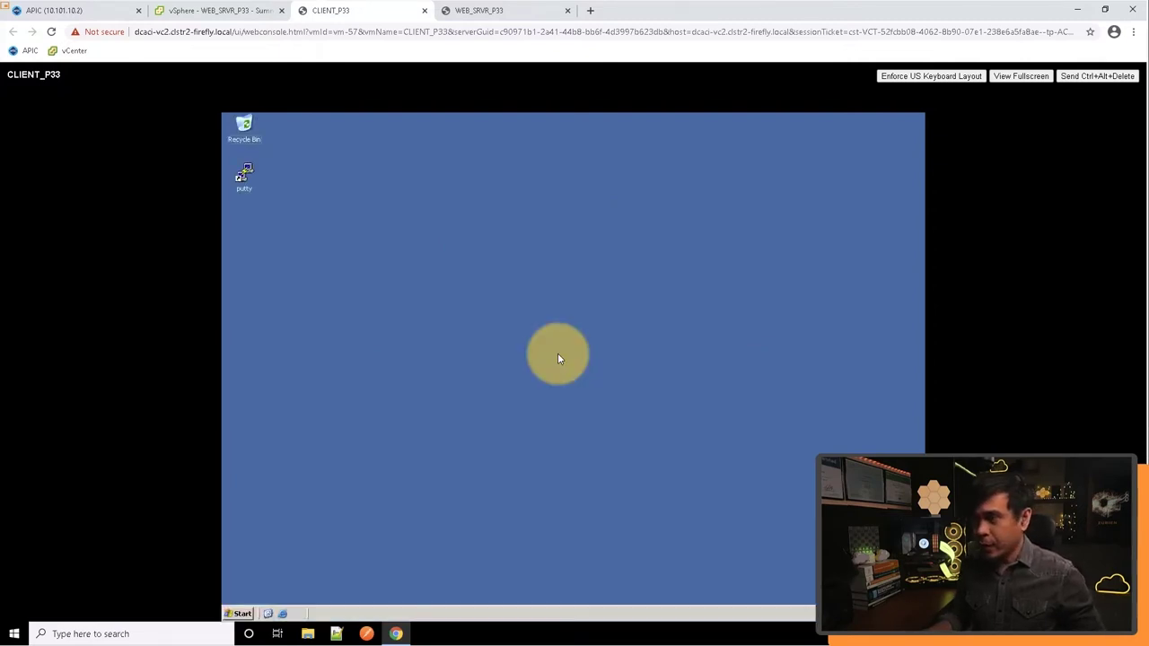
- Open a Command Prompt on CLIENT_P33 and run ipconfig to check its IP configuration
{"action": "left_click", "coordinate": [242, 615]}
{"action": "left_click", "coordinate": [276, 428]}
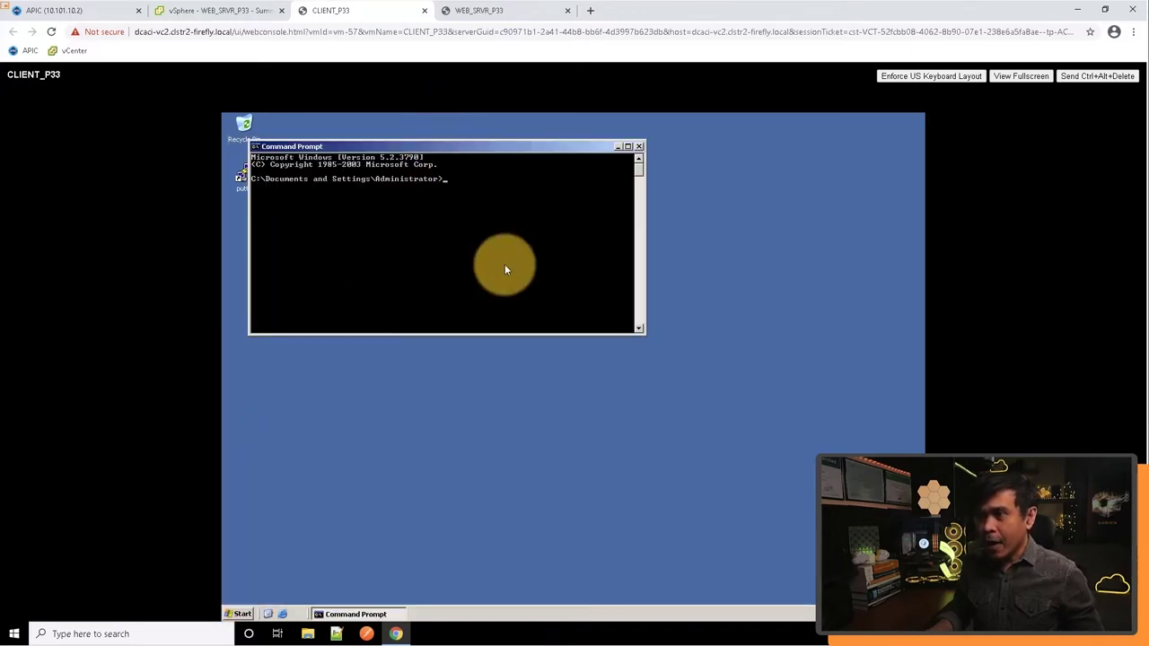
{"action": "type", "text": "ip"}
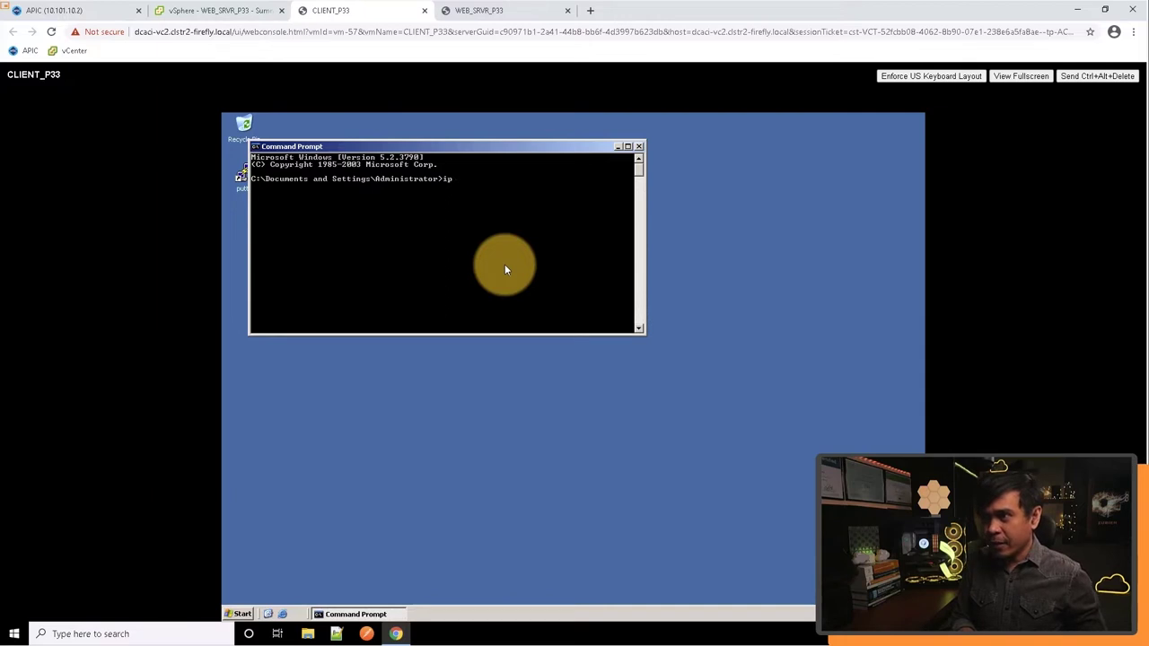
{"action": "type", "text": "config"}
{"action": "key", "text": "Return"}
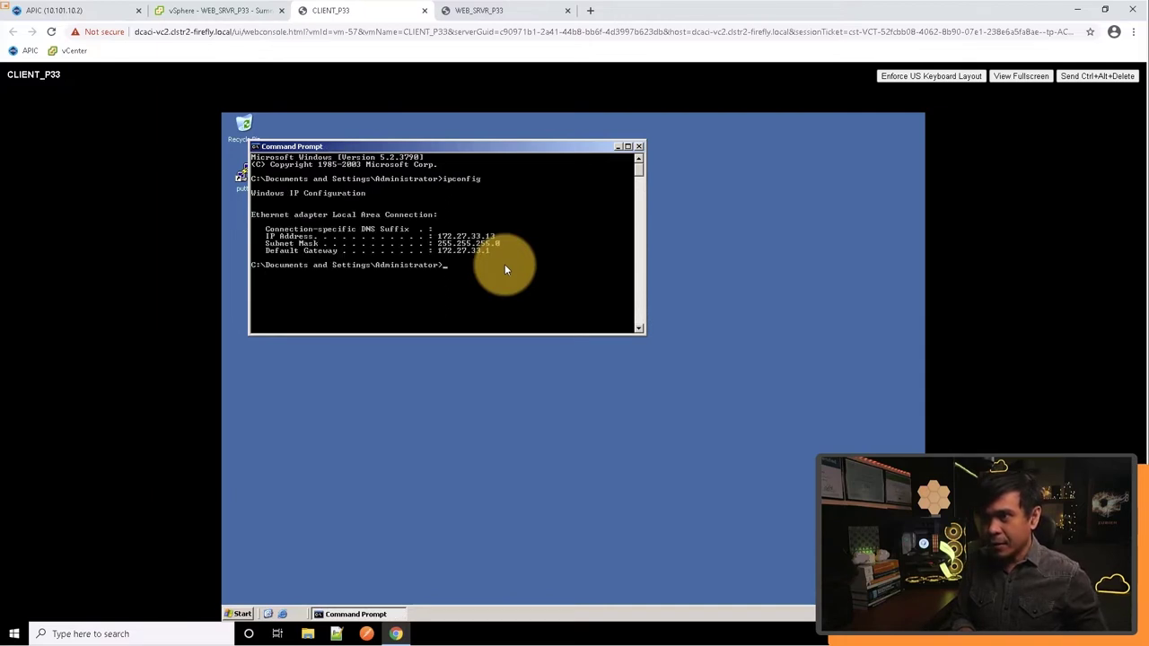
- Ping the client's own address 172.27.33.13 from the CLIENT_P33 Command Prompt and interrupt the ping after a couple of replies
{"action": "type", "text": "ping 172.27.33.13"}
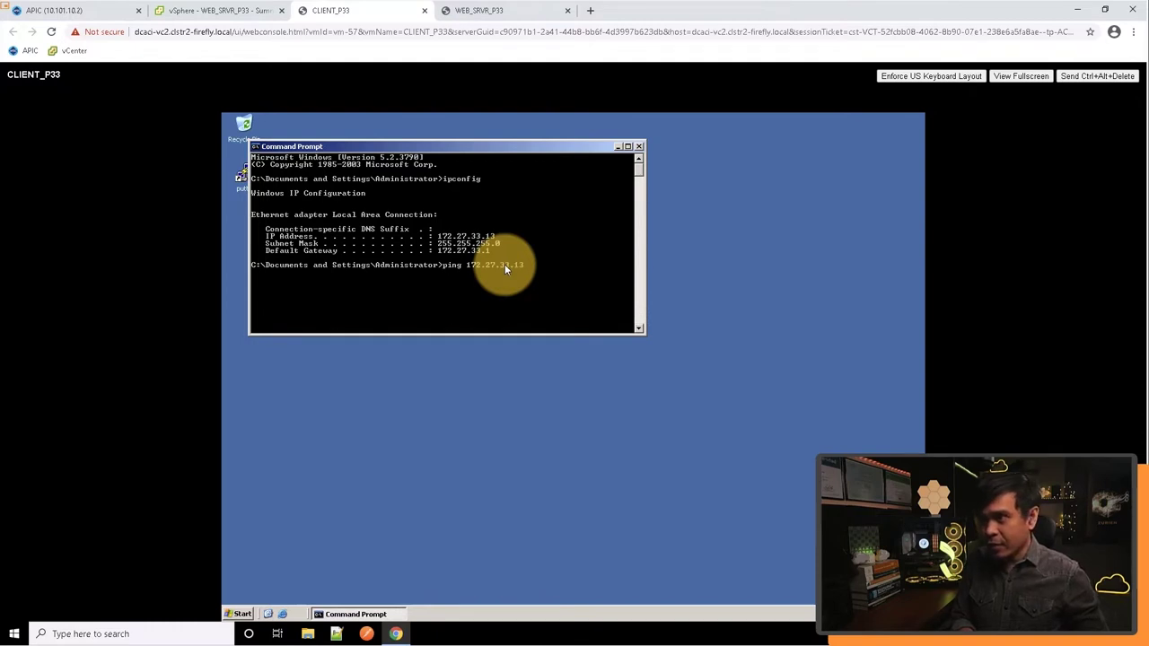
{"action": "key", "text": "Return"}
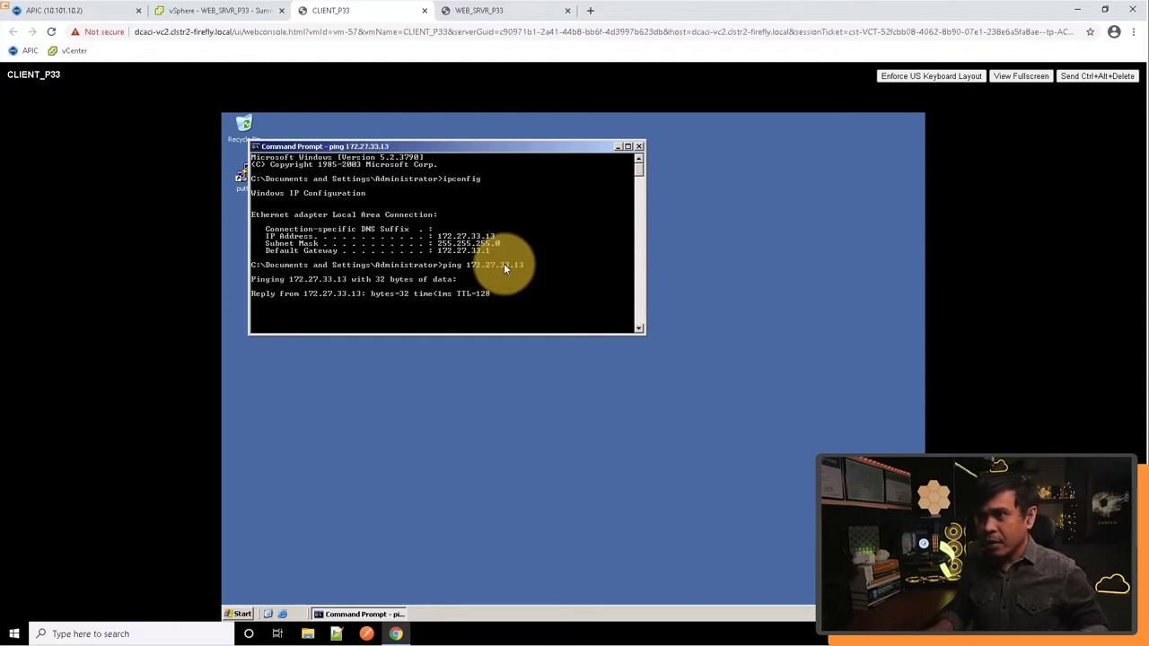
{"action": "key", "text": "ctrl+c"}
{"action": "key", "text": "Return"}
{"action": "key", "text": "Return"}
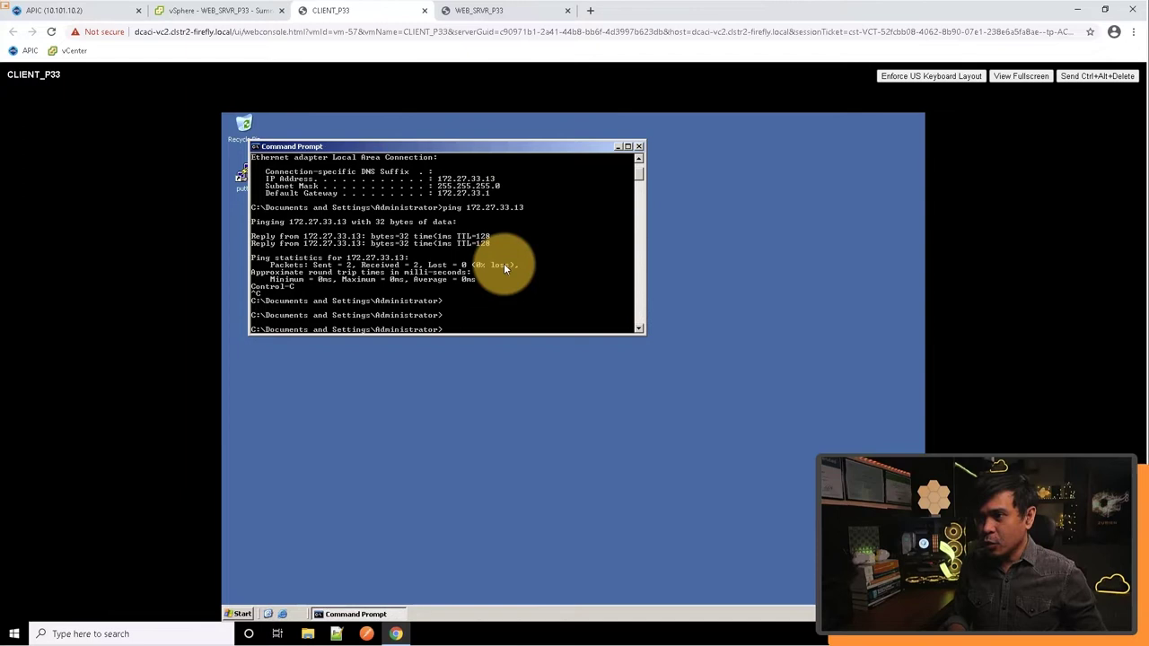
- Ping the web server address 172.27.33.11 from the CLIENT_P33 Command Prompt
{"action": "key", "text": "Up"}
{"action": "key", "text": "BackSpace"}
{"action": "type", "text": "172.27.33.11"}
{"action": "key", "text": "Return"}
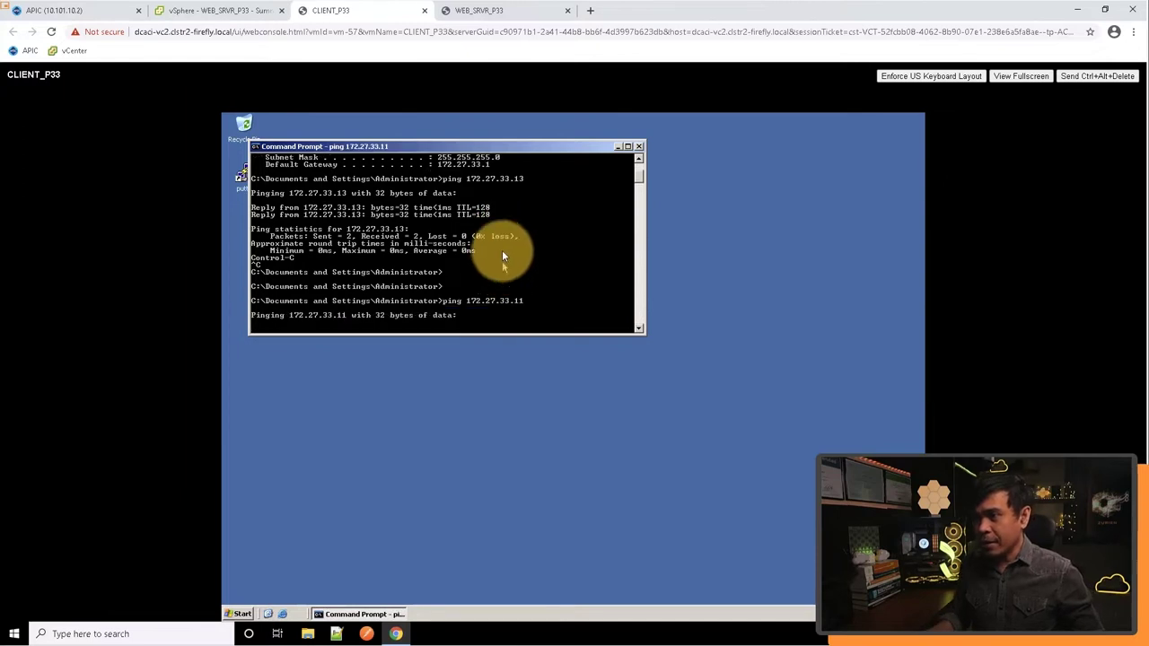
- Run ifconfig on WEB_SRVR_P33 to check its IP address, and return to the CLIENT_P33 console to check the ping
{"action": "left_click", "coordinate": [475, 10]}
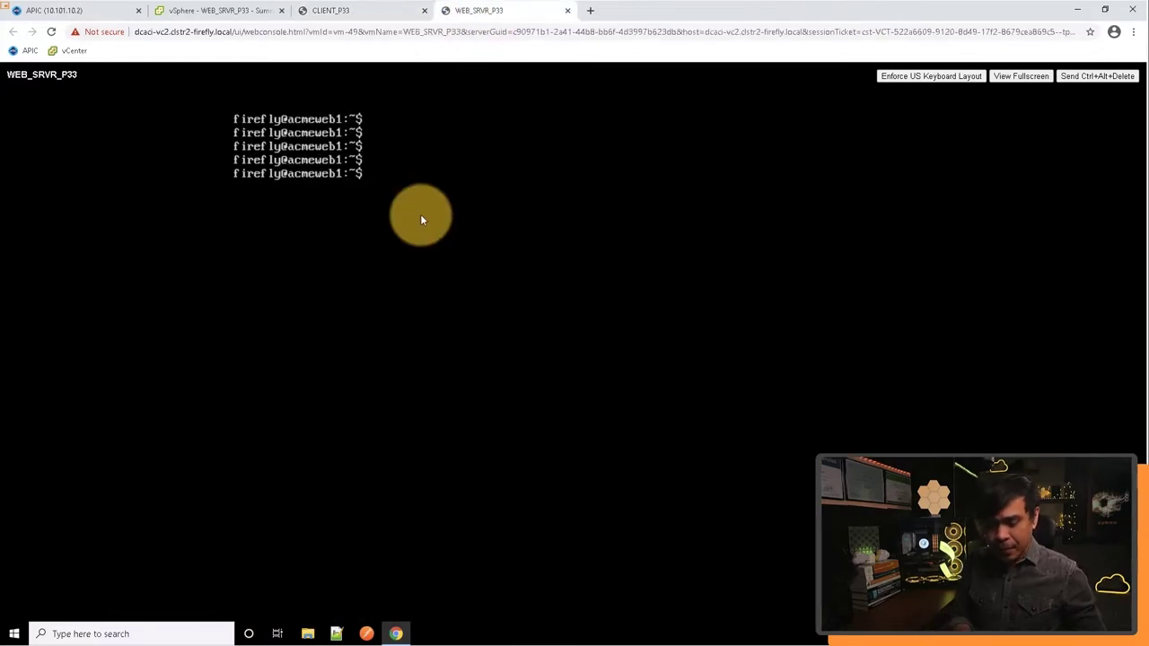
{"action": "type", "text": "ifconfig"}
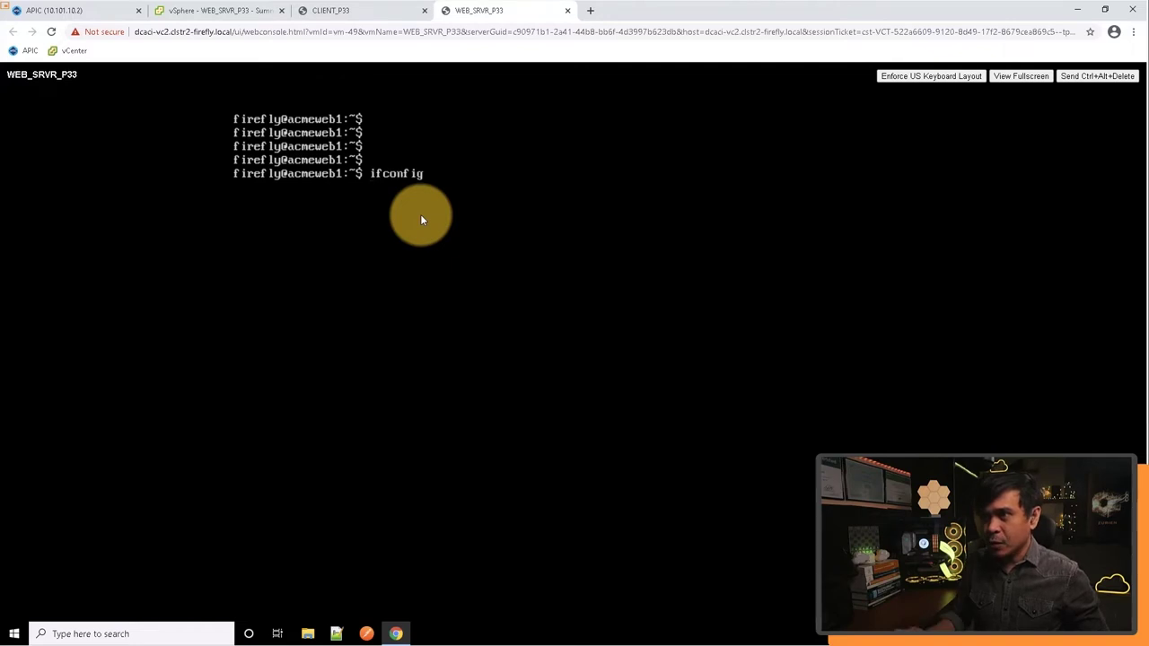
{"action": "key", "text": "Return"}
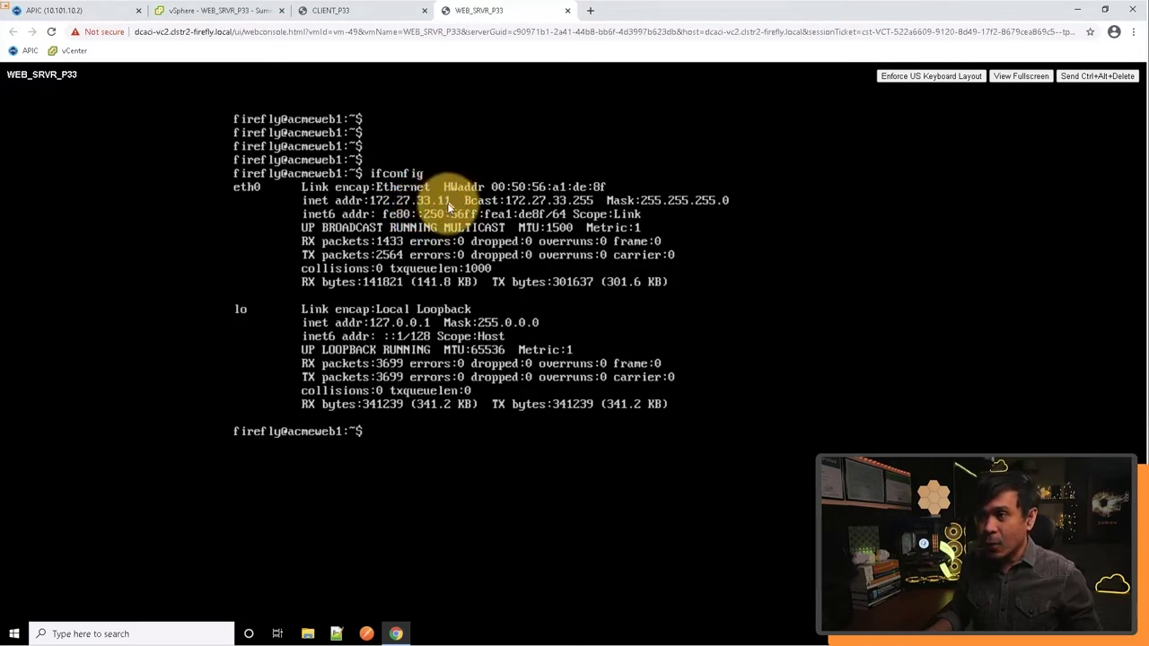
{"action": "left_click", "coordinate": [337, 12]}
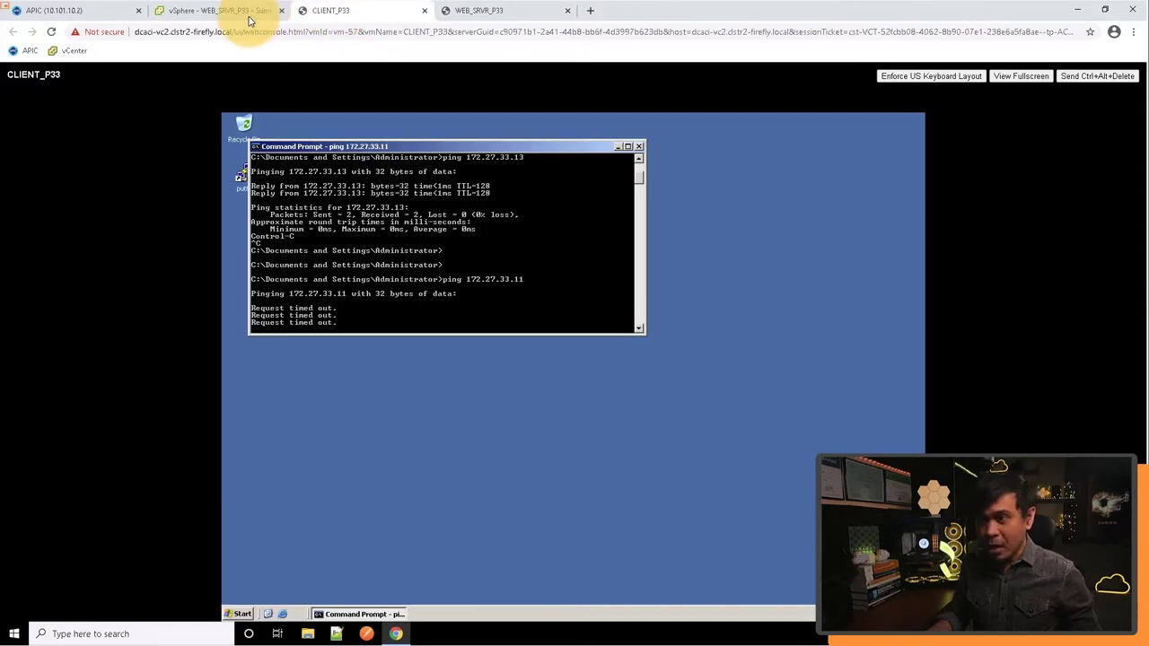
- Switch to APIC and open the topology of application profile AP-33 in Tenant-33
{"action": "left_click", "coordinate": [149, 15]}
{"action": "left_click", "coordinate": [112, 16]}
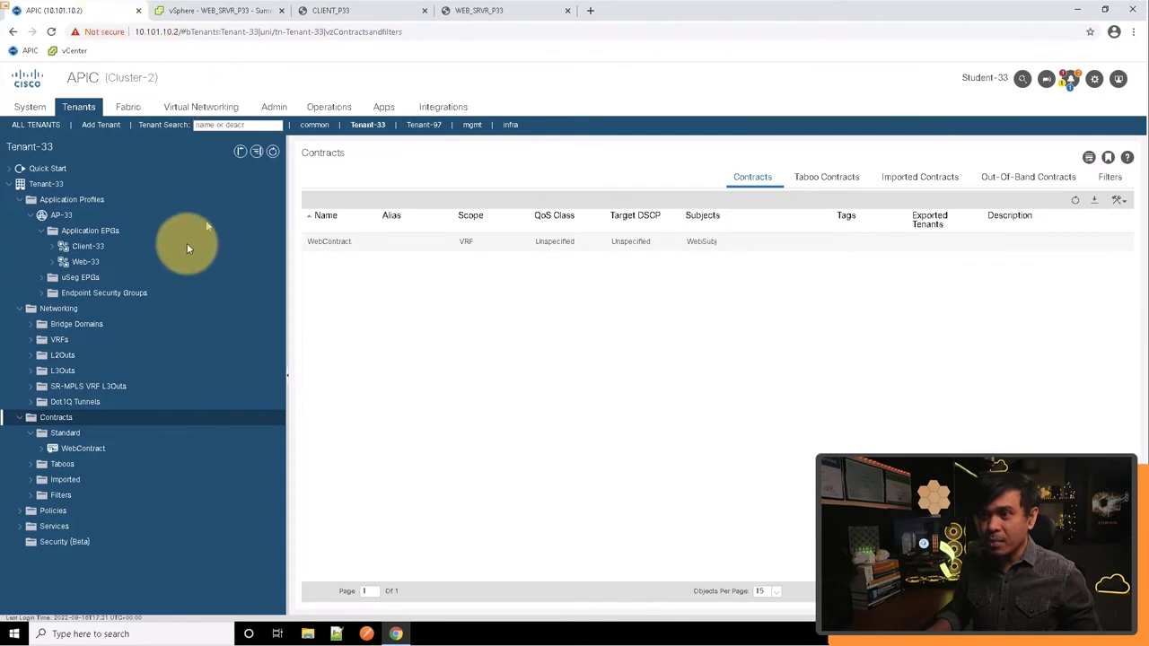
{"action": "left_click", "coordinate": [64, 216]}
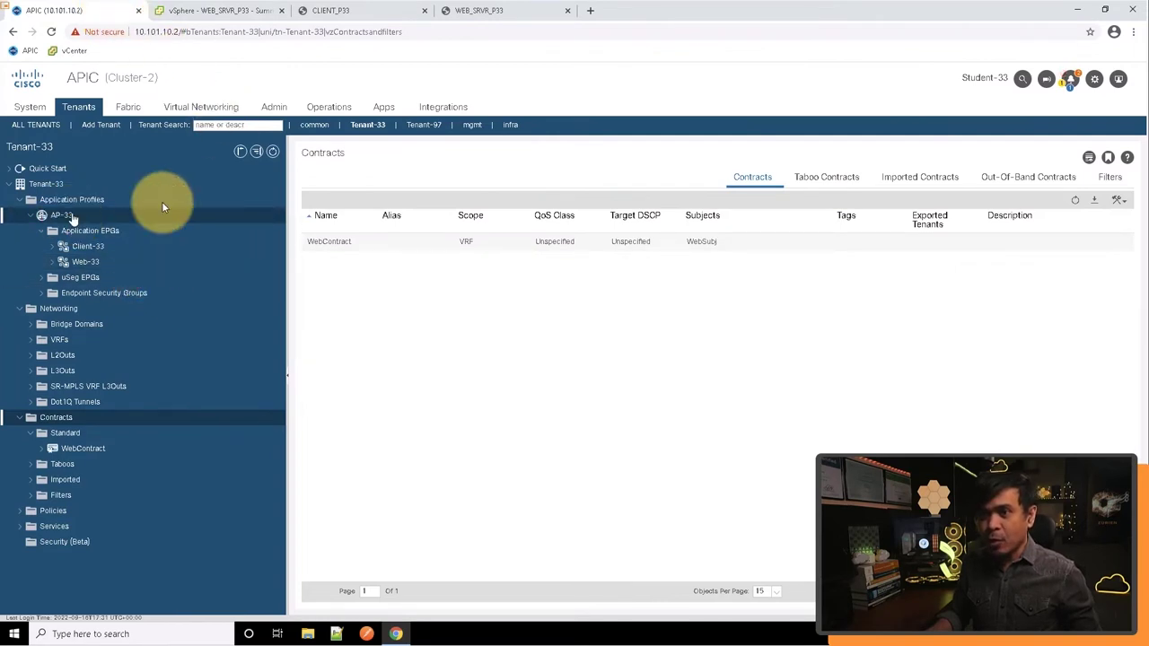
{"action": "left_click", "coordinate": [869, 178]}
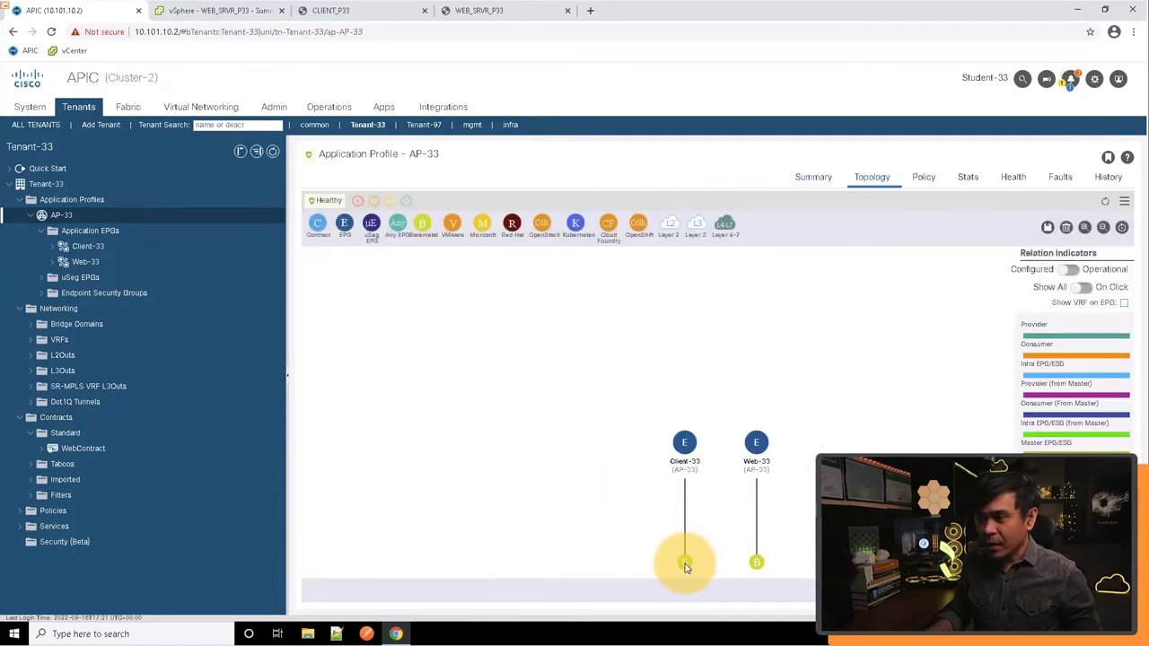
{"action": "mouse_move", "coordinate": [685, 567]}
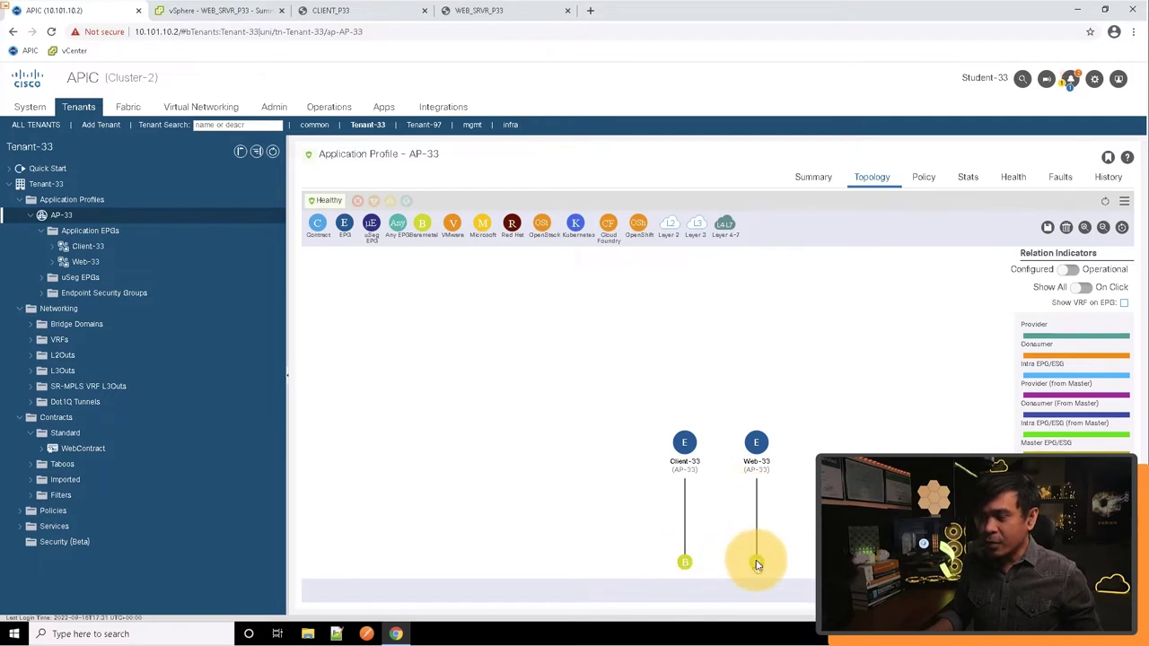
{"action": "mouse_move", "coordinate": [759, 565]}
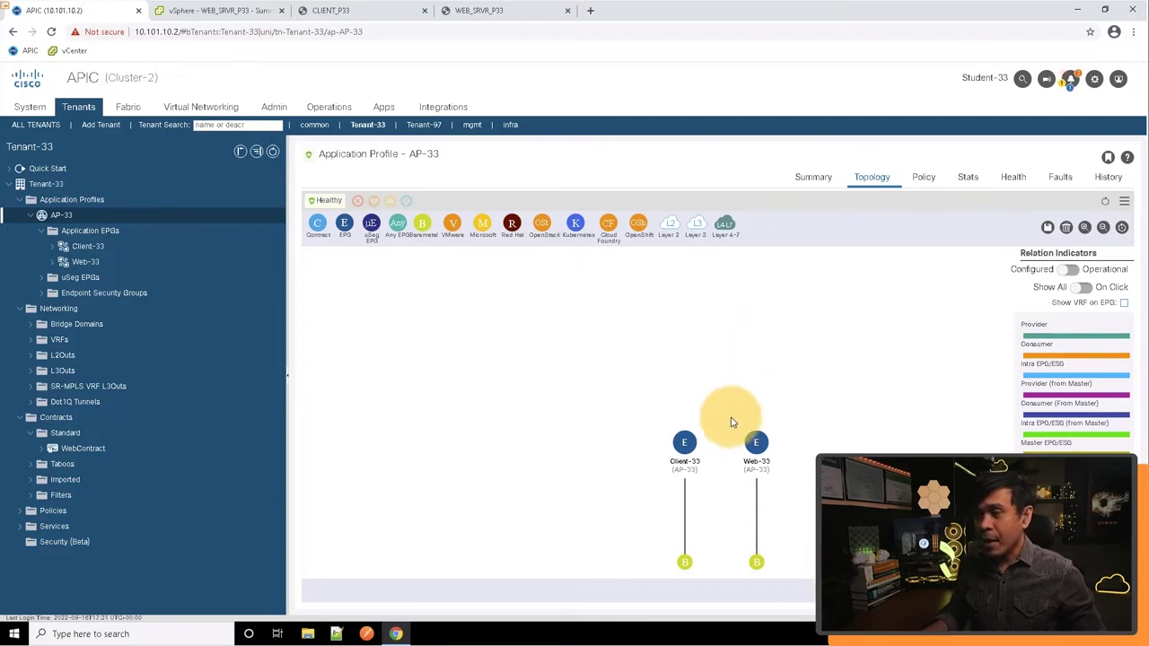
- Apply the existing WebContract in the AP-33 topology, with Client-33 as consumer EPG and Web-33 as provider EPG
{"action": "left_click_drag", "start_coordinate": [316, 223], "coordinate": [691, 460]}
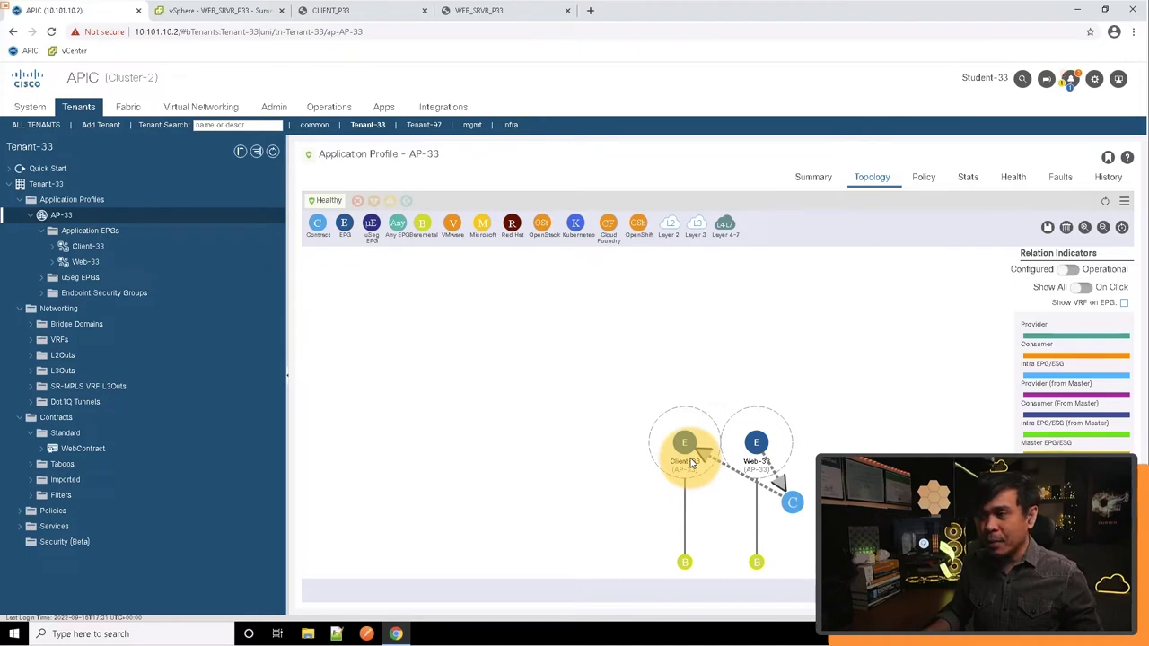
{"action": "left_click_drag", "start_coordinate": [691, 462], "coordinate": [691, 463]}
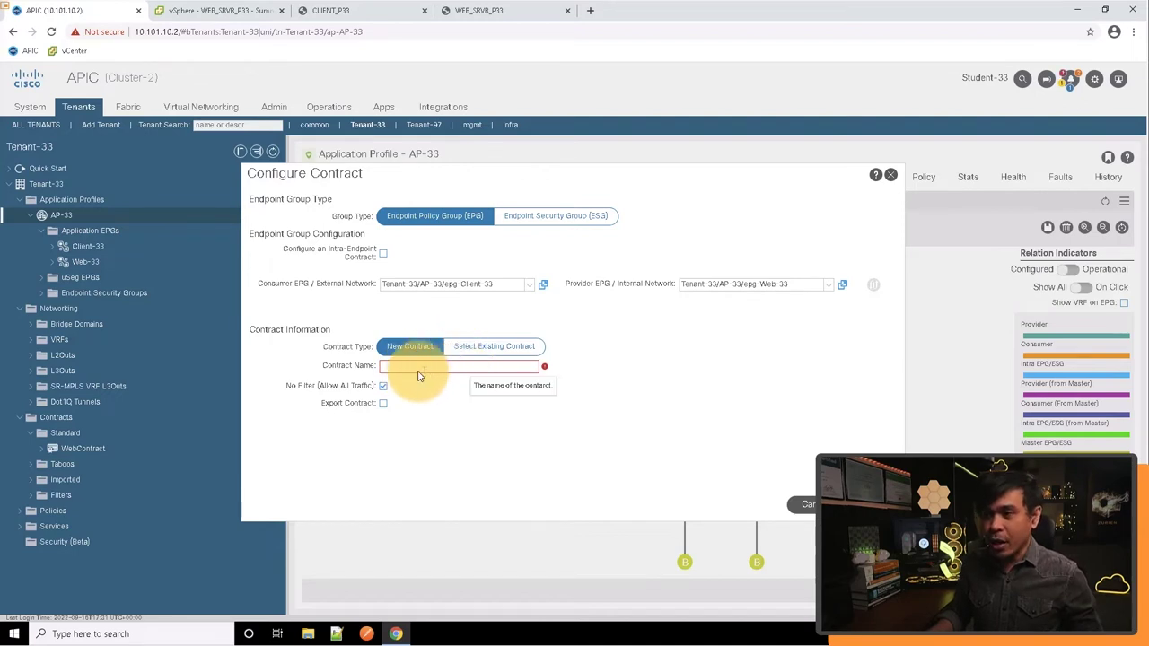
{"action": "left_click", "coordinate": [485, 355]}
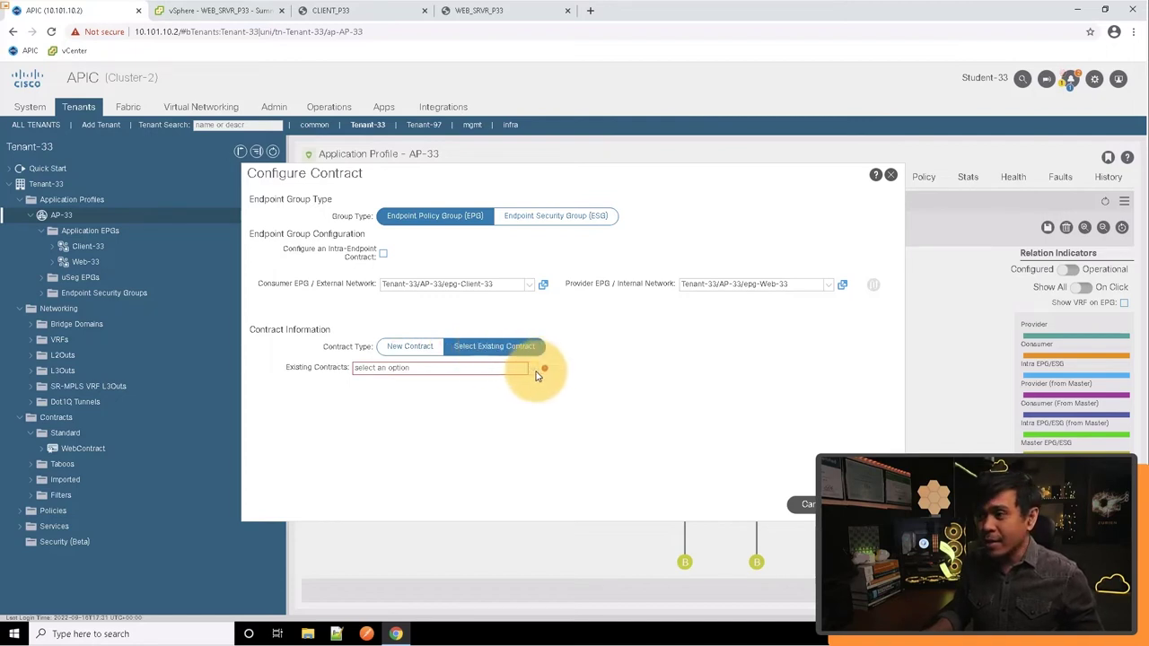
{"action": "left_click", "coordinate": [537, 372]}
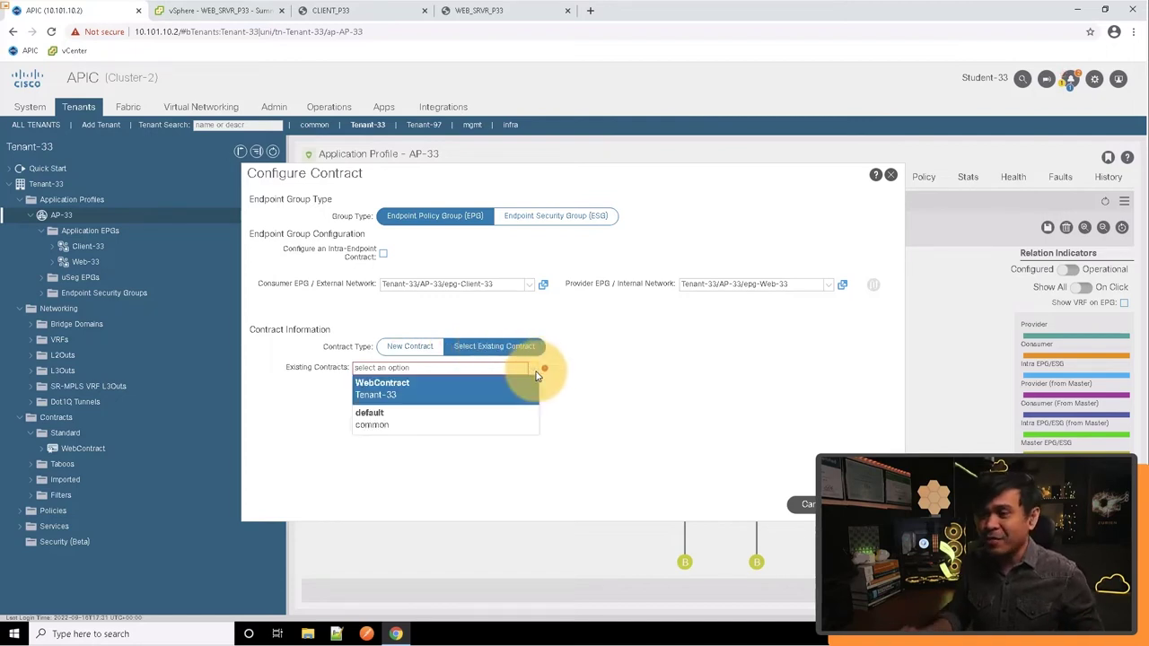
{"action": "left_click", "coordinate": [397, 391]}
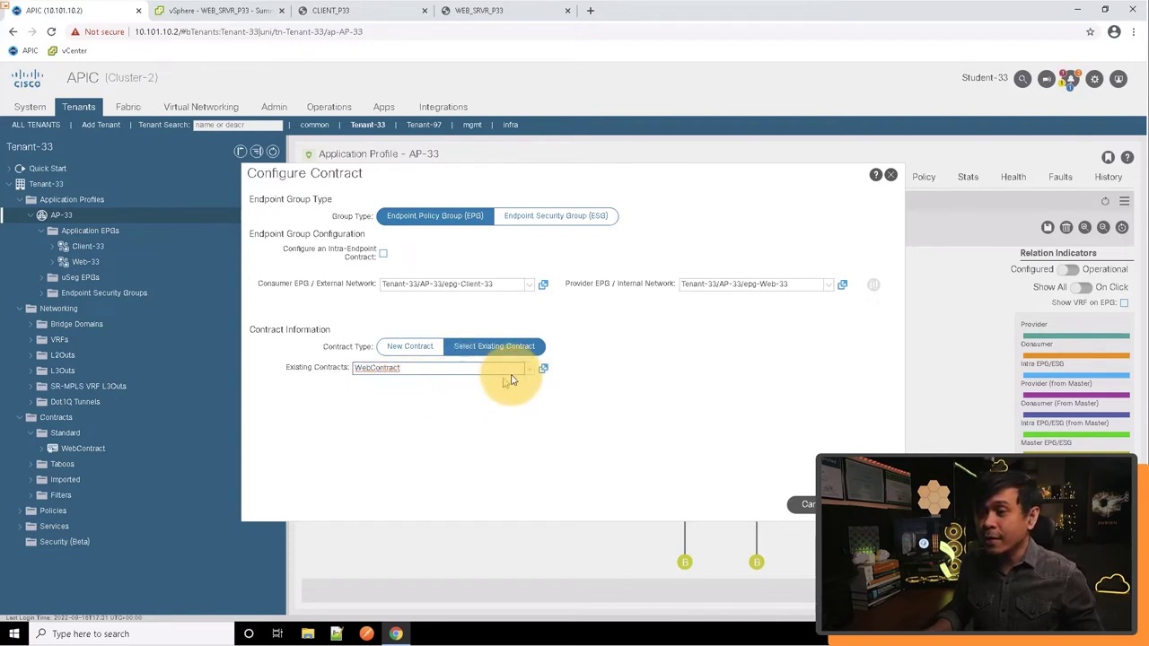
{"action": "left_click", "coordinate": [864, 503]}
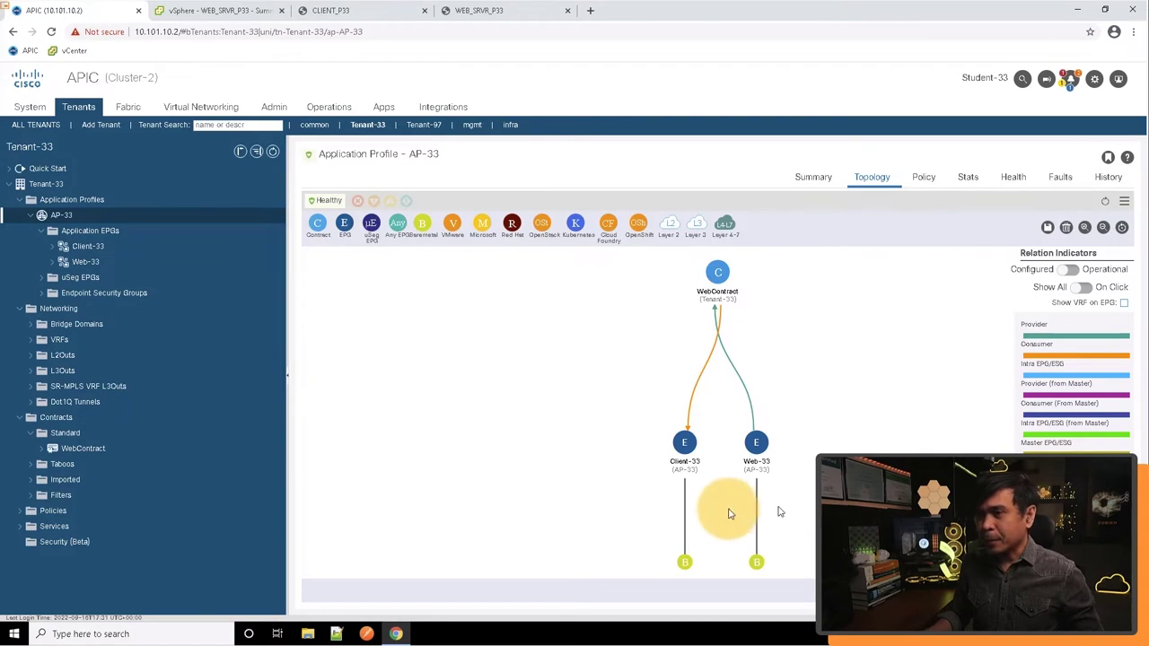
- Switch to the CLIENT_P33 console and repeat the ping to 172.27.33.11 twice to test the applied contract
{"action": "left_click", "coordinate": [338, 11]}
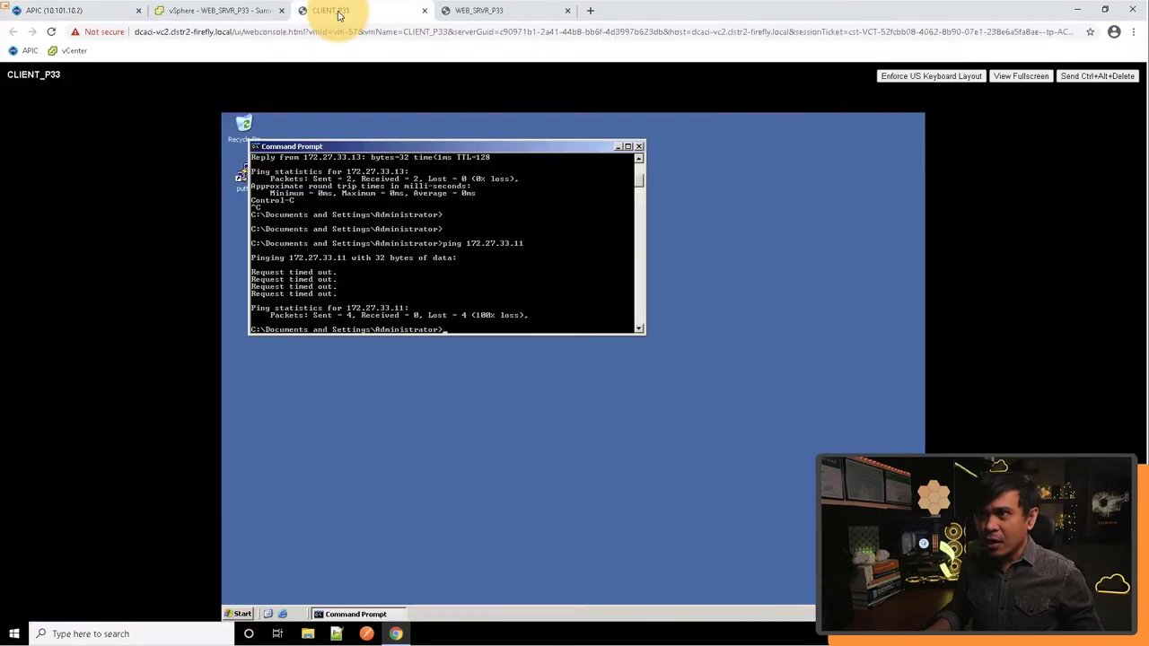
{"action": "key", "text": "Up"}
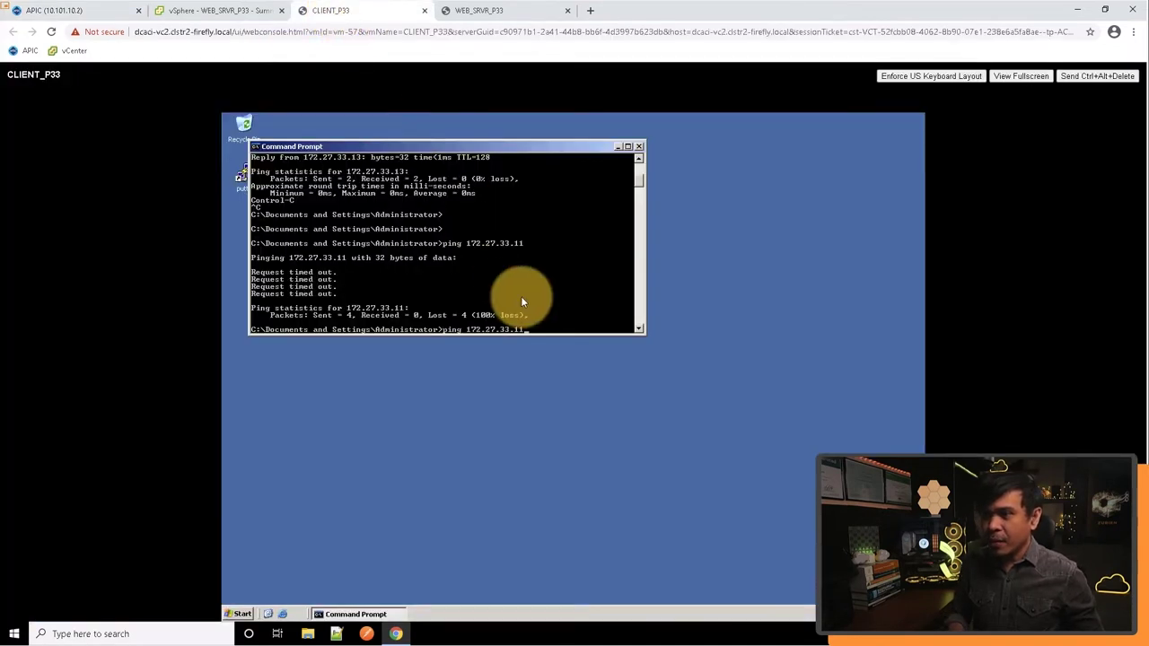
{"action": "key", "text": "Return"}
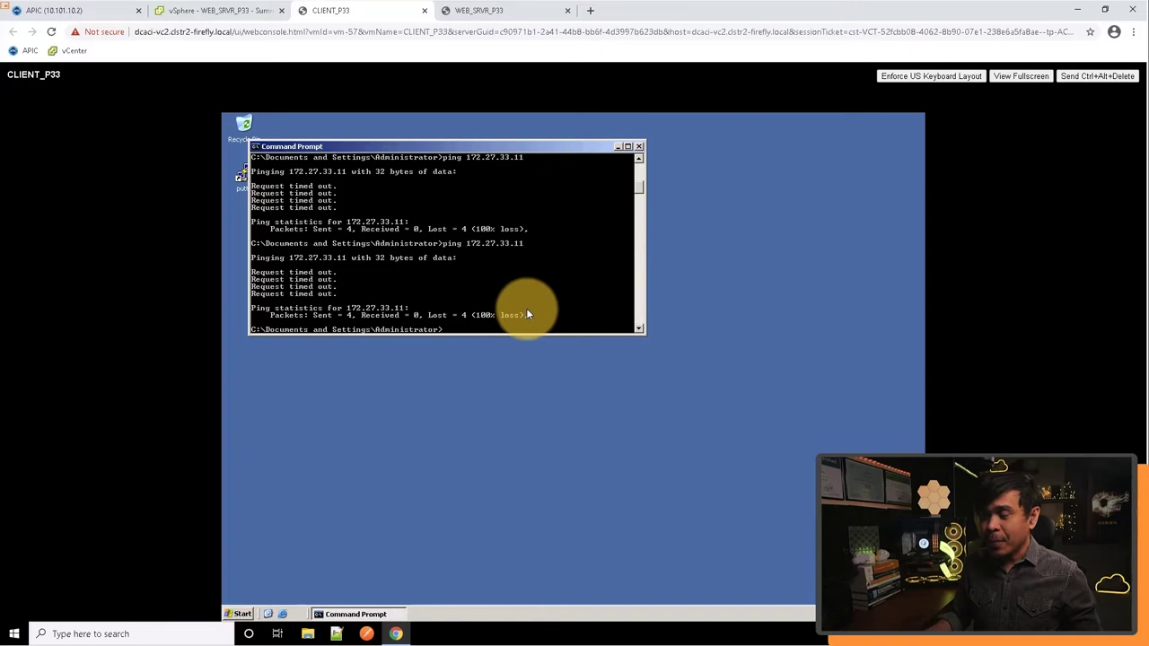
{"action": "key", "text": "Up"}
{"action": "key", "text": "Return"}
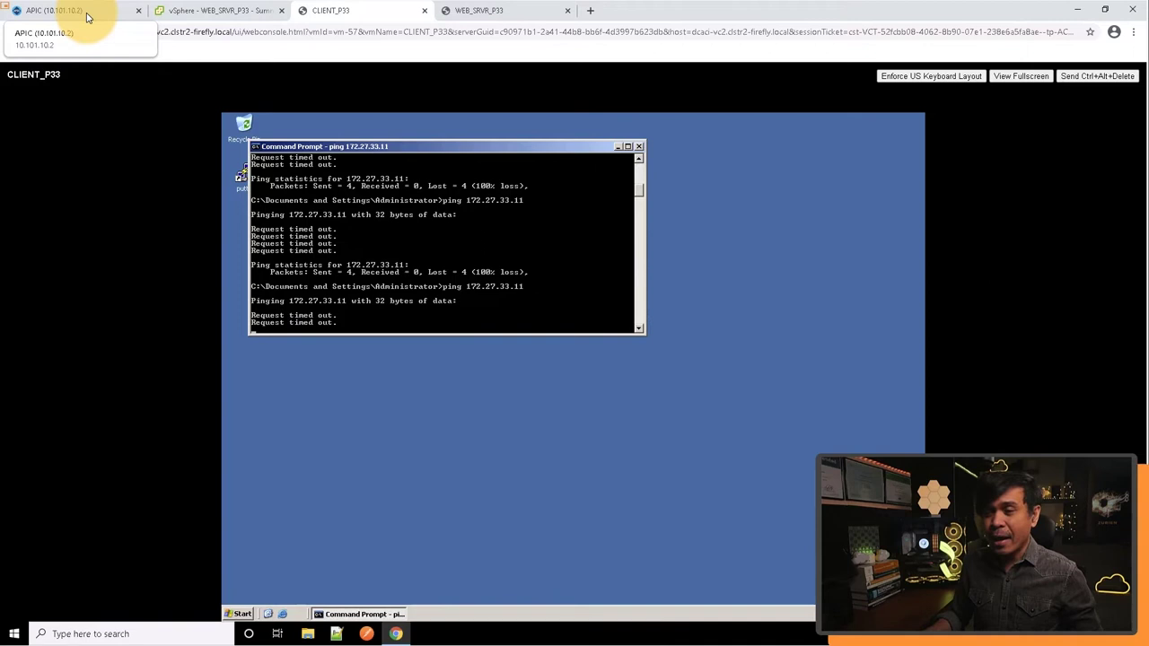
- Switch to APIC and examine the general policy settings of bridge domain BD-33, including the ARP Flooding option
{"action": "left_click", "coordinate": [53, 11]}
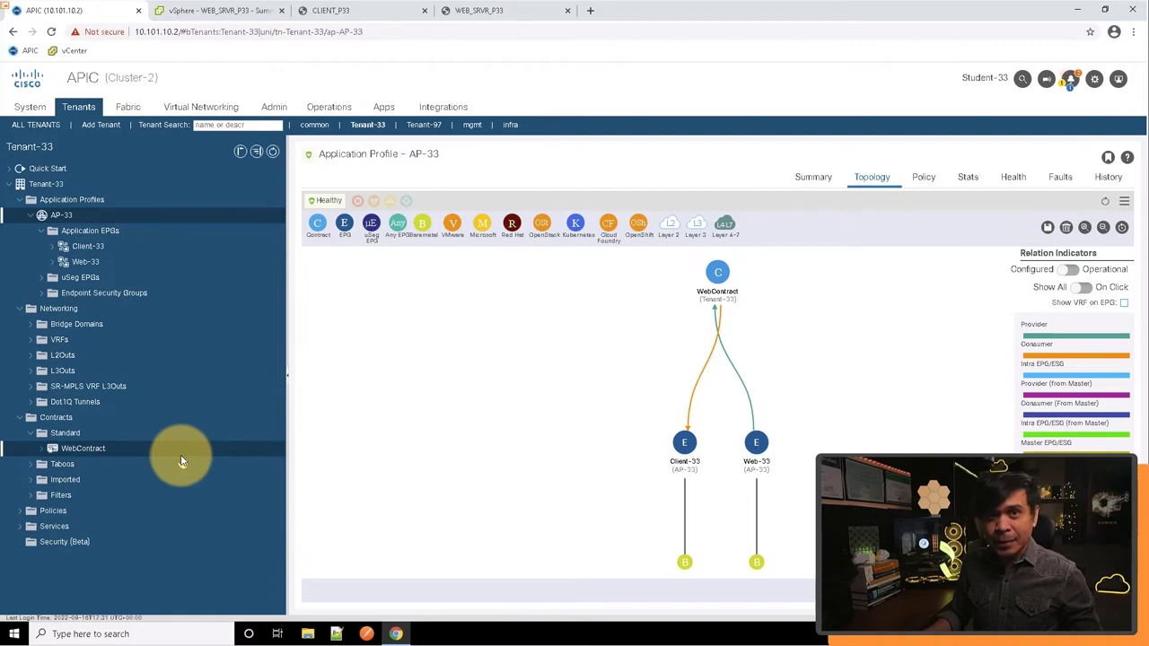
{"action": "left_click", "coordinate": [77, 327]}
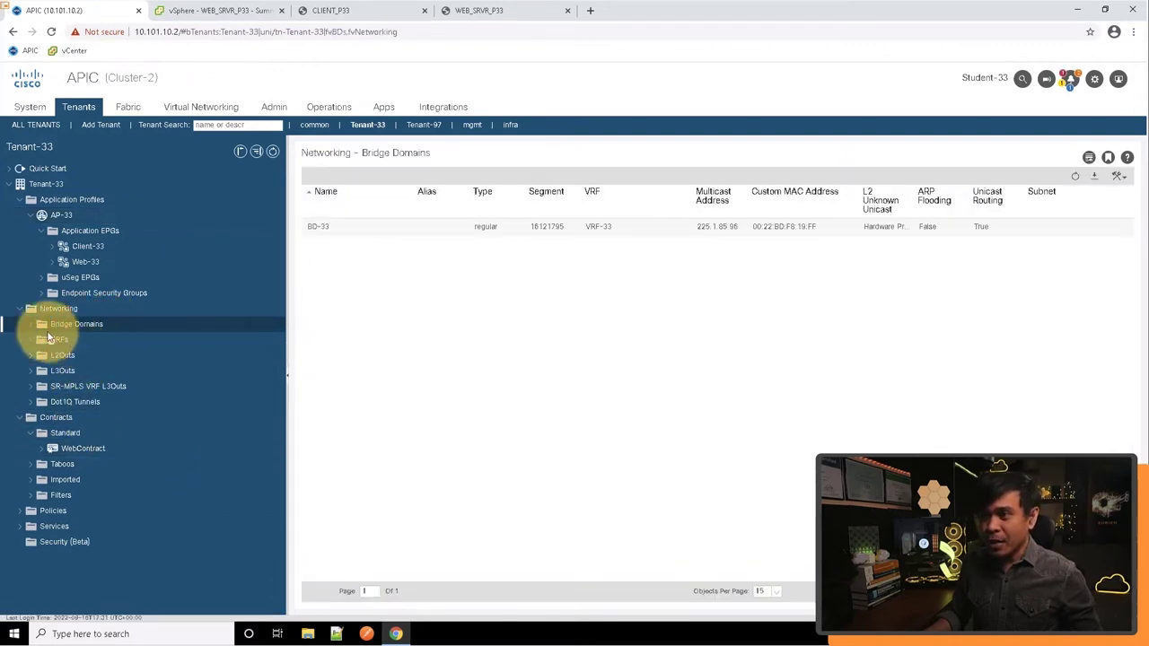
{"action": "left_click", "coordinate": [31, 325]}
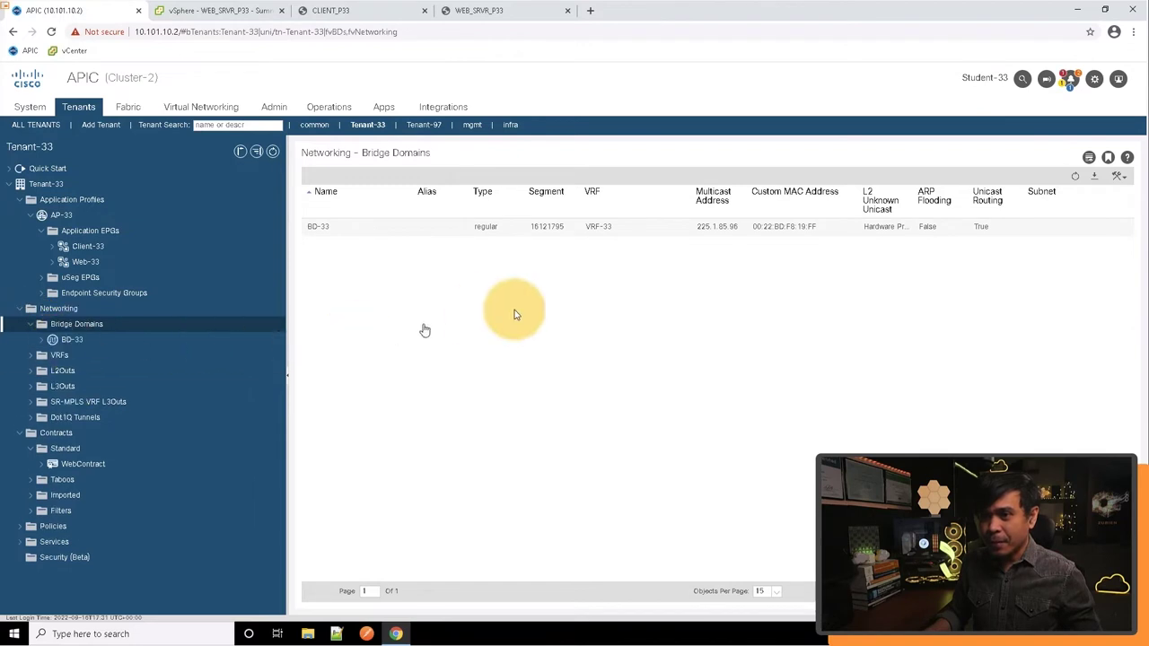
{"action": "double_click", "coordinate": [835, 227]}
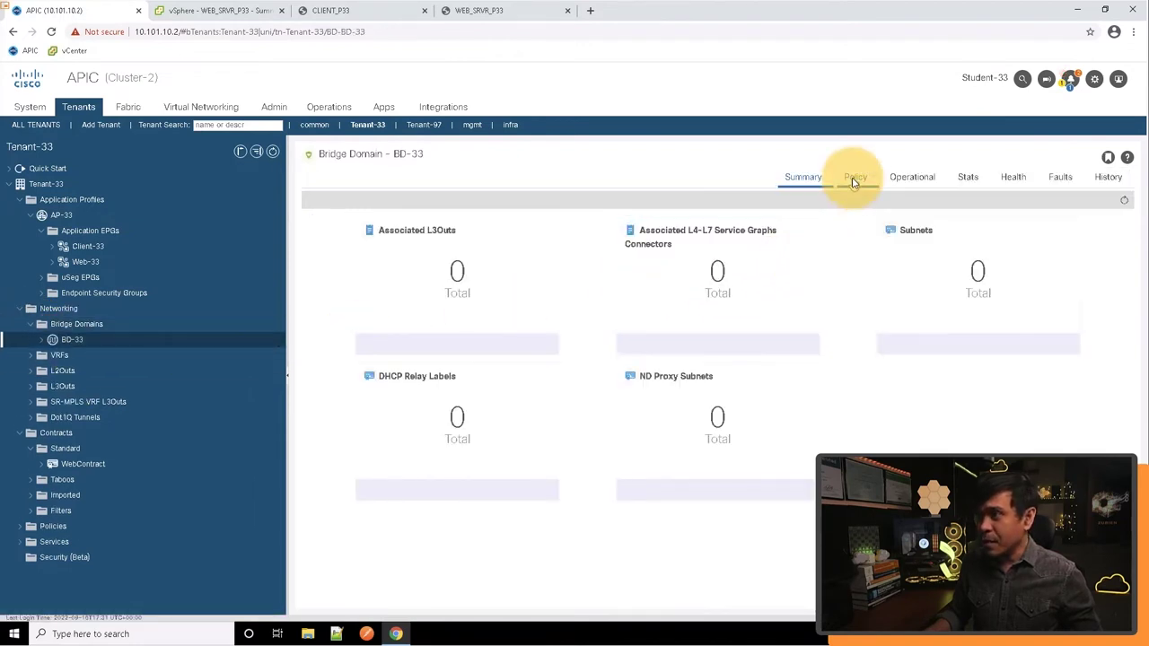
{"action": "left_click", "coordinate": [855, 178]}
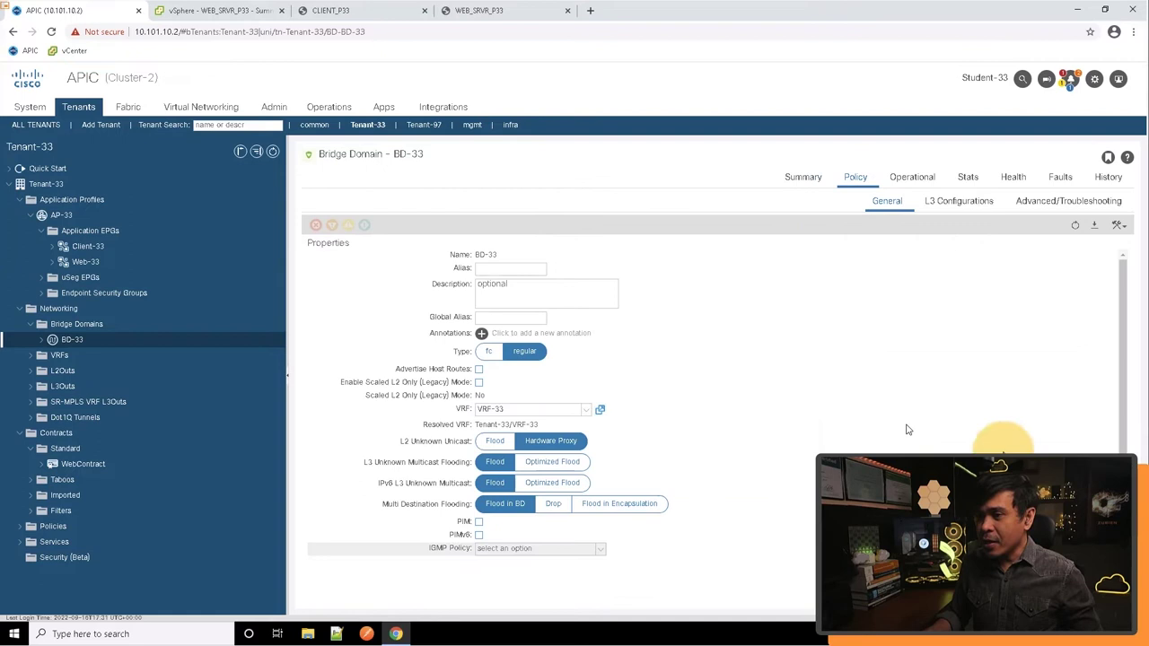
{"action": "scroll", "coordinate": [709, 404], "scroll_direction": "down", "scroll_amount": 3}
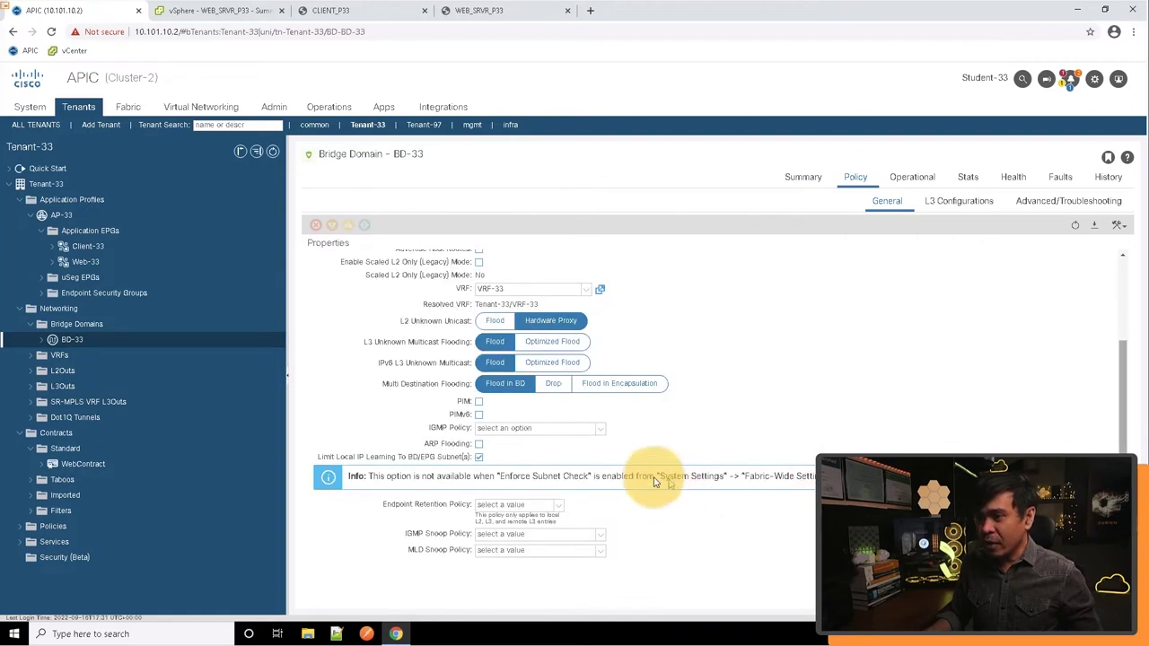
{"action": "mouse_move", "coordinate": [480, 451]}
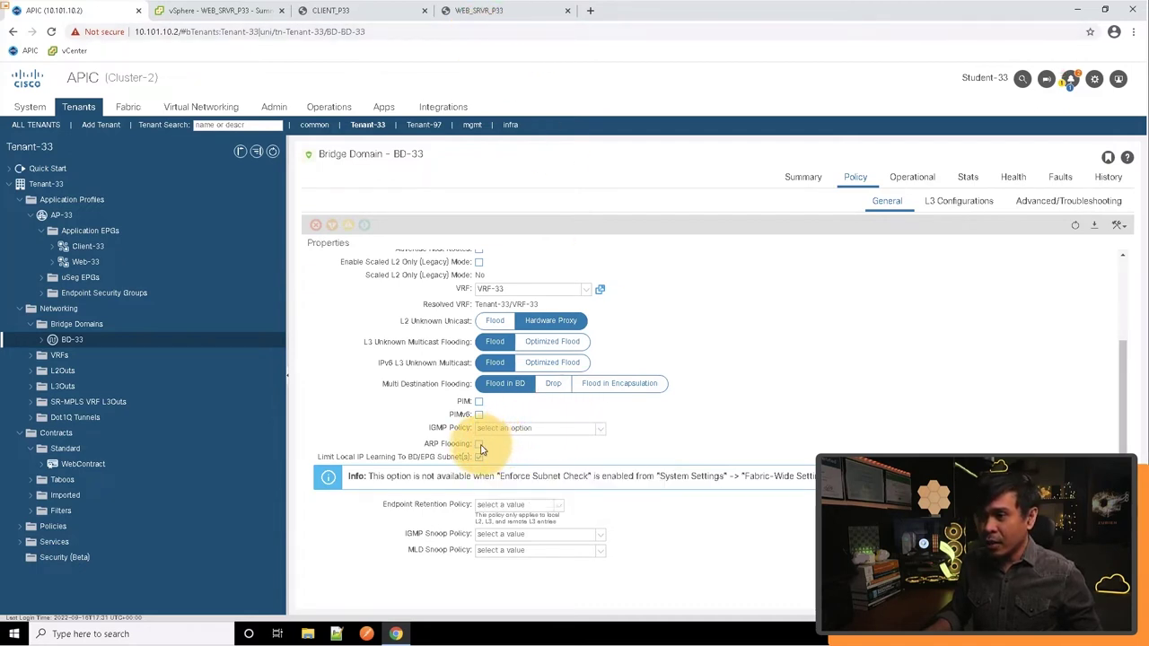
{"action": "left_click", "coordinate": [479, 446]}
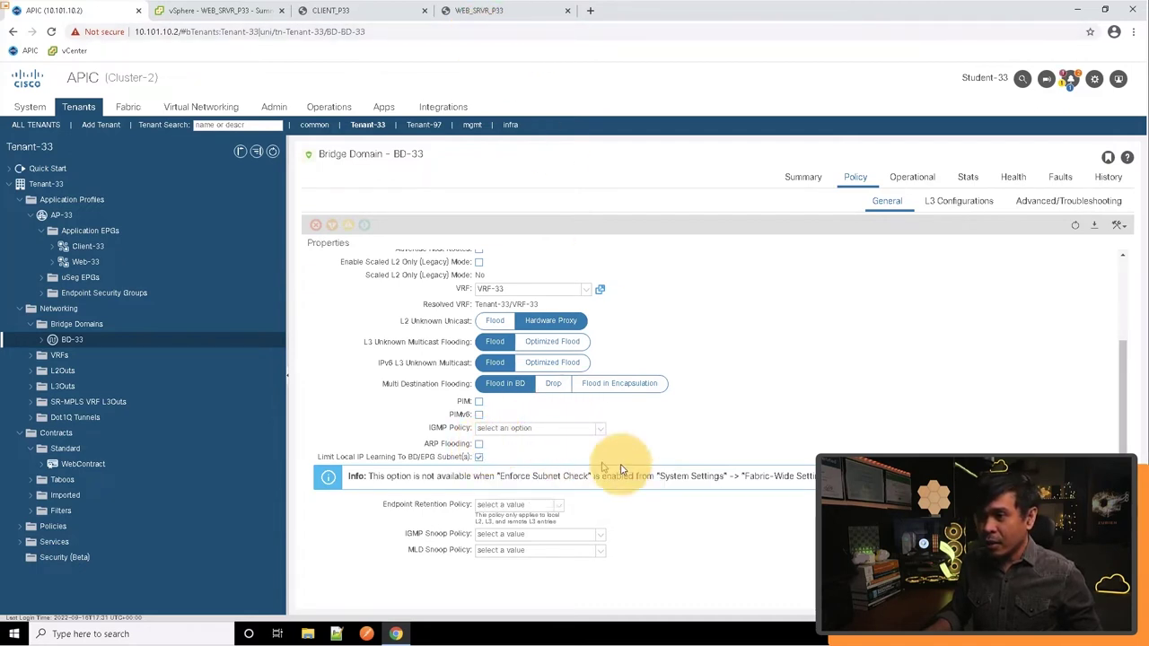
- Return to the CLIENT_P33 console and ping 172.27.33.11 again after checking the bridge domain
{"action": "left_click", "coordinate": [374, 18]}
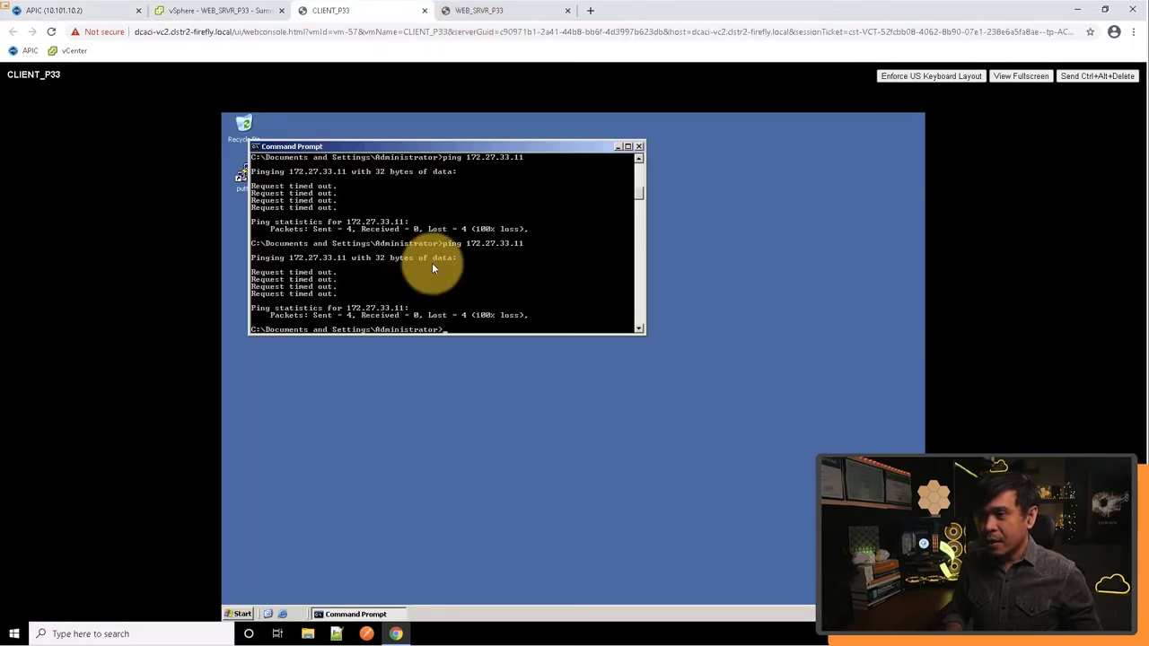
{"action": "key", "text": "Up"}
{"action": "key", "text": "Return"}
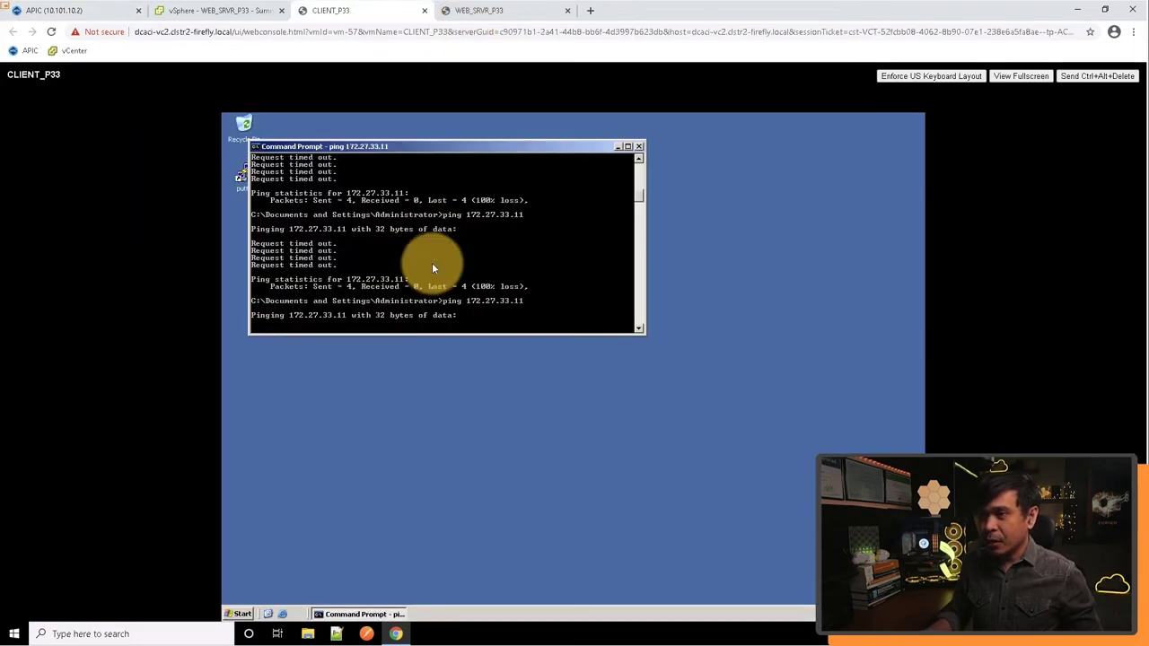
- Switch to the WEB_SRVR_P33 console, ping the server's own address 172.27.33.11, and stop the ping after a few replies
{"action": "left_click", "coordinate": [485, 12]}
{"action": "key", "text": "Up"}
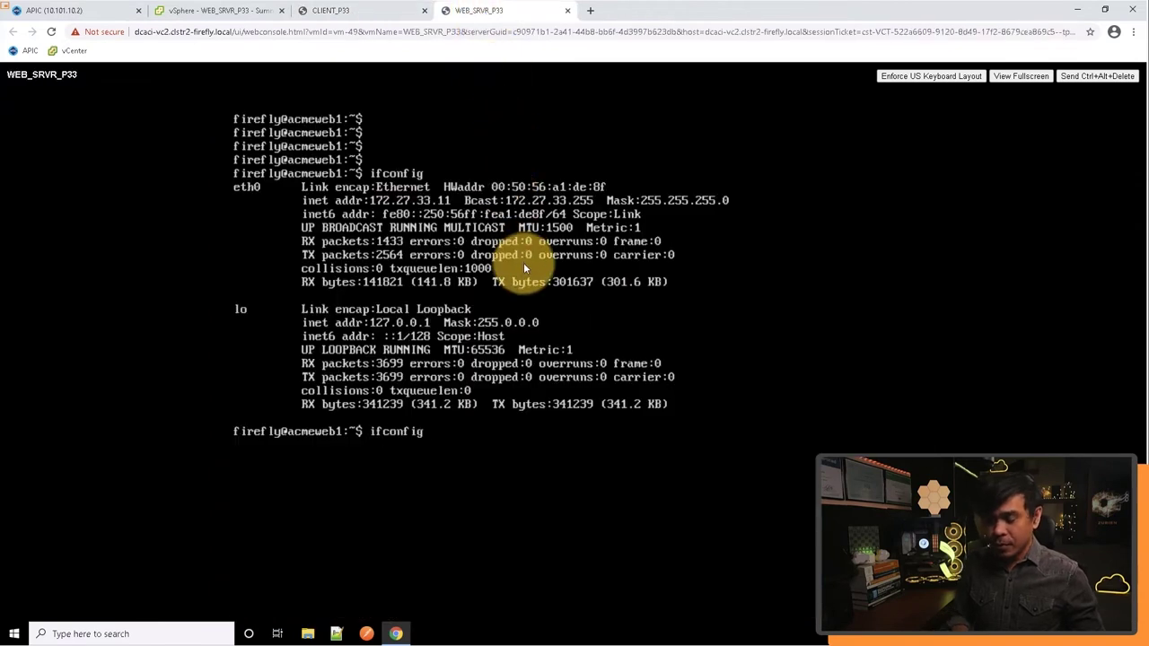
{"action": "key", "text": "Left"}
{"action": "key", "text": "Left"}
{"action": "type", "text": "ping "}
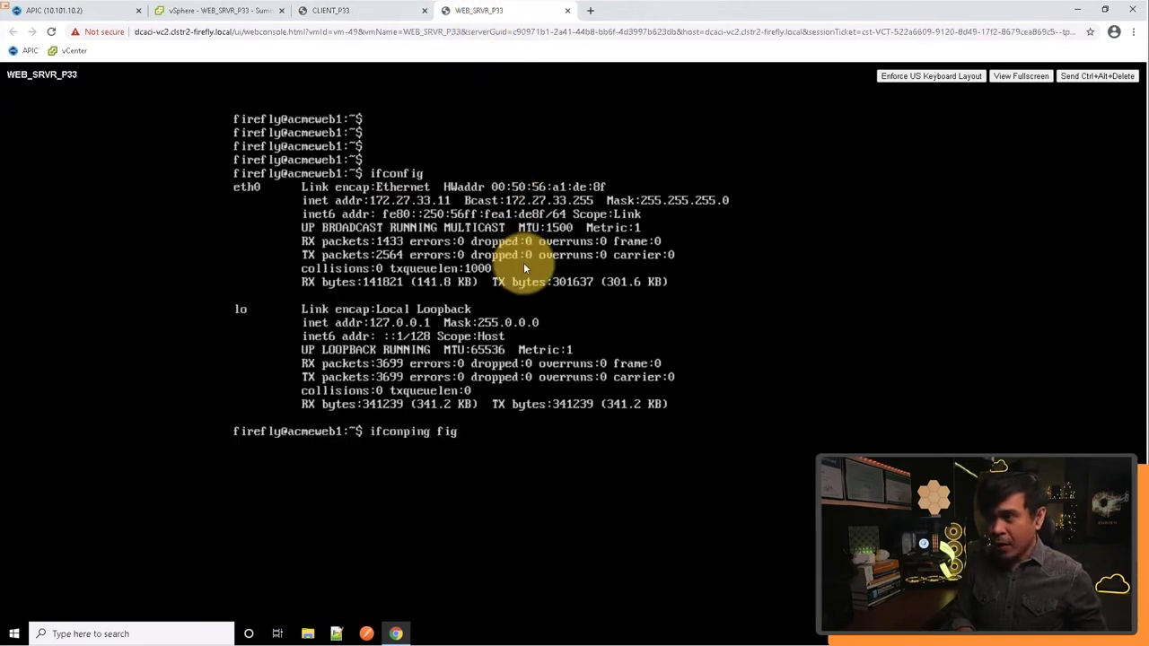
{"action": "type", "text": "172.2"}
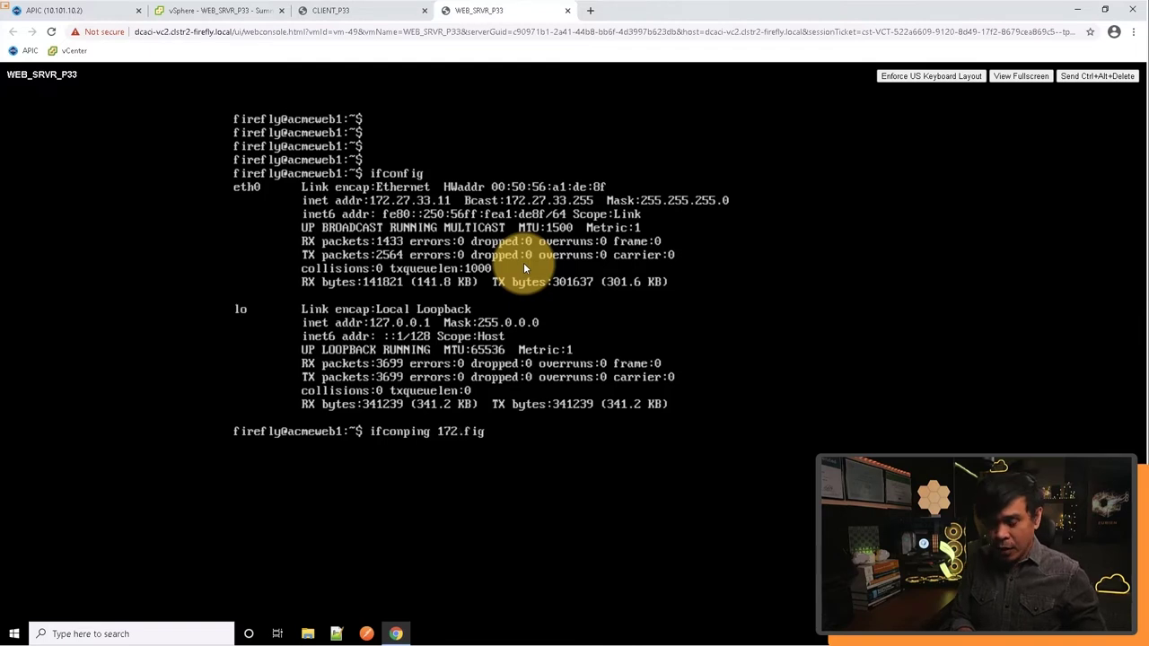
{"action": "type", "text": "7.33."}
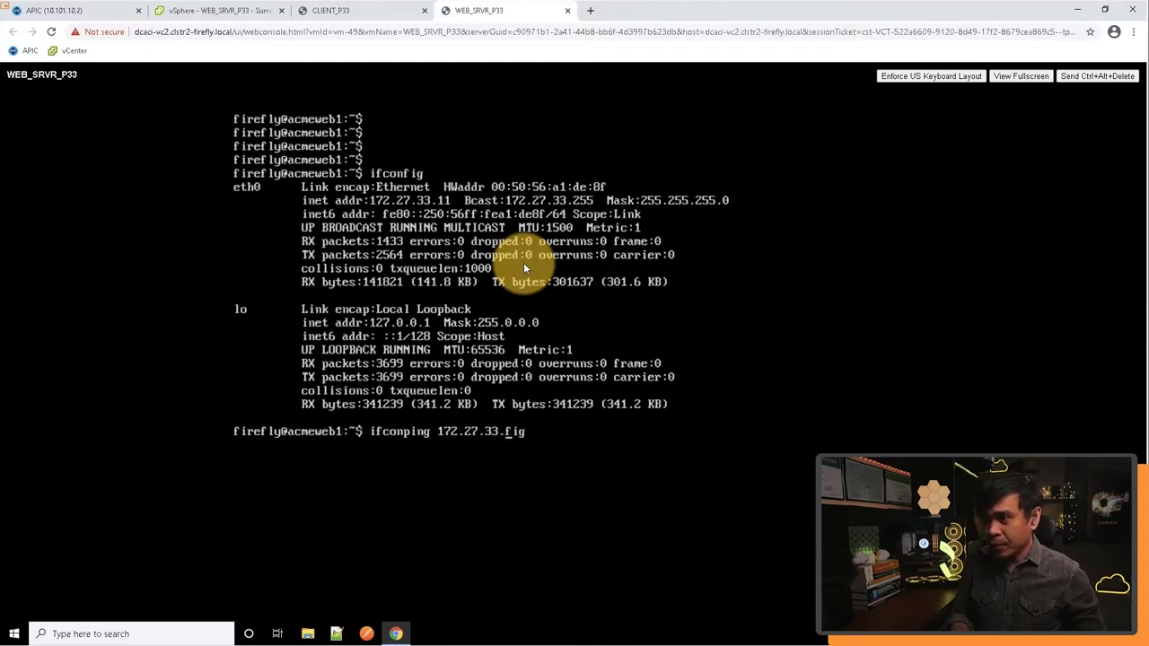
{"action": "key", "text": "Right"}
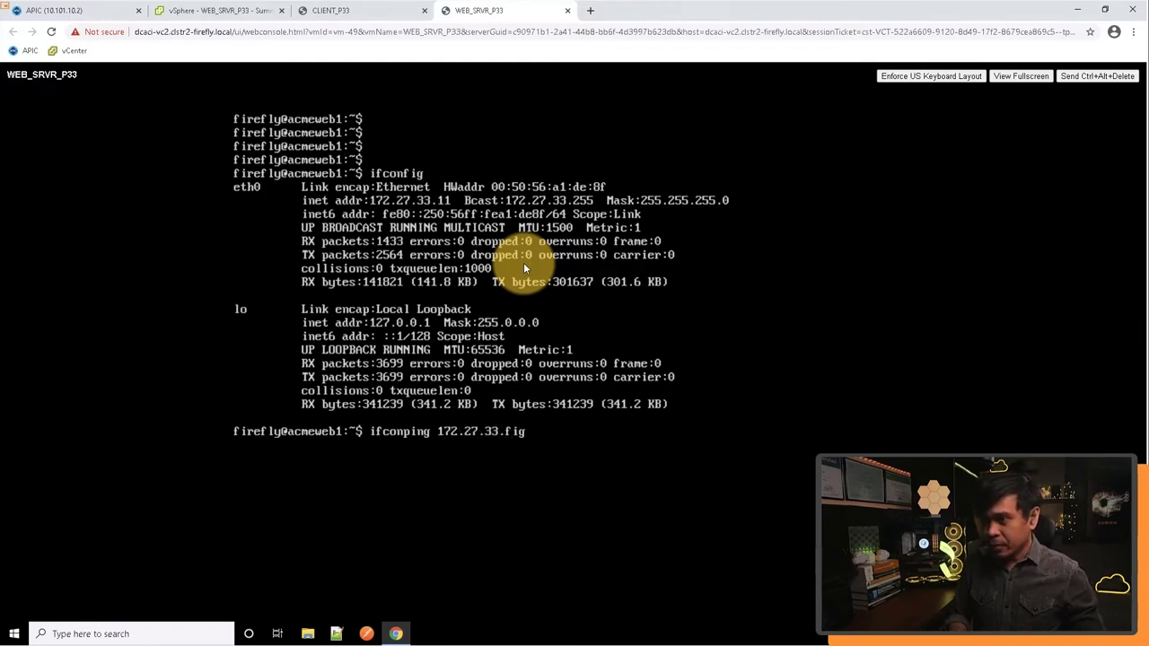
{"action": "key", "text": "Delete"}
{"action": "key", "text": "Delete"}
{"action": "key", "text": "BackSpace"}
{"action": "type", "text": "11"}
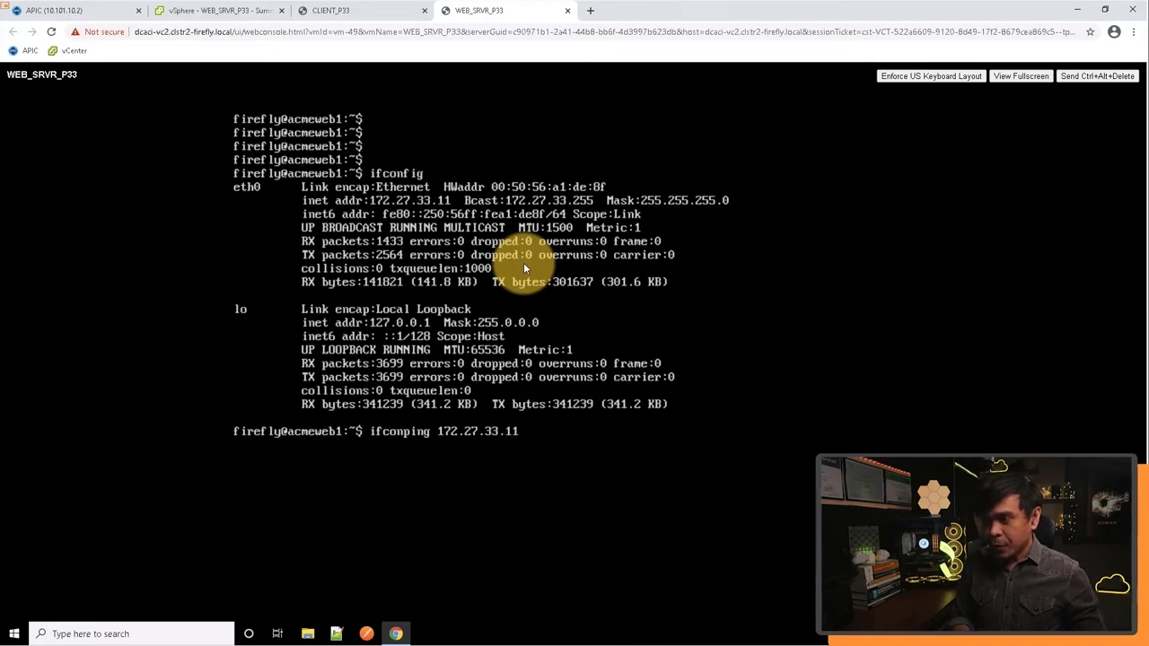
{"action": "key", "text": "Left"}
{"action": "key", "text": "Left"}
{"action": "key", "text": "Left"}
{"action": "key", "text": "Left"}
{"action": "key", "text": "Left"}
{"action": "key", "text": "Left"}
{"action": "key", "text": "Left"}
{"action": "key", "text": "Left"}
{"action": "key", "text": "Left"}
{"action": "key", "text": "Left"}
{"action": "key", "text": "Left"}
{"action": "key", "text": "Left"}
{"action": "key", "text": "Left"}
{"action": "key", "text": "BackSpace"}
{"action": "key", "text": "BackSpace"}
{"action": "key", "text": "BackSpace"}
{"action": "key", "text": "BackSpace"}
{"action": "key", "text": "BackSpace"}
{"action": "key", "text": "BackSpace"}
{"action": "key", "text": "BackSpace"}
{"action": "key", "text": "BackSpace"}
{"action": "key", "text": "BackSpace"}
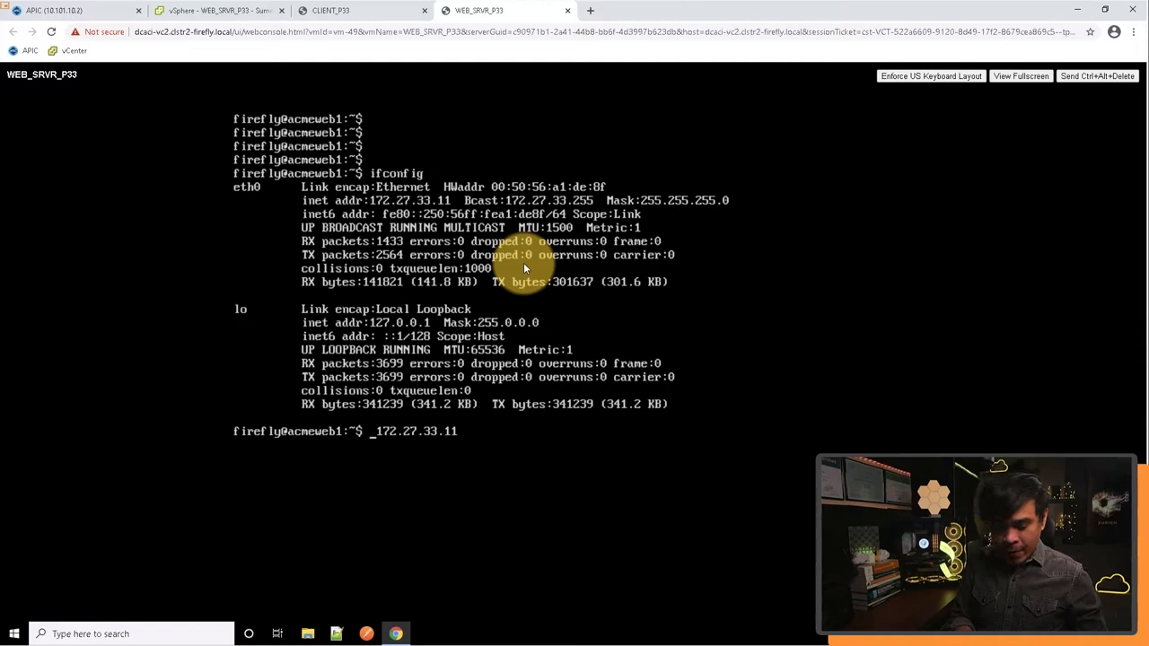
{"action": "type", "text": "ping"}
{"action": "key", "text": "Return"}
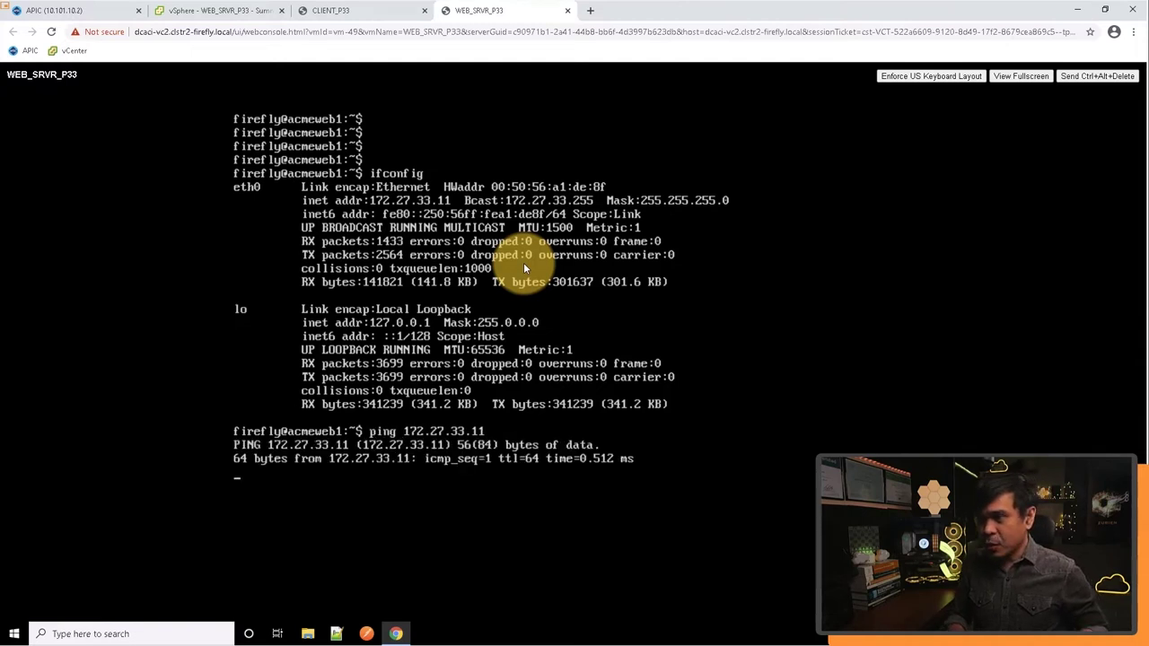
{"action": "key", "text": "ctrl+c"}
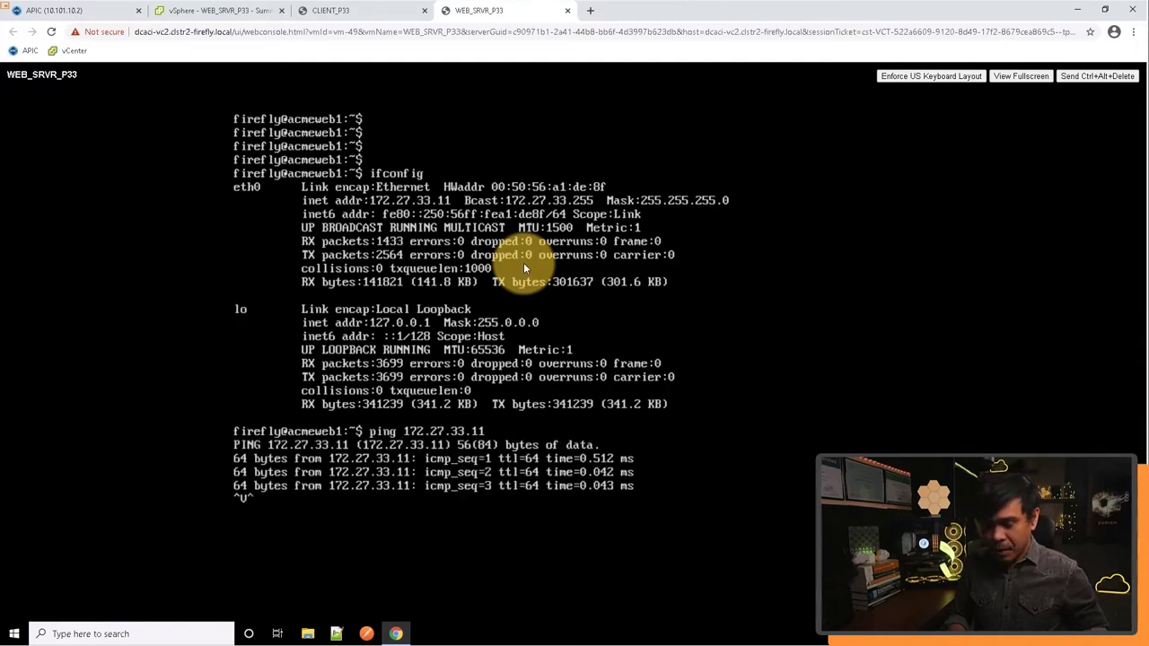
{"action": "key", "text": "ctrl+c"}
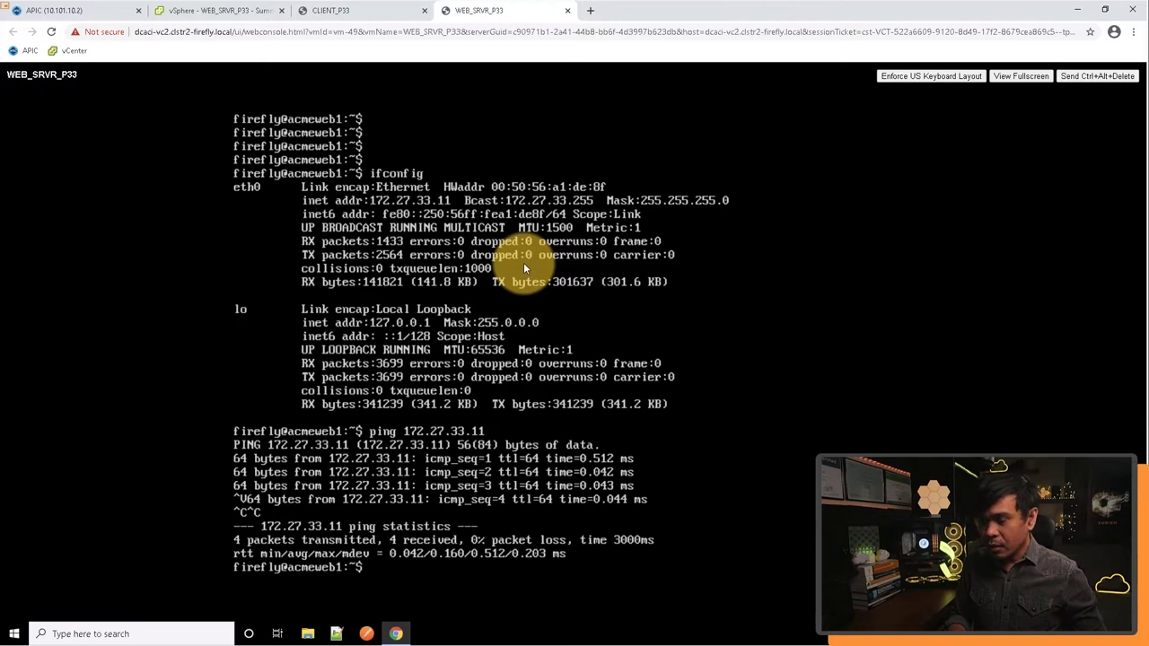
- Ping the client VM at 172.27.33.13 from the web server
{"action": "key", "text": "Up"}
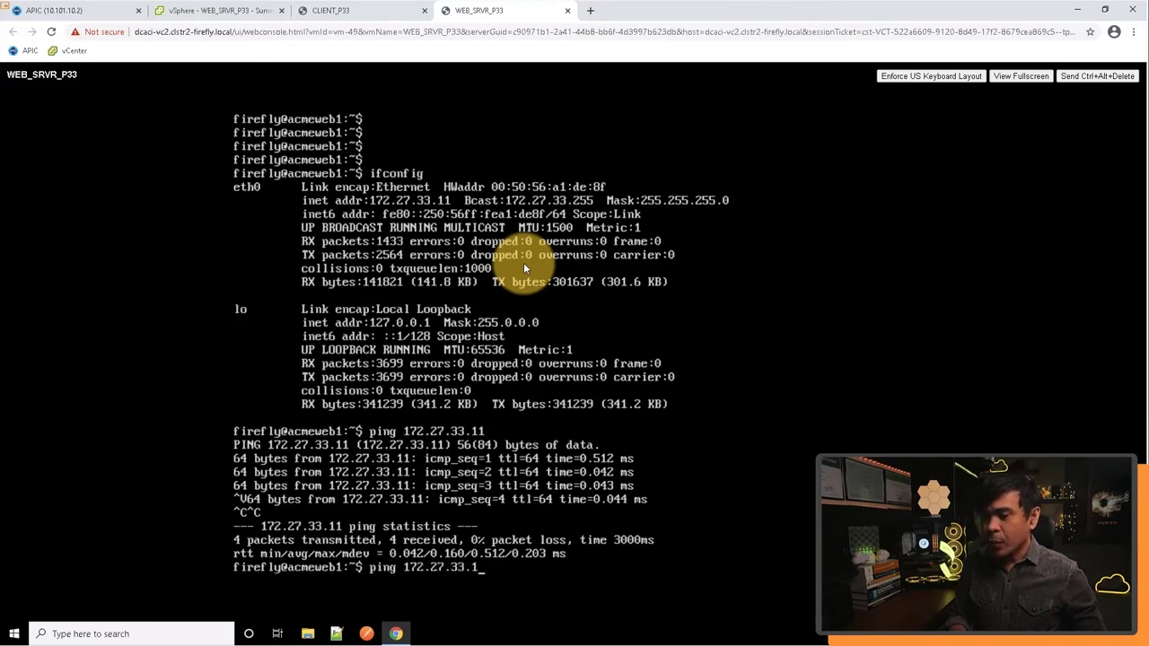
{"action": "type", "text": "3"}
{"action": "key", "text": "Return"}
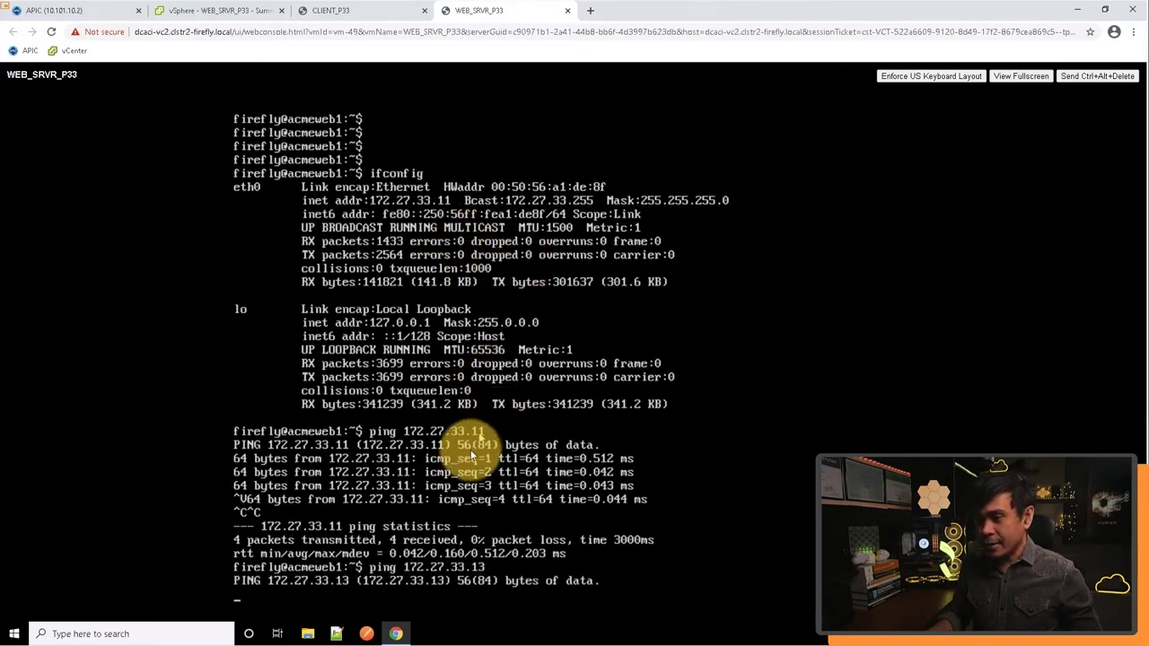
- Check the running ping on CLIENT_P33, switch to APIC, enable ARP Flooding on bridge domain BD-33, and submit the changes
{"action": "left_click", "coordinate": [365, 12]}
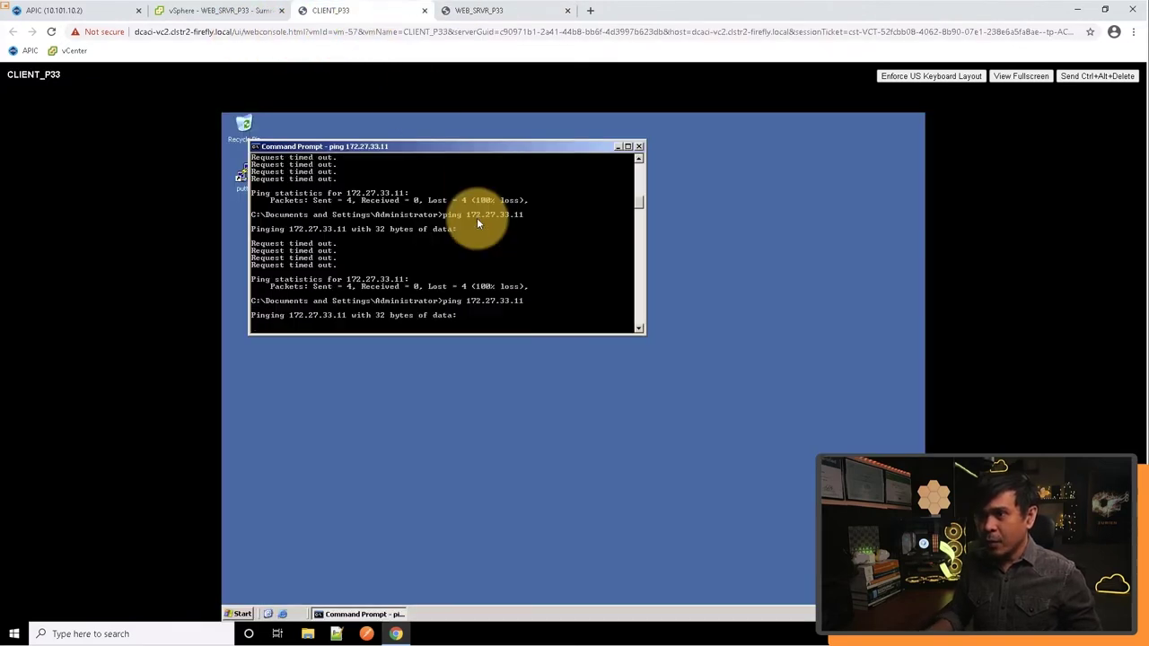
{"action": "left_click", "coordinate": [87, 11]}
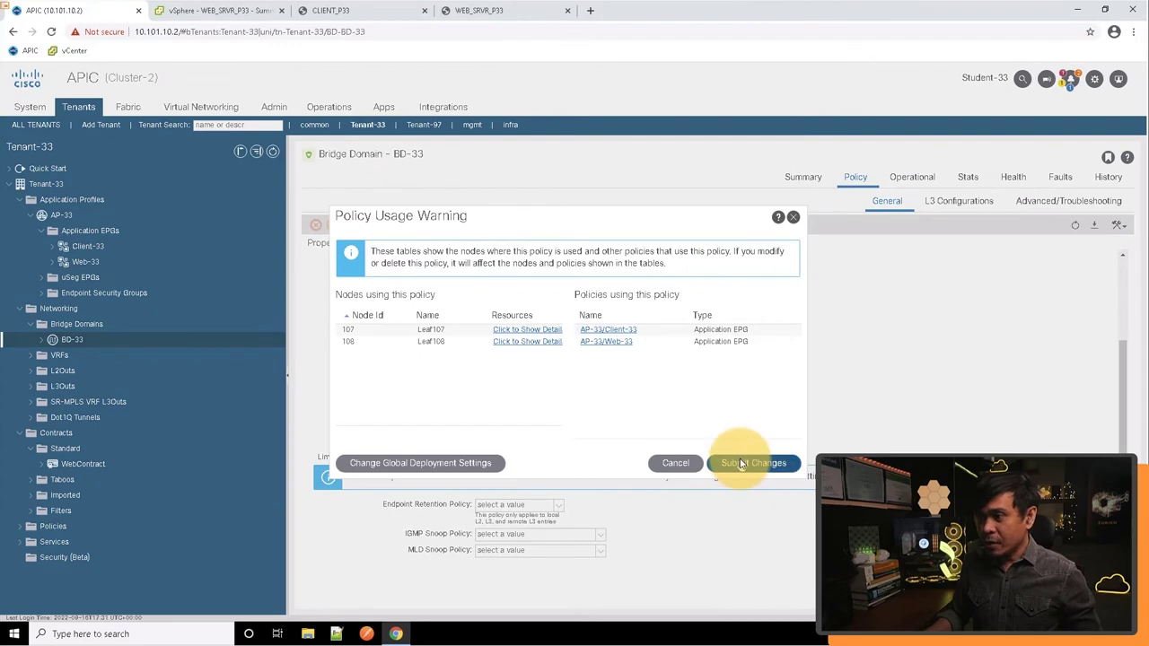
{"action": "left_click", "coordinate": [741, 463]}
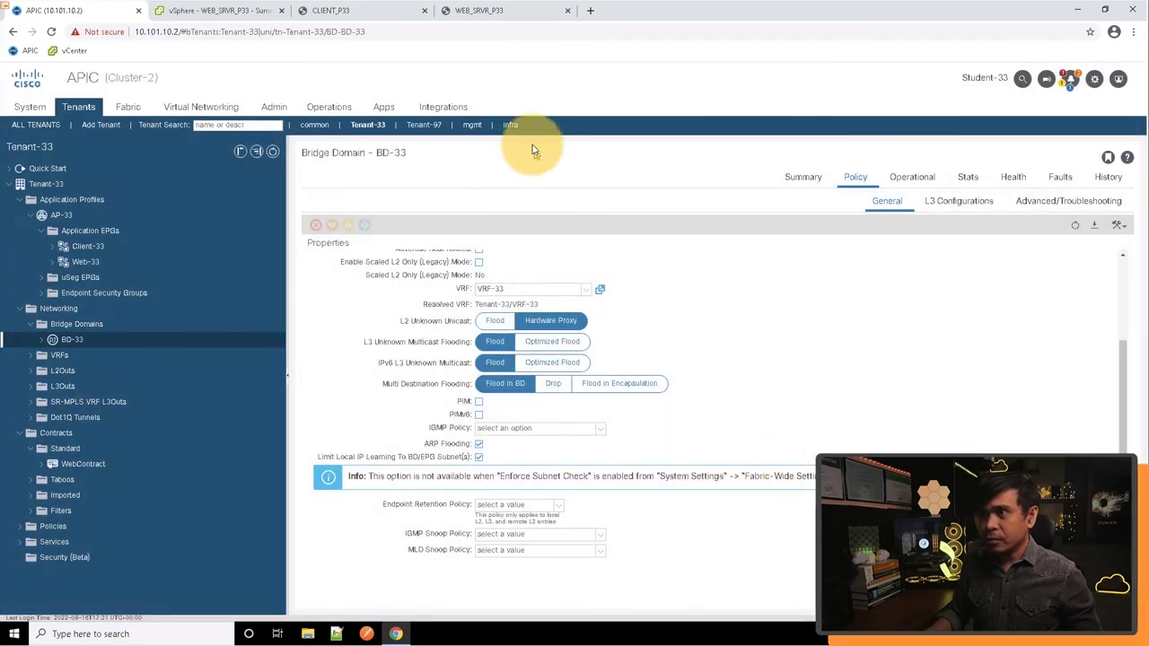
- Check the running ping on WEB_SRVR_P33, and repeat the ping to 172.27.33.11 from the CLIENT_P33 console
{"action": "left_click", "coordinate": [466, 13]}
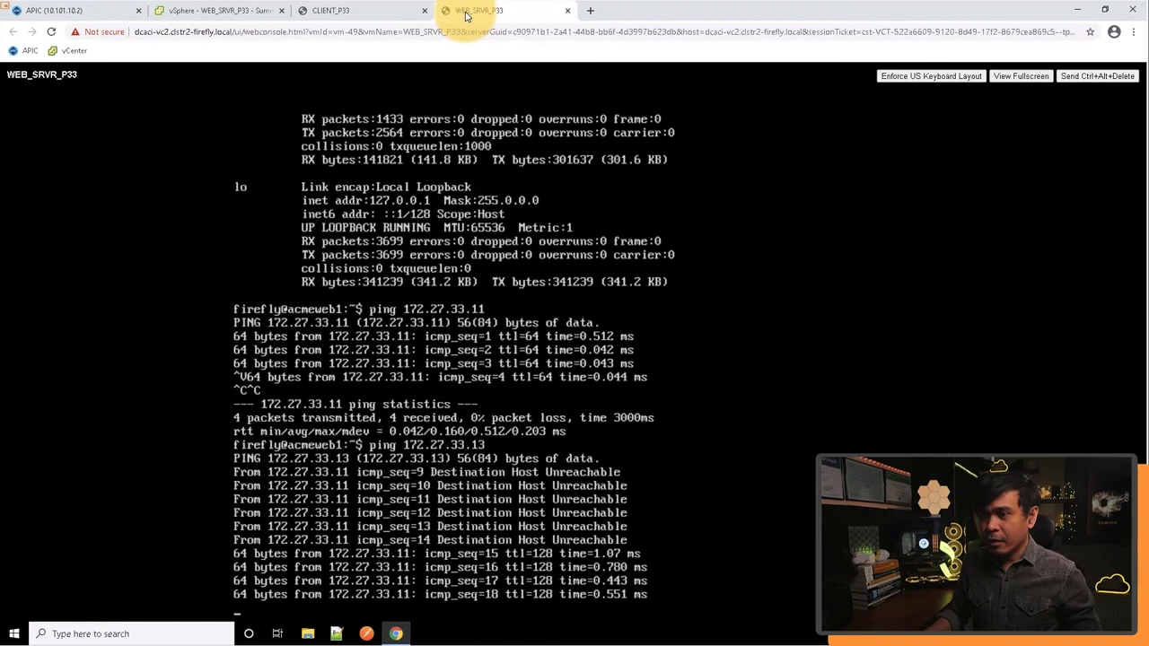
{"action": "left_click", "coordinate": [359, 10]}
{"action": "left_click", "coordinate": [511, 244]}
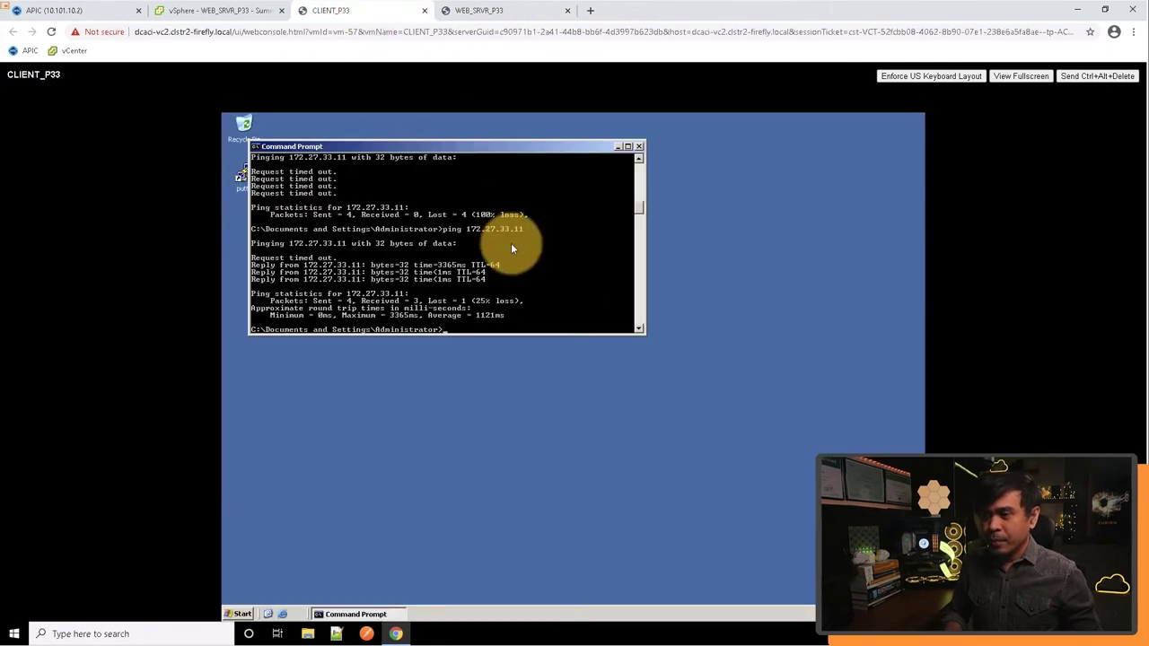
{"action": "key", "text": "Up"}
{"action": "key", "text": "Return"}
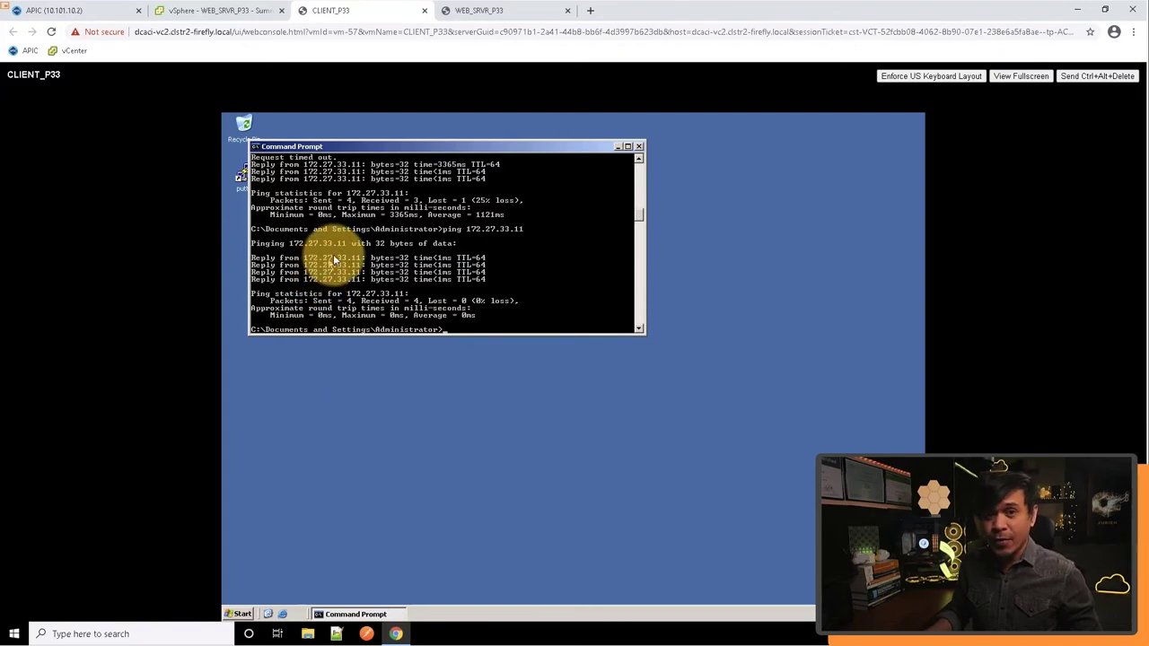
{"action": "left_click", "coordinate": [285, 614]}
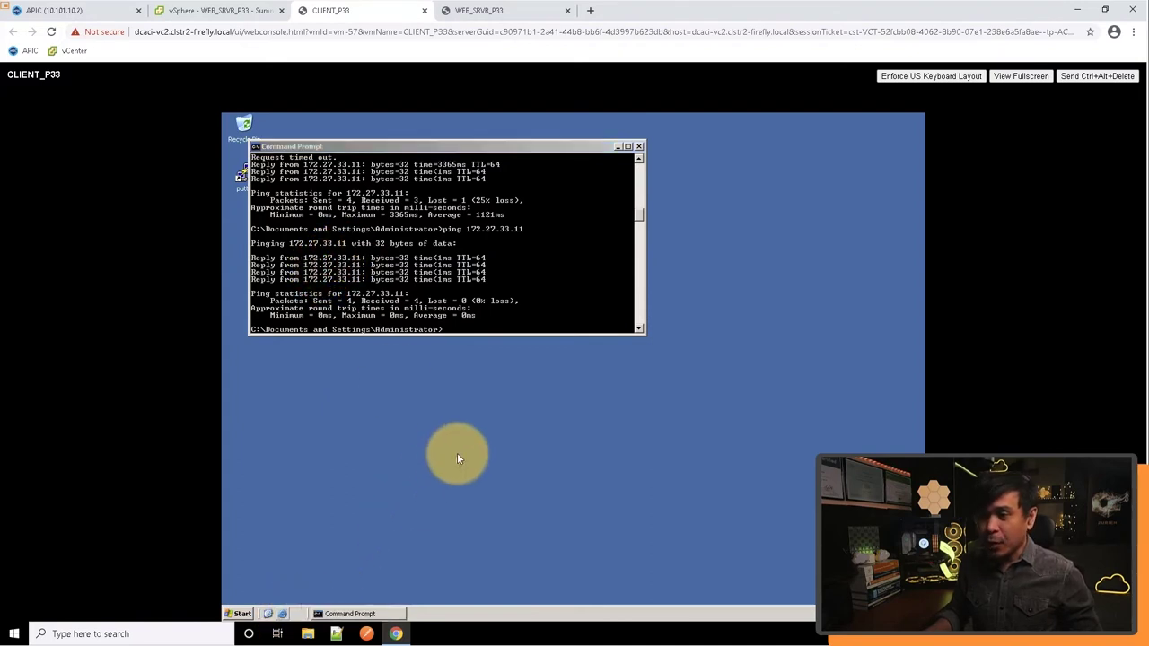
{"action": "left_click", "coordinate": [380, 162]}
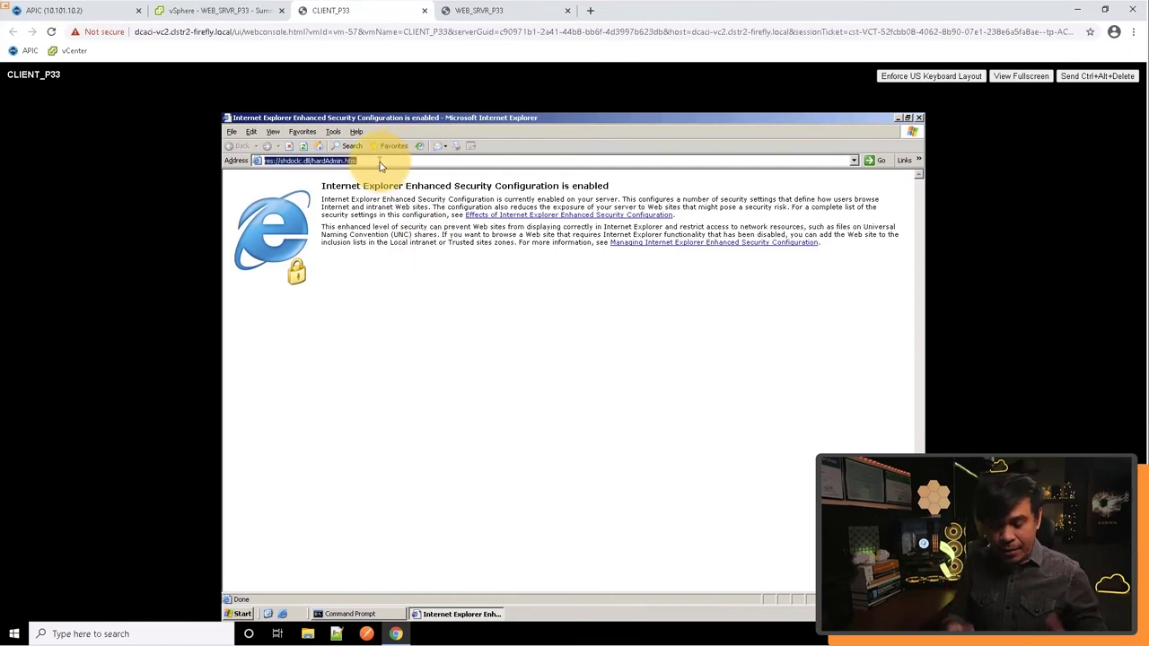
{"action": "type", "text": "htt"}
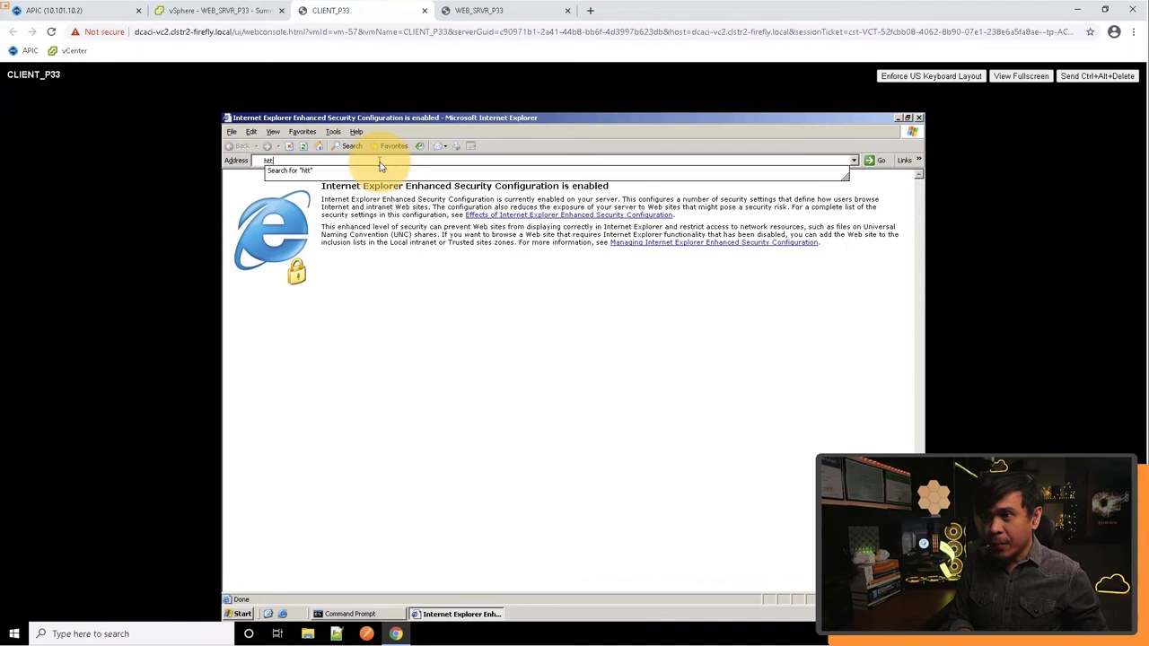
{"action": "type", "text": "p://"}
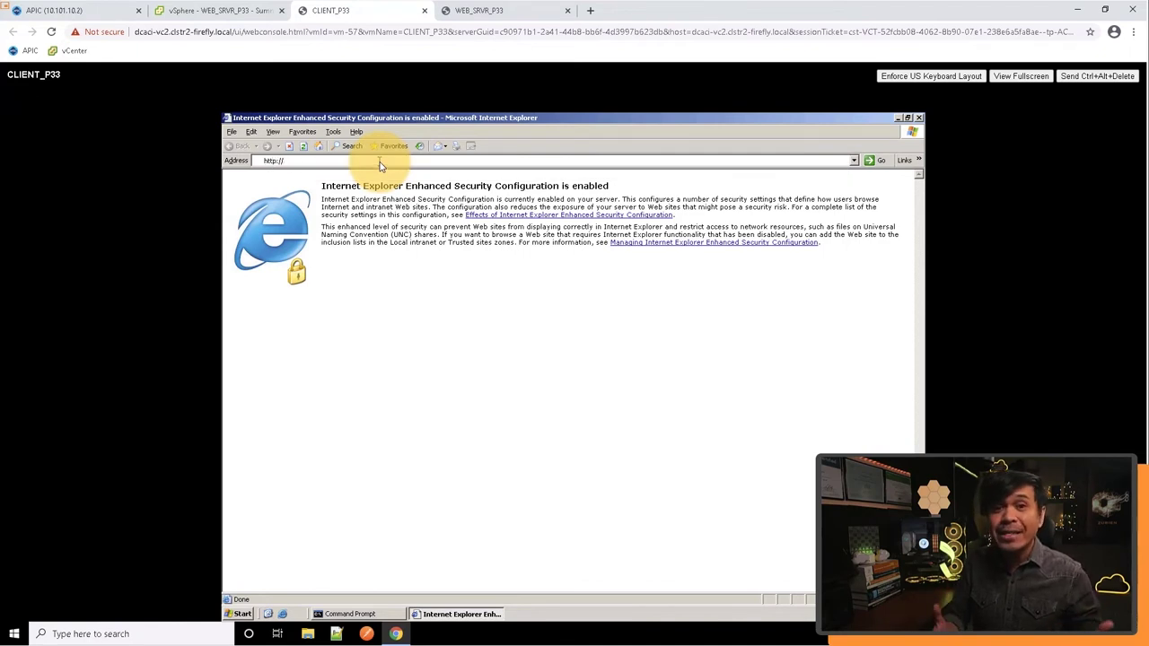
{"action": "type", "text": "172"}
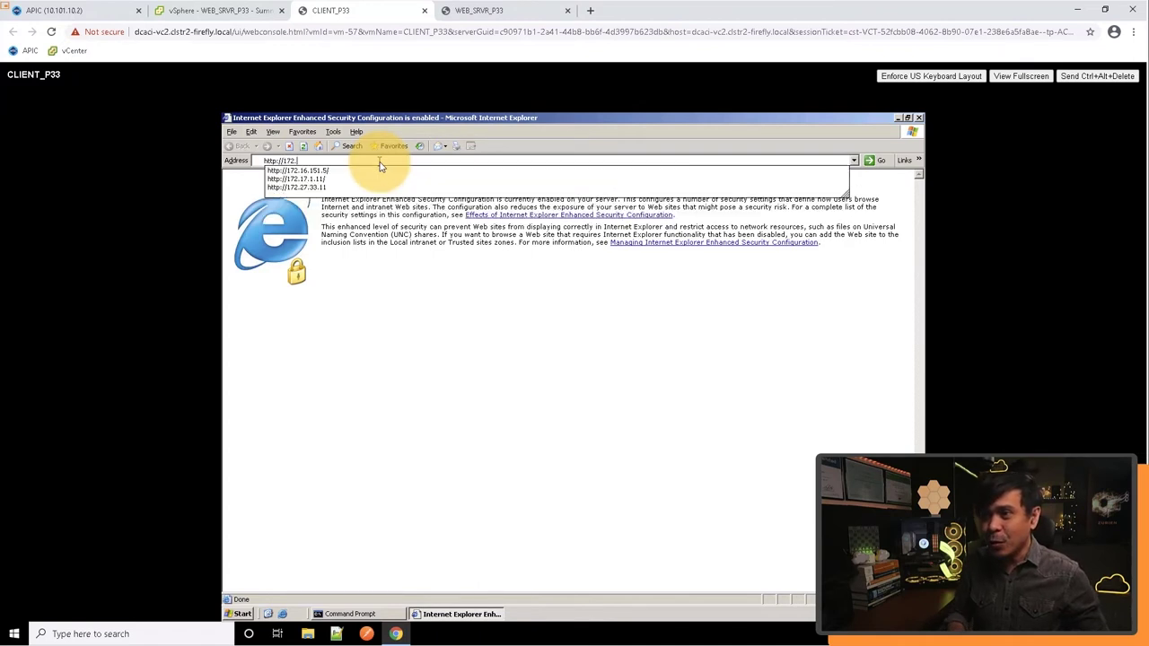
{"action": "type", "text": "."}
{"action": "key", "text": "Down"}
{"action": "key", "text": "Down"}
{"action": "key", "text": "Down"}
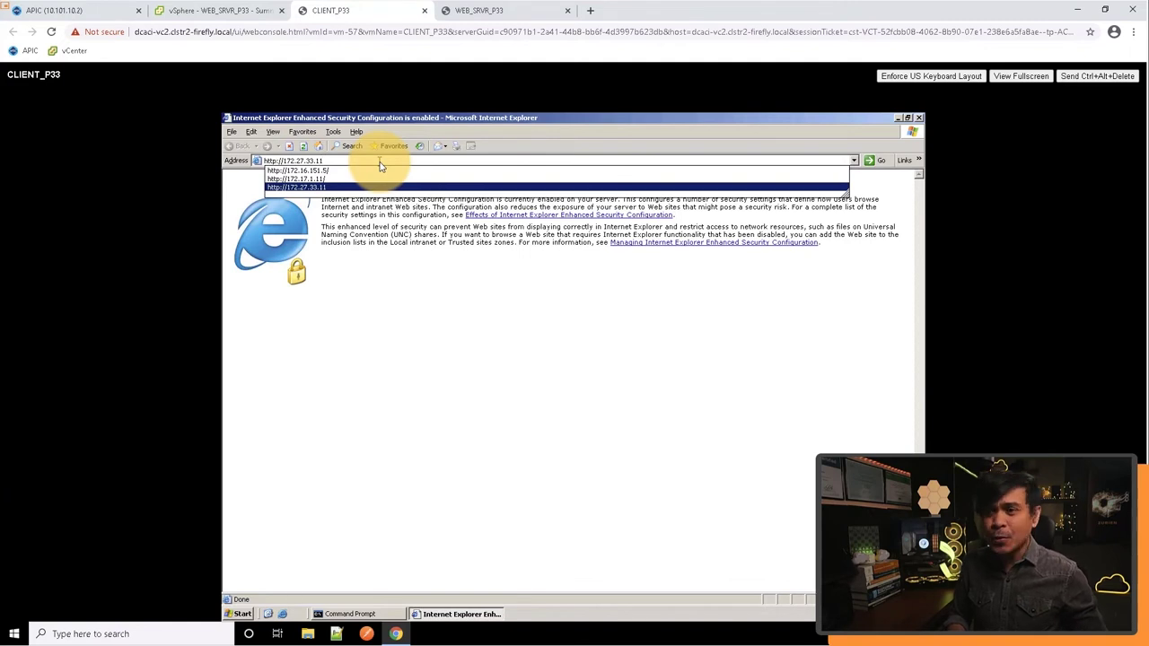
{"action": "key", "text": "Return"}
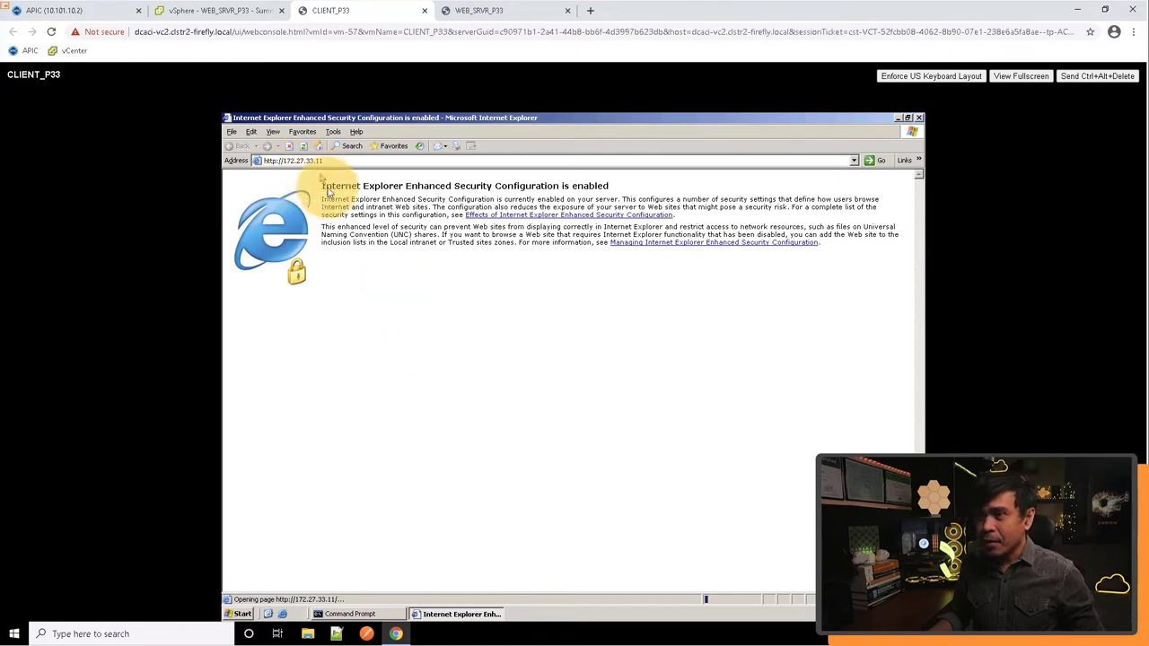
- Bring the Command Prompt in front of the browser, move it lower on the desktop, and ping 172.27.33.11 again
{"action": "left_click", "coordinate": [368, 614]}
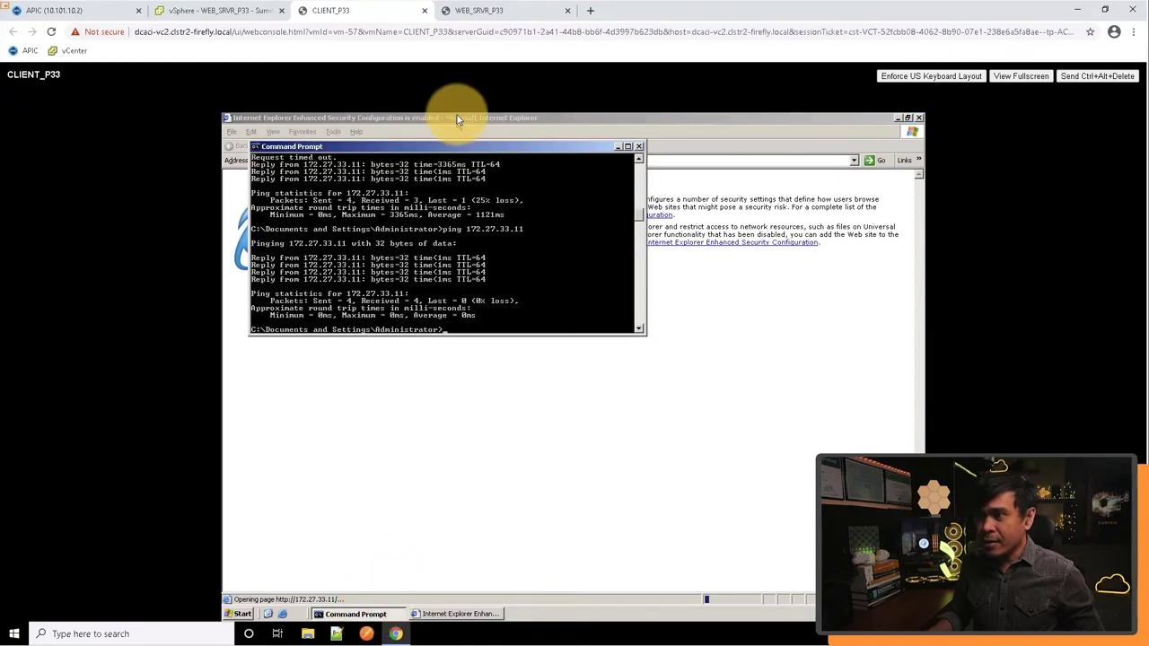
{"action": "left_click_drag", "start_coordinate": [463, 146], "coordinate": [528, 332]}
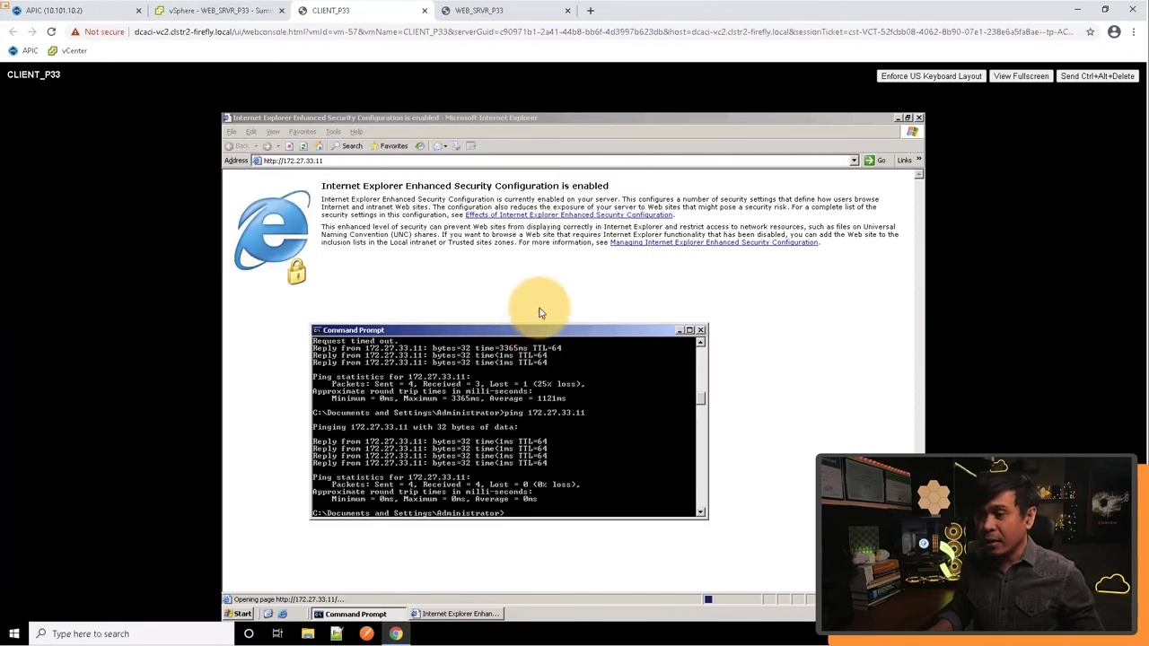
{"action": "key", "text": "Up"}
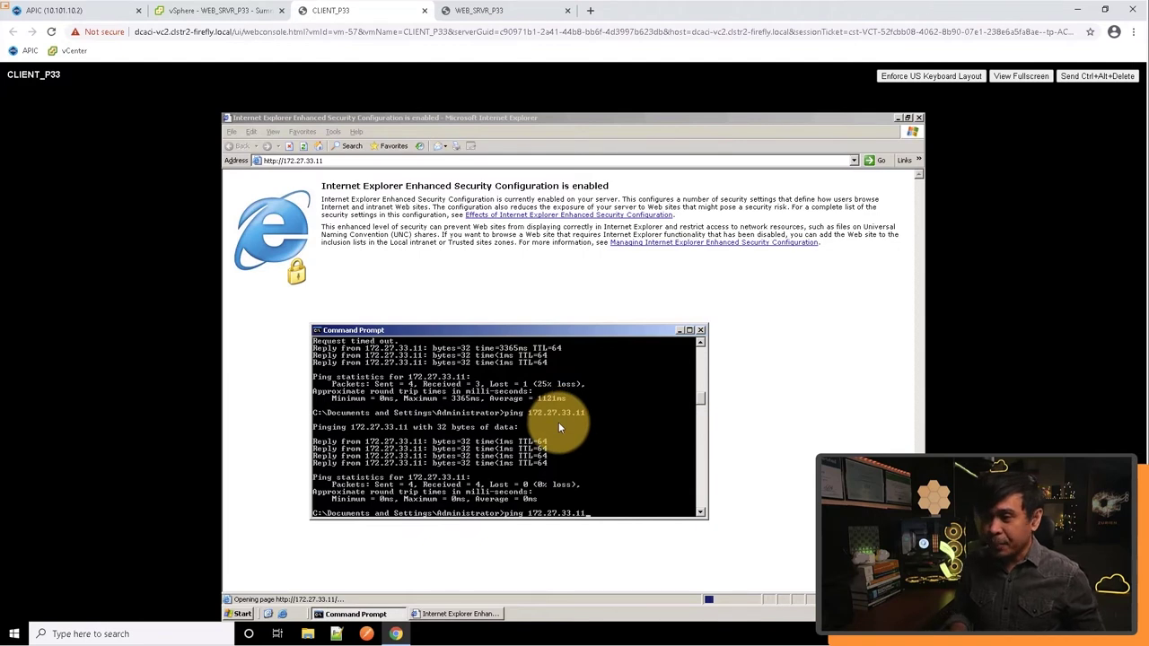
{"action": "key", "text": "Return"}
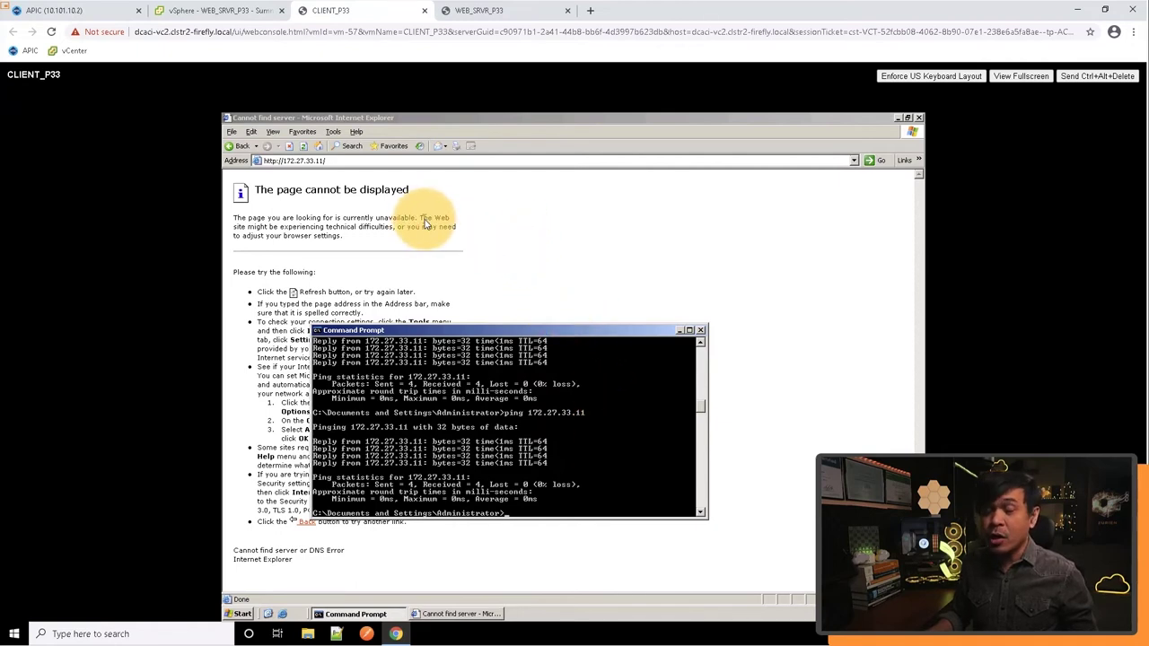
- Switch to APIC, show the topology of application profile AP-33, and inspect the filter details of WebContract
{"action": "left_click", "coordinate": [70, 12]}
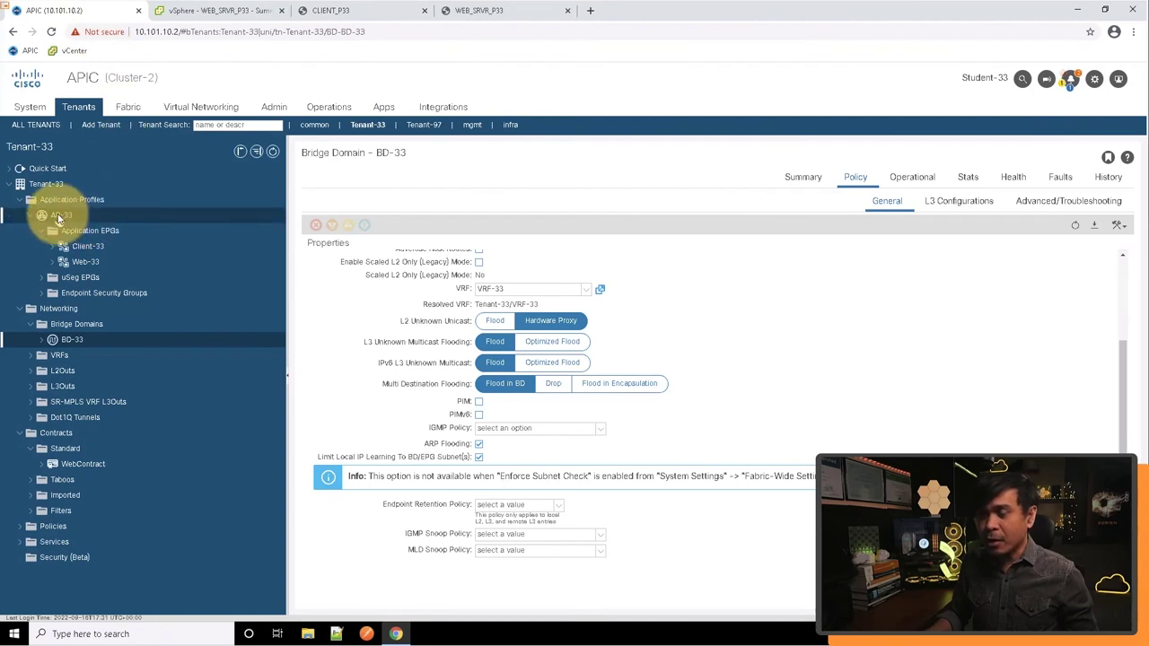
{"action": "left_click", "coordinate": [59, 216]}
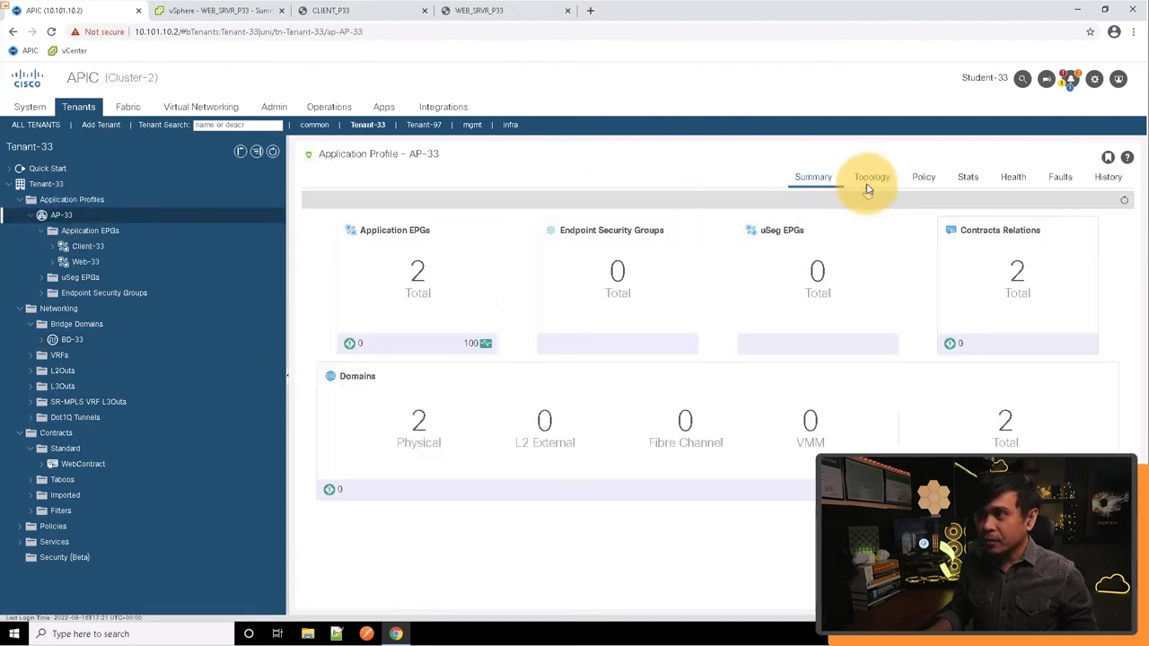
{"action": "left_click", "coordinate": [868, 184]}
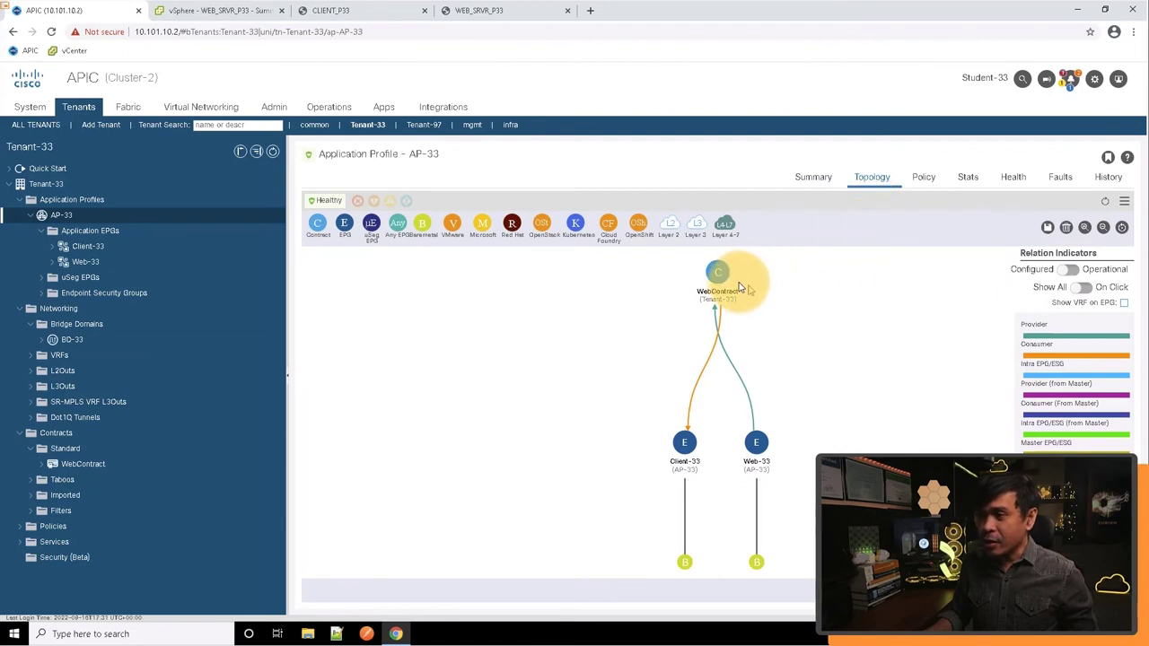
{"action": "mouse_move", "coordinate": [718, 282]}
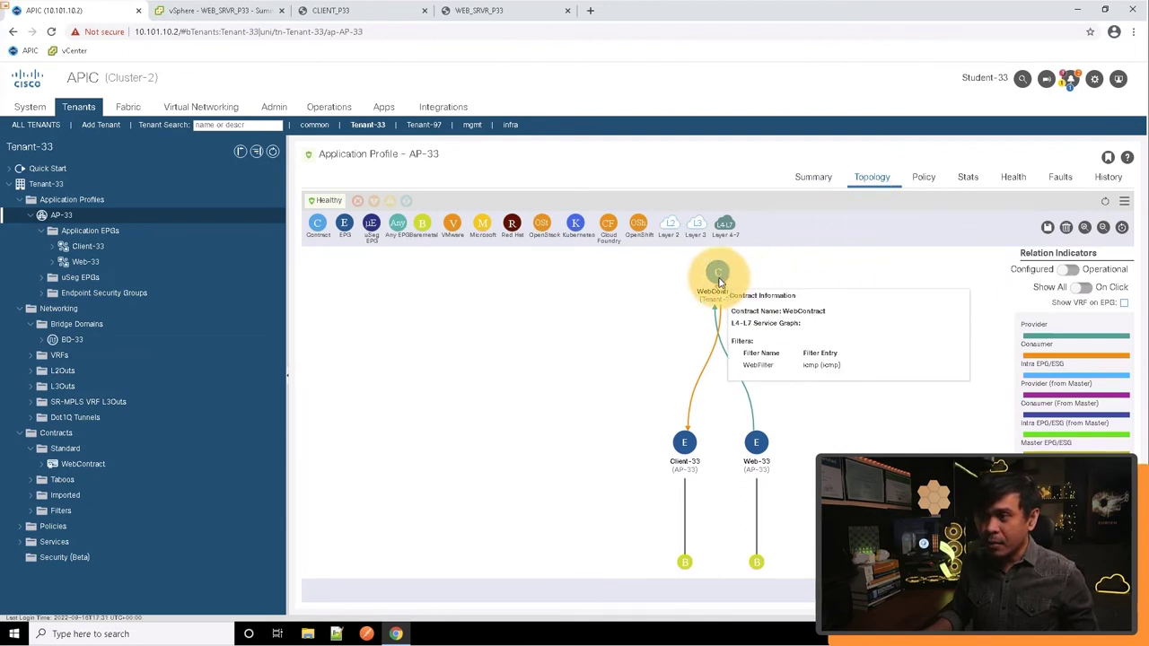
- Expand WebContract under the standard contracts and inspect the contract and the filters of its subject WebSubj
{"action": "left_click", "coordinate": [42, 466]}
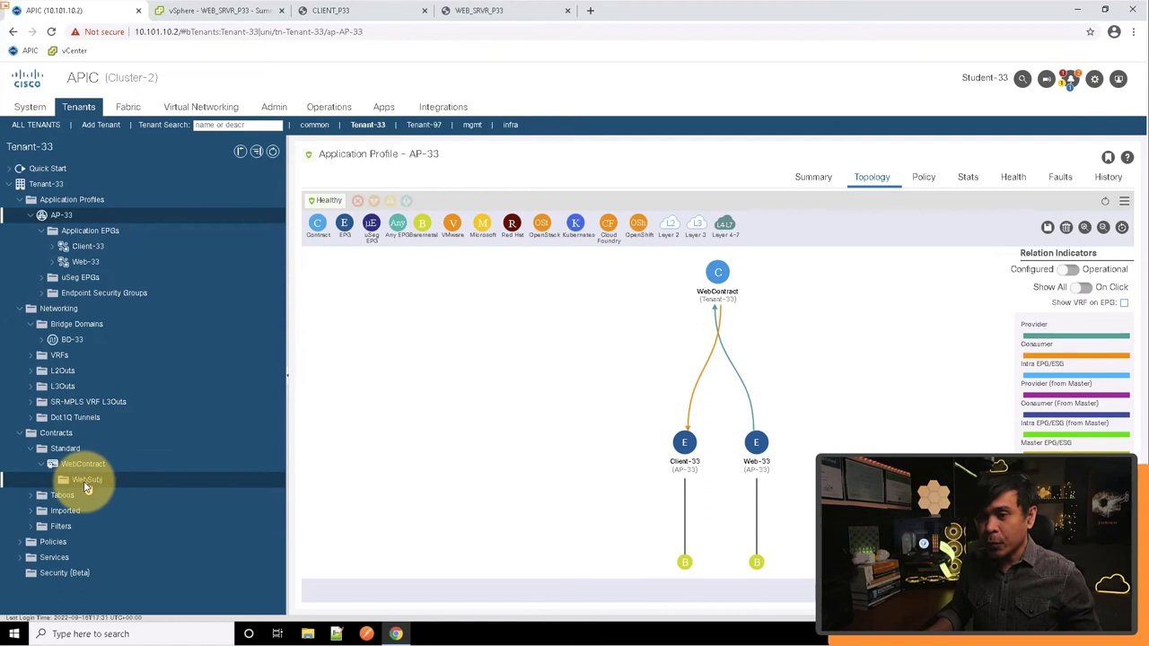
{"action": "left_click", "coordinate": [84, 479]}
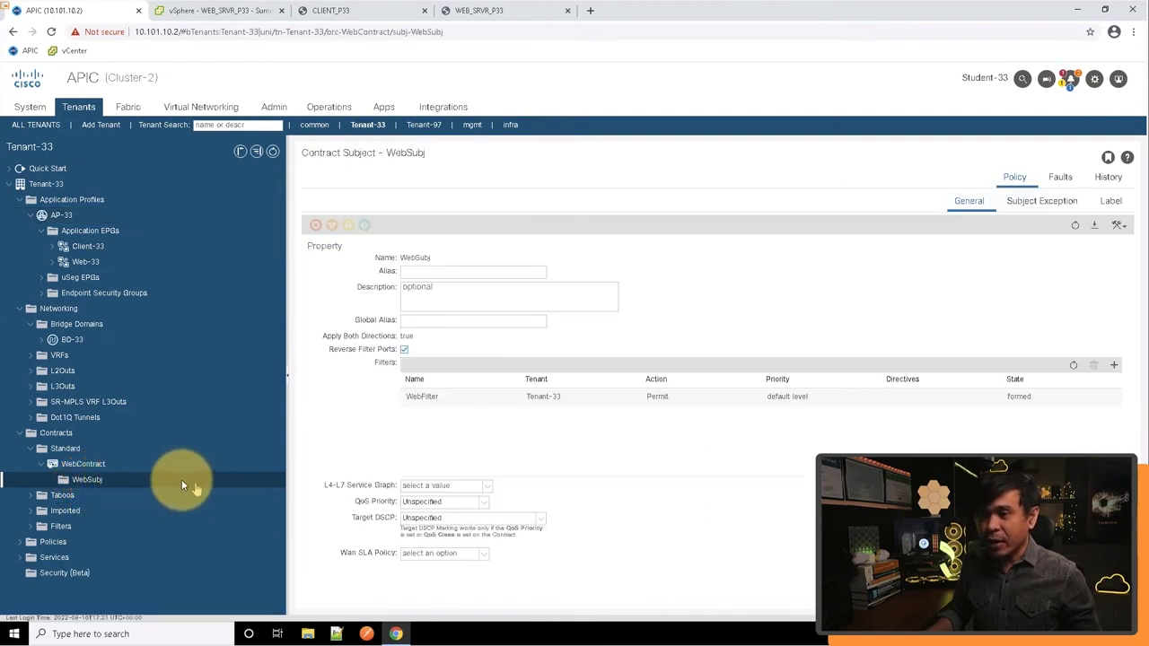
{"action": "left_click", "coordinate": [88, 467]}
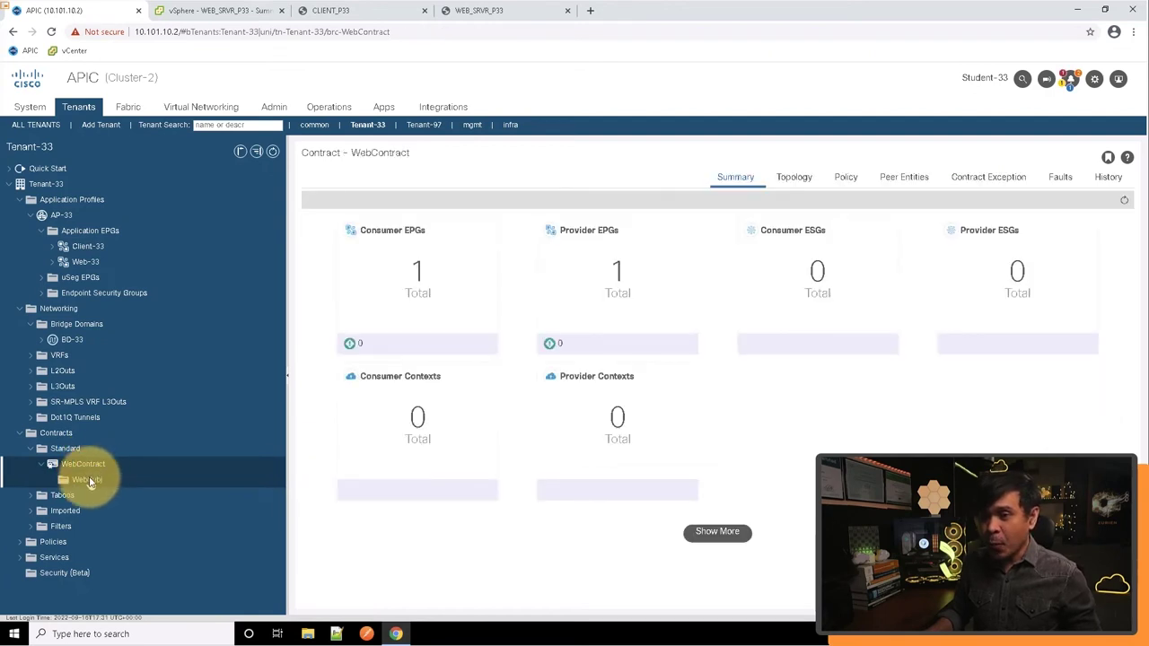
{"action": "left_click", "coordinate": [88, 482]}
{"action": "left_click", "coordinate": [88, 467]}
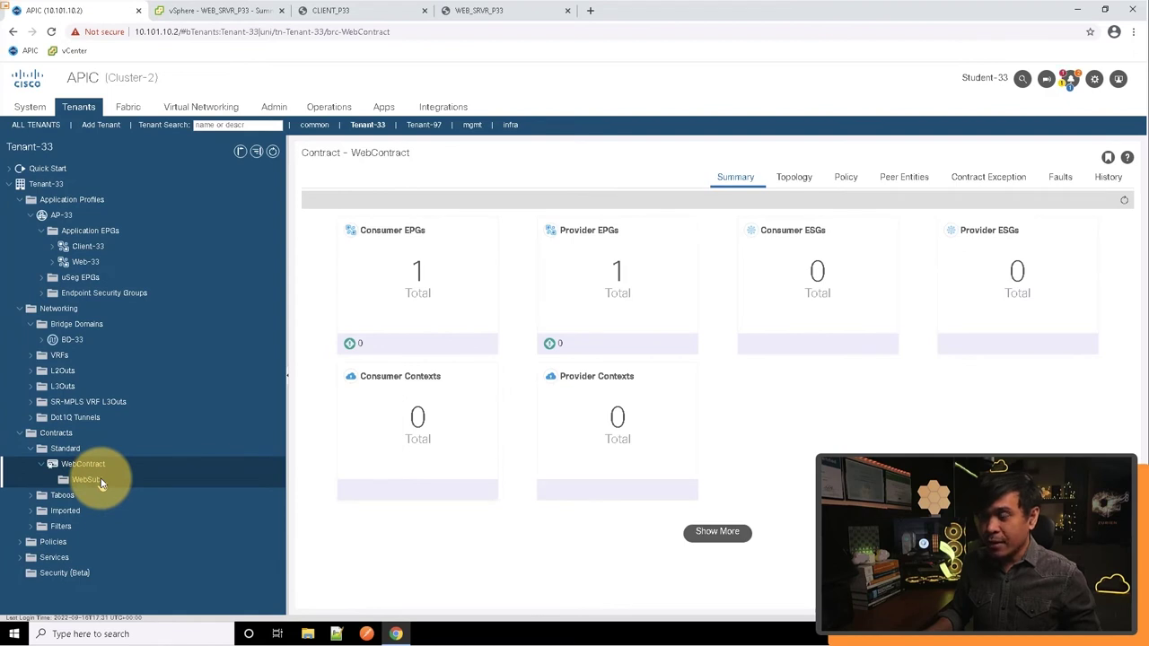
{"action": "left_click", "coordinate": [102, 483]}
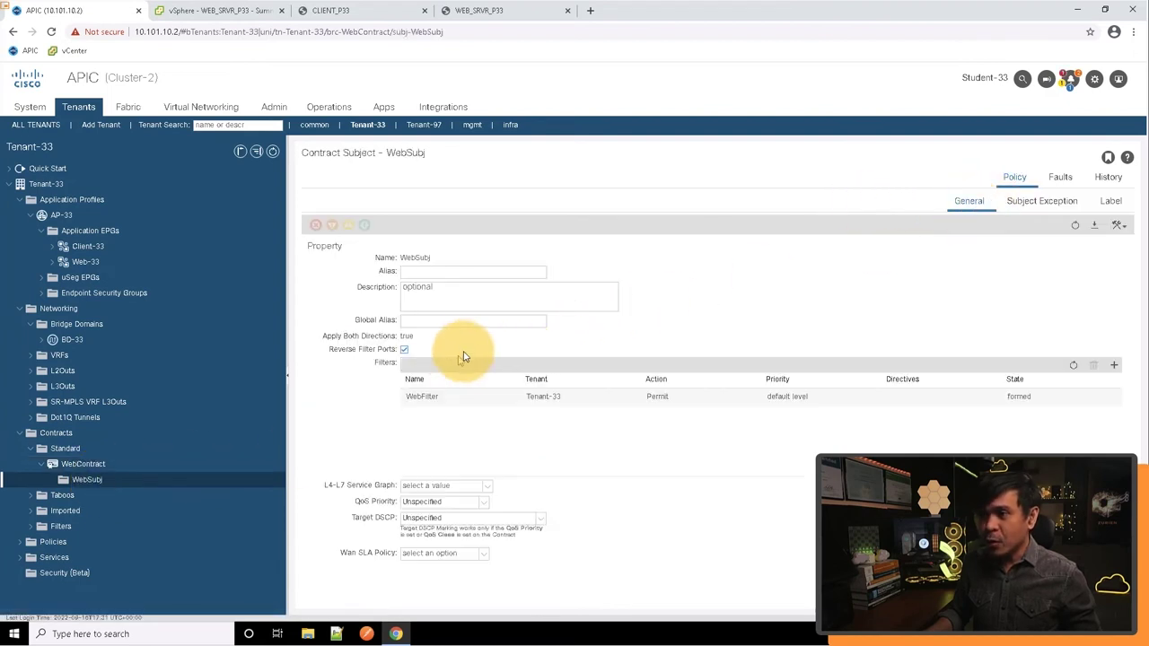
{"action": "left_click", "coordinate": [1114, 366]}
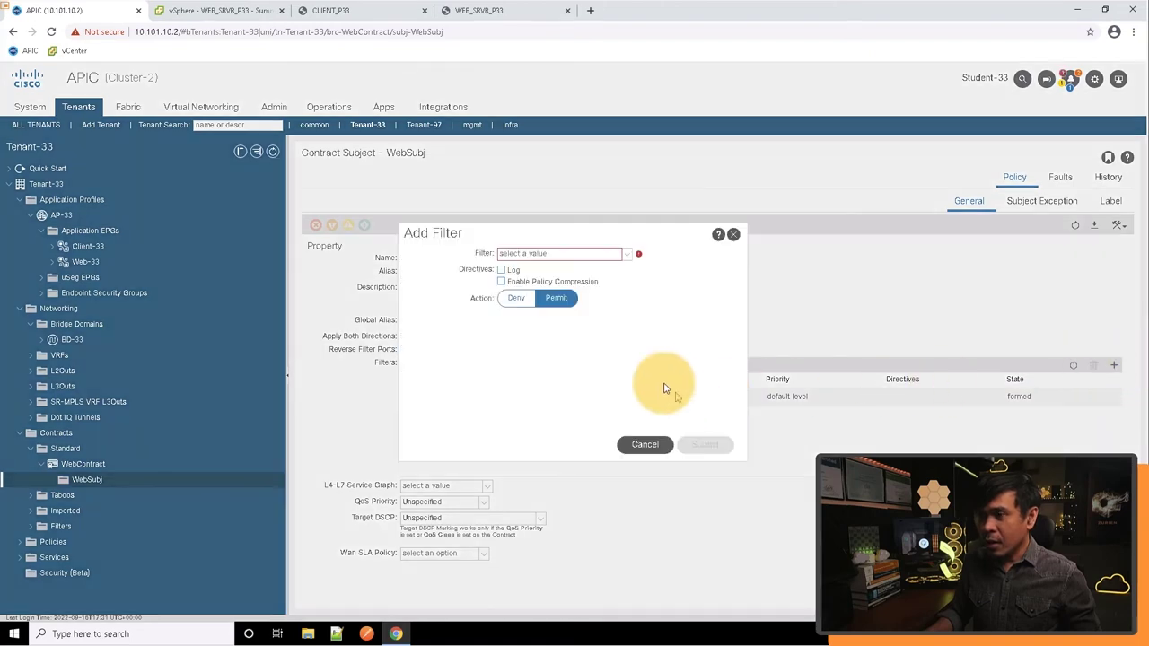
{"action": "left_click", "coordinate": [641, 444]}
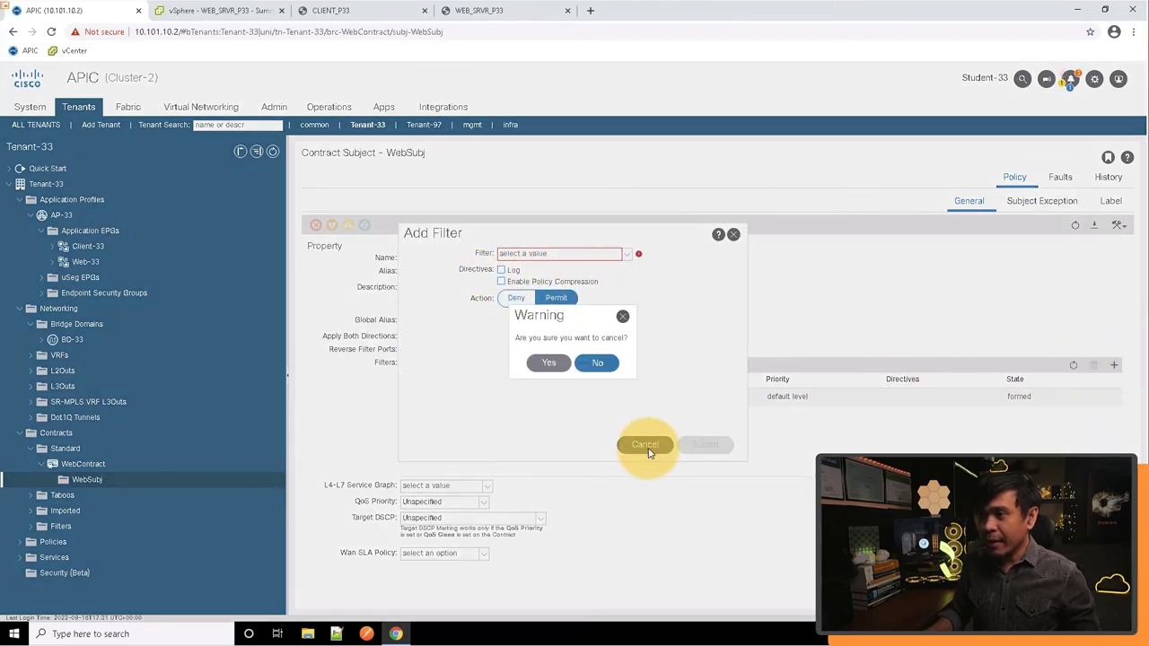
{"action": "left_click", "coordinate": [549, 365]}
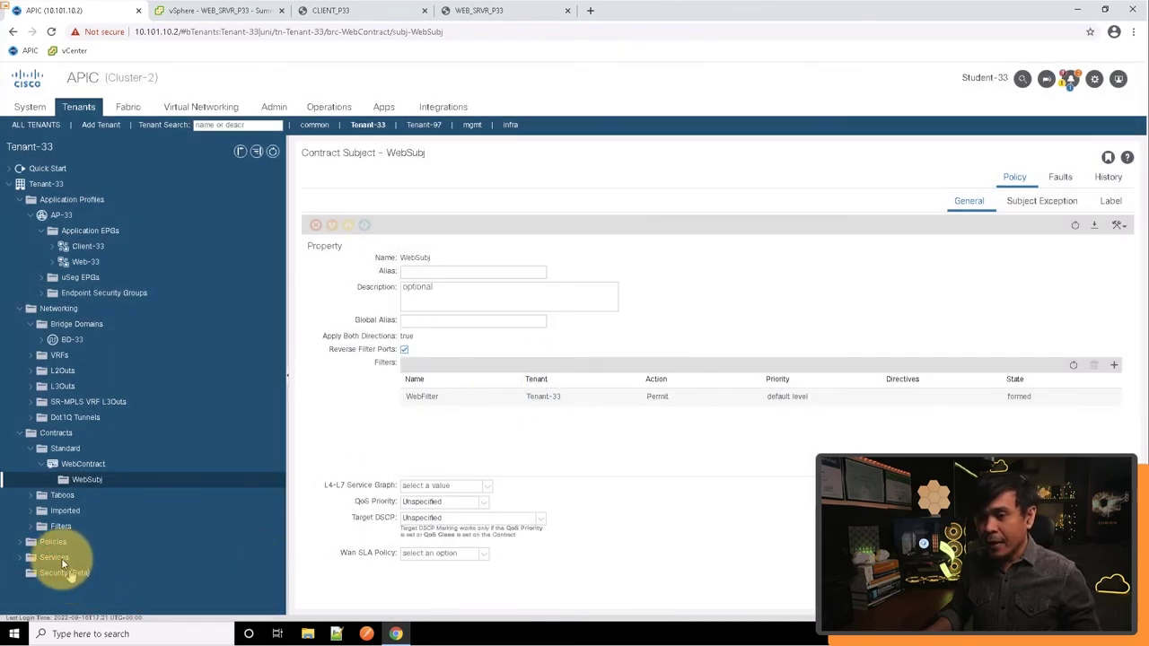
- Open the existing WebFilter and start a new entry named web with EtherType IP and IP protocol tcp
{"action": "left_click", "coordinate": [30, 526]}
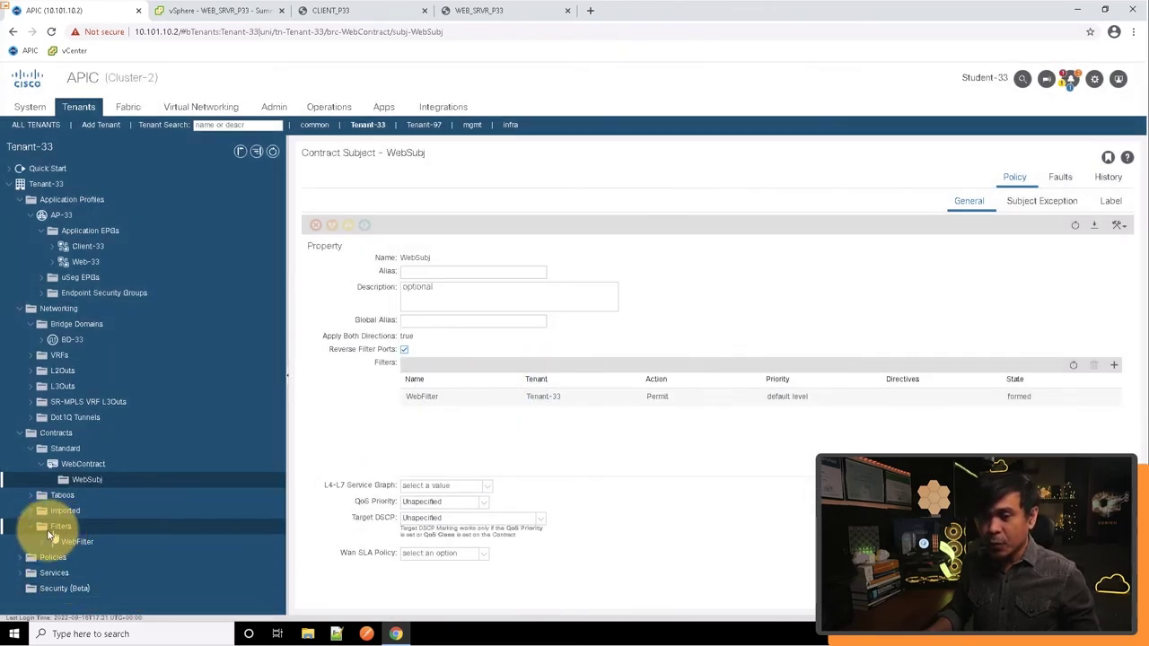
{"action": "left_click", "coordinate": [54, 543]}
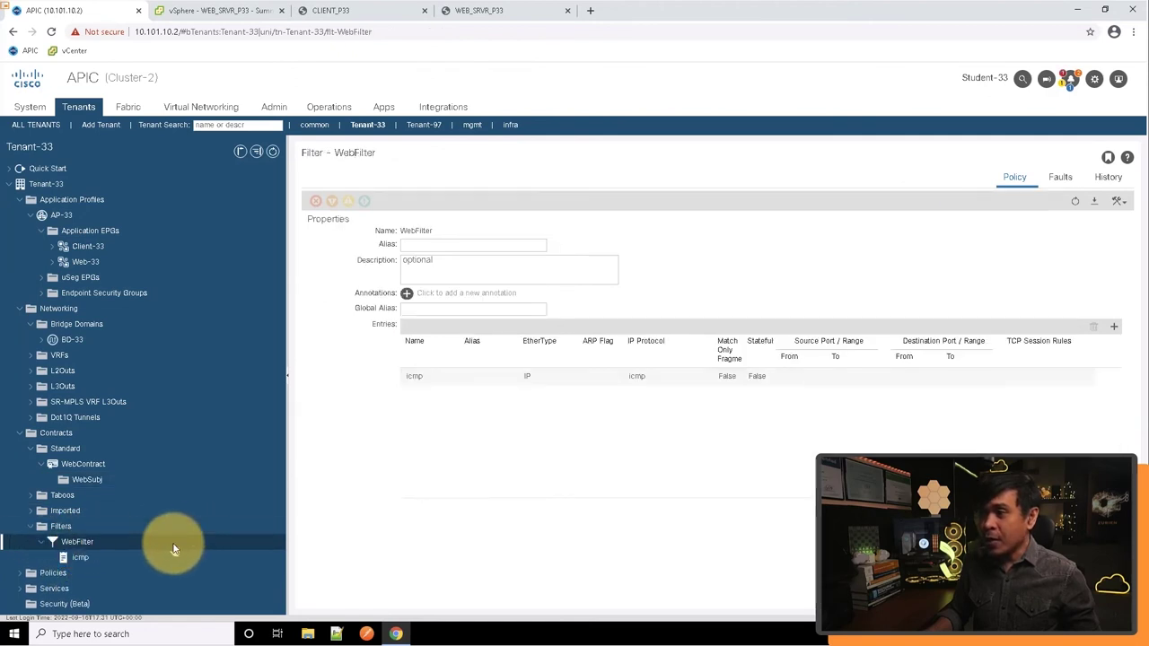
{"action": "left_click", "coordinate": [1112, 330]}
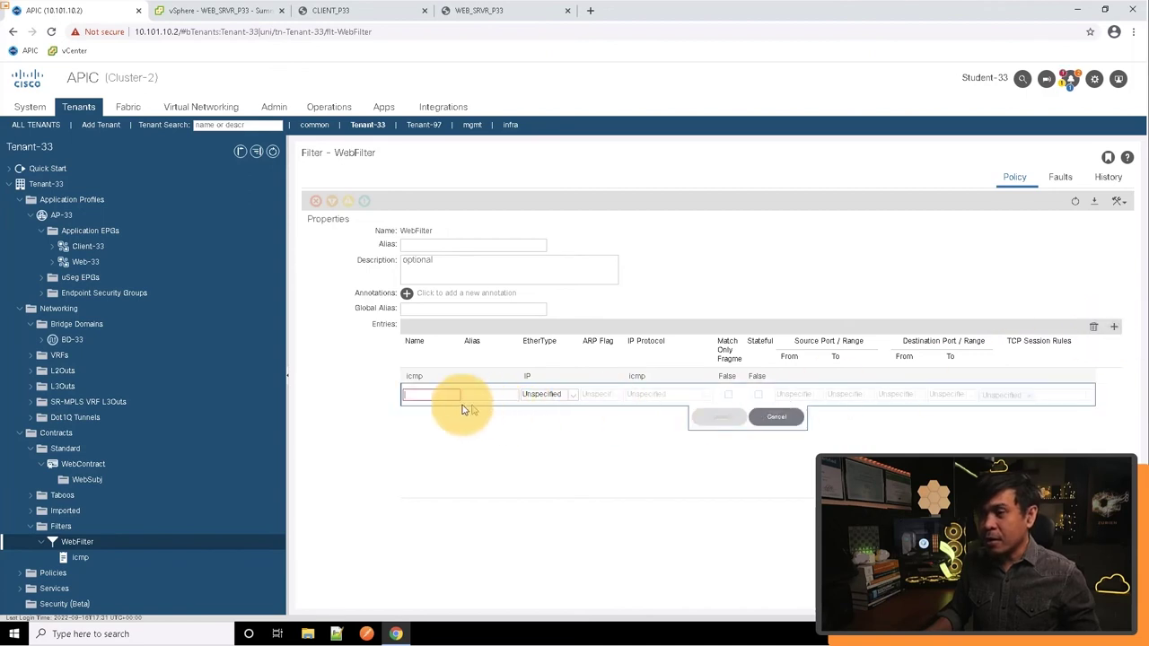
{"action": "left_click", "coordinate": [437, 399]}
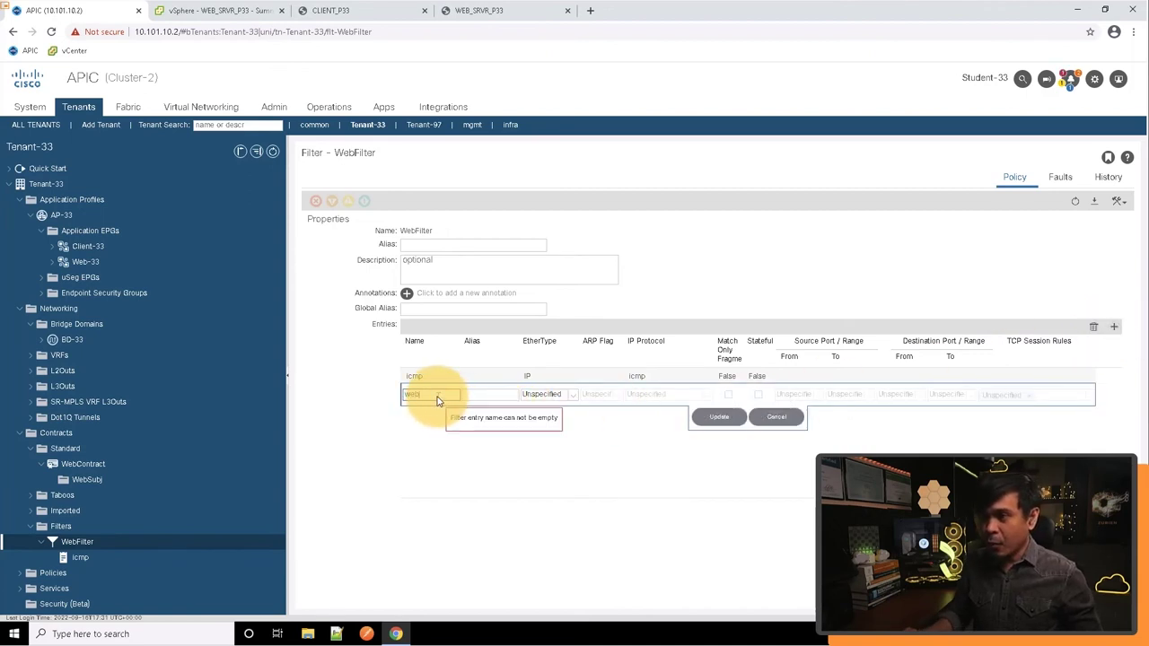
{"action": "type", "text": "web"}
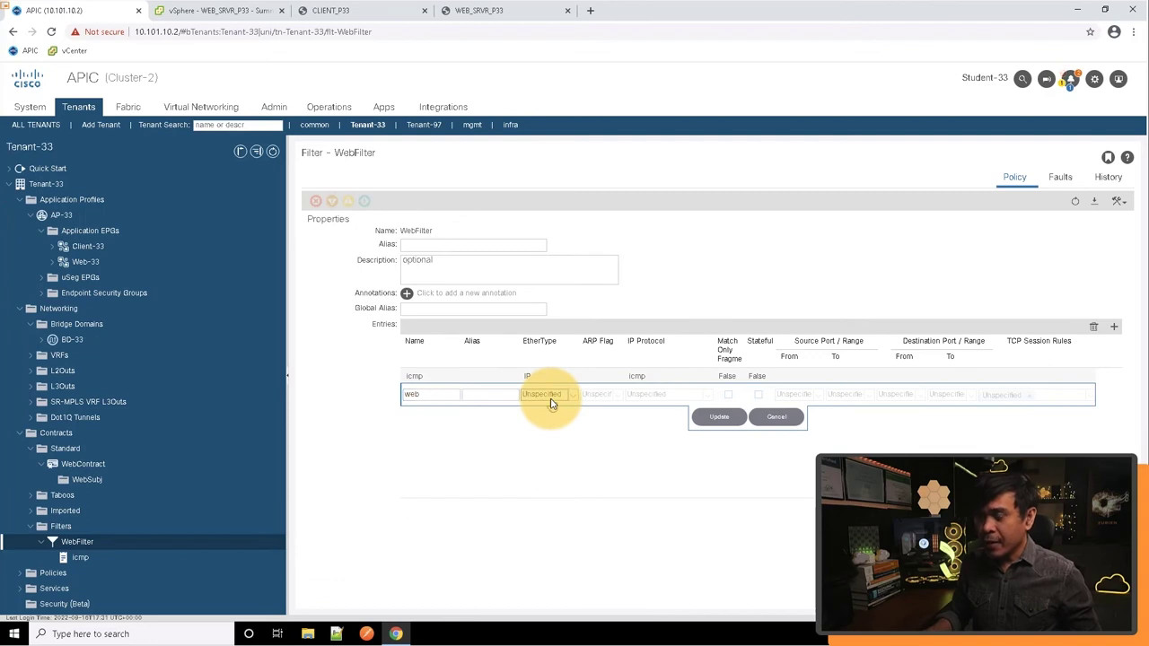
{"action": "left_click", "coordinate": [554, 402]}
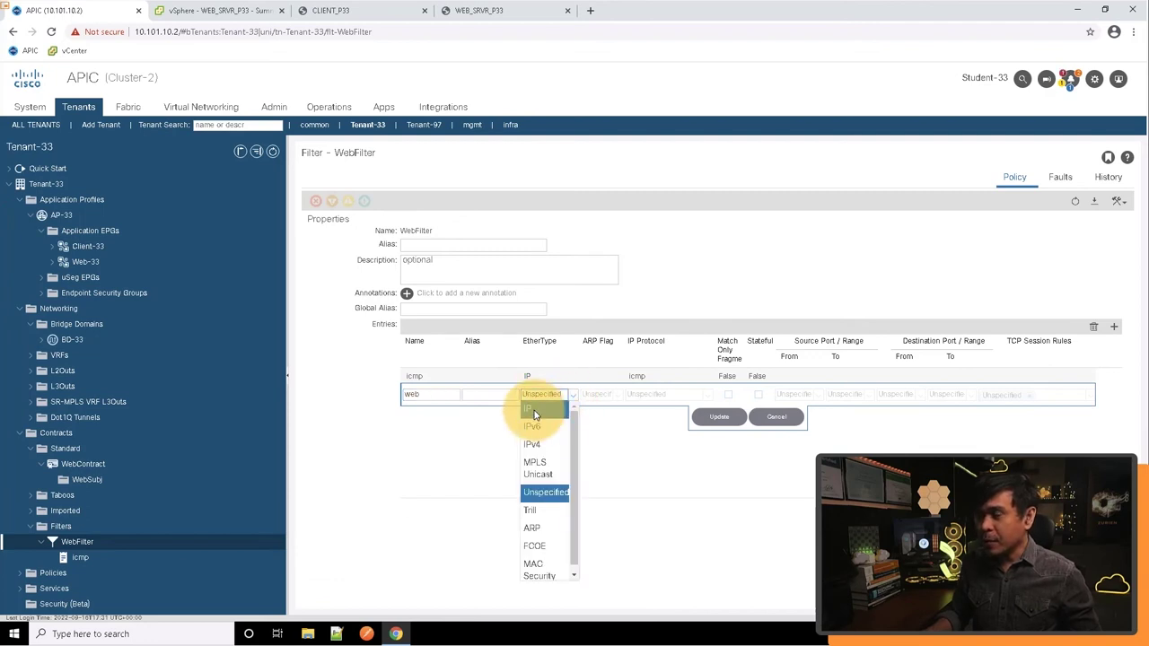
{"action": "left_click", "coordinate": [533, 412]}
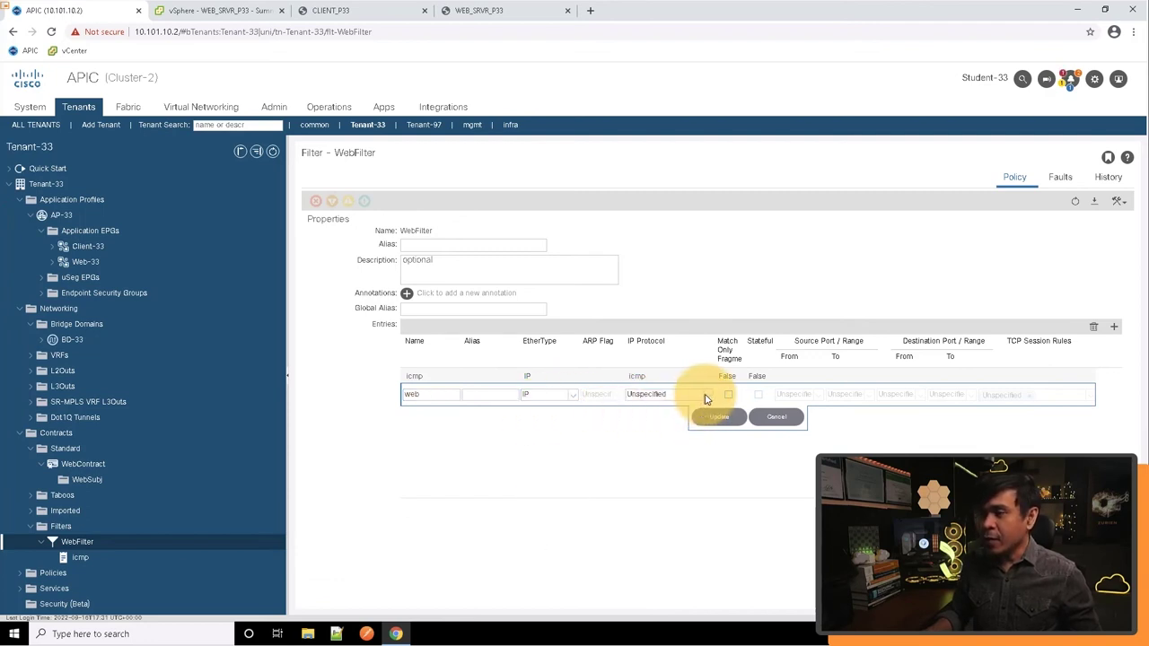
{"action": "left_click", "coordinate": [707, 396]}
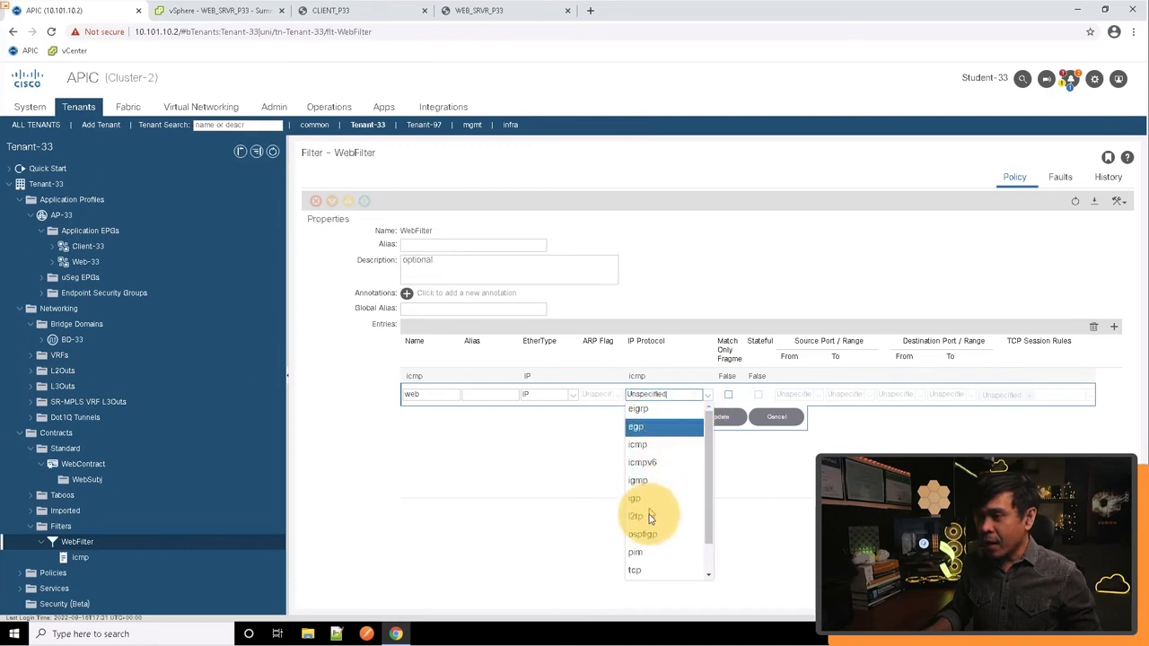
{"action": "left_click", "coordinate": [639, 575]}
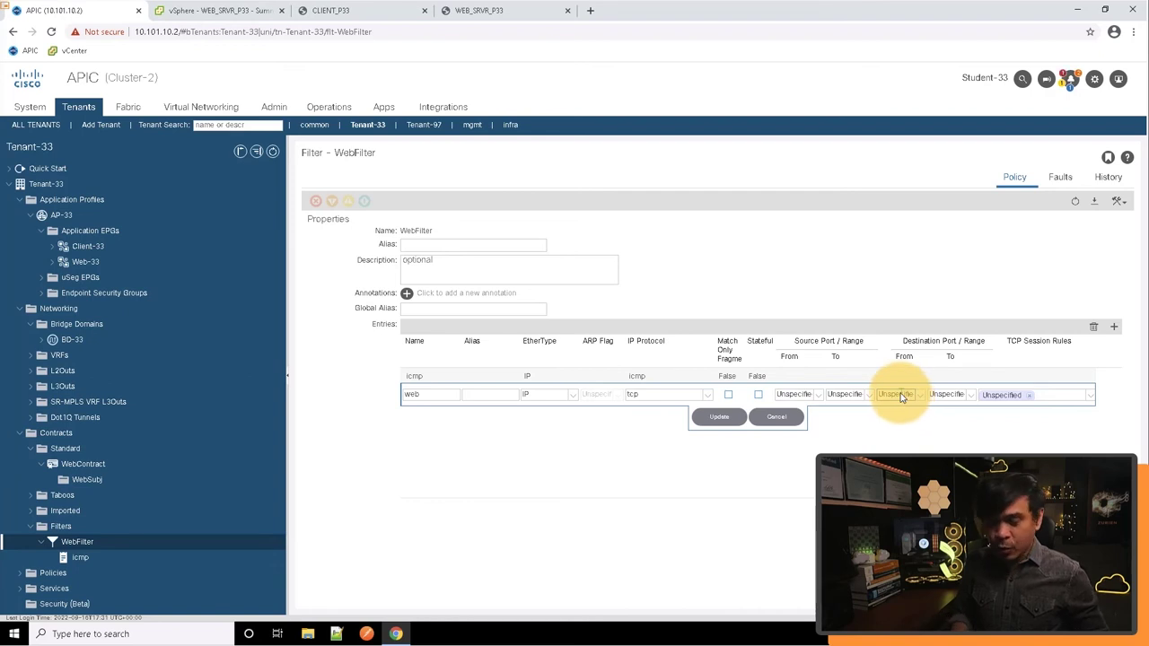
- Set the web entry's destination port range from 80 to 80 and save the entry
{"action": "left_click", "coordinate": [901, 397]}
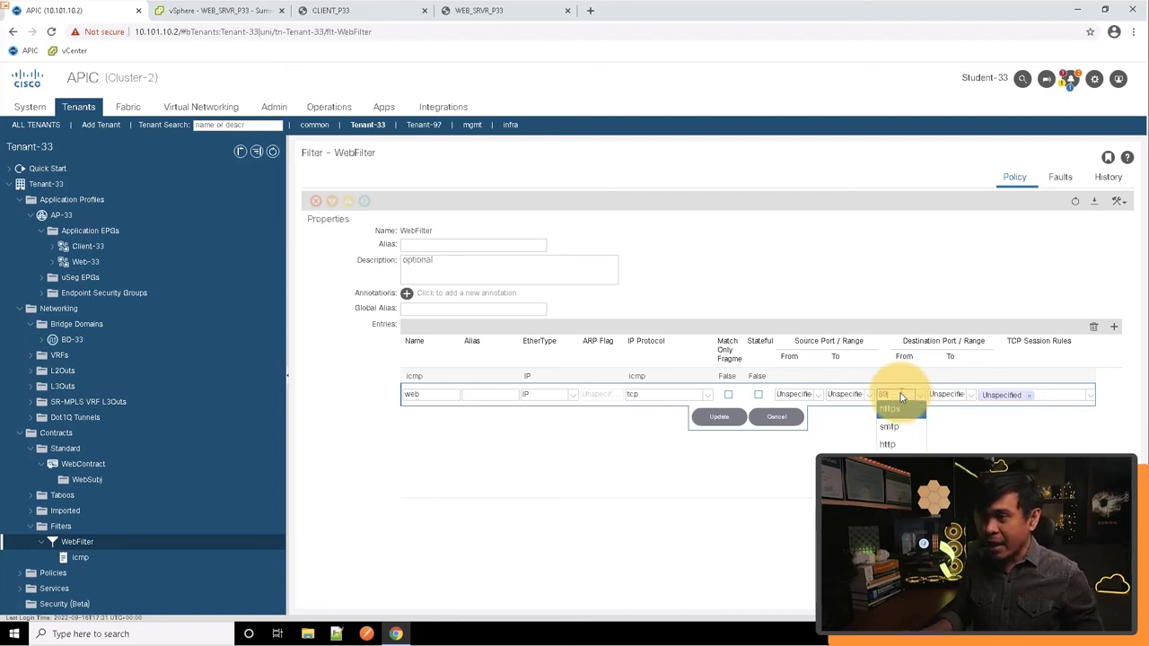
{"action": "type", "text": "80"}
{"action": "left_click", "coordinate": [936, 400]}
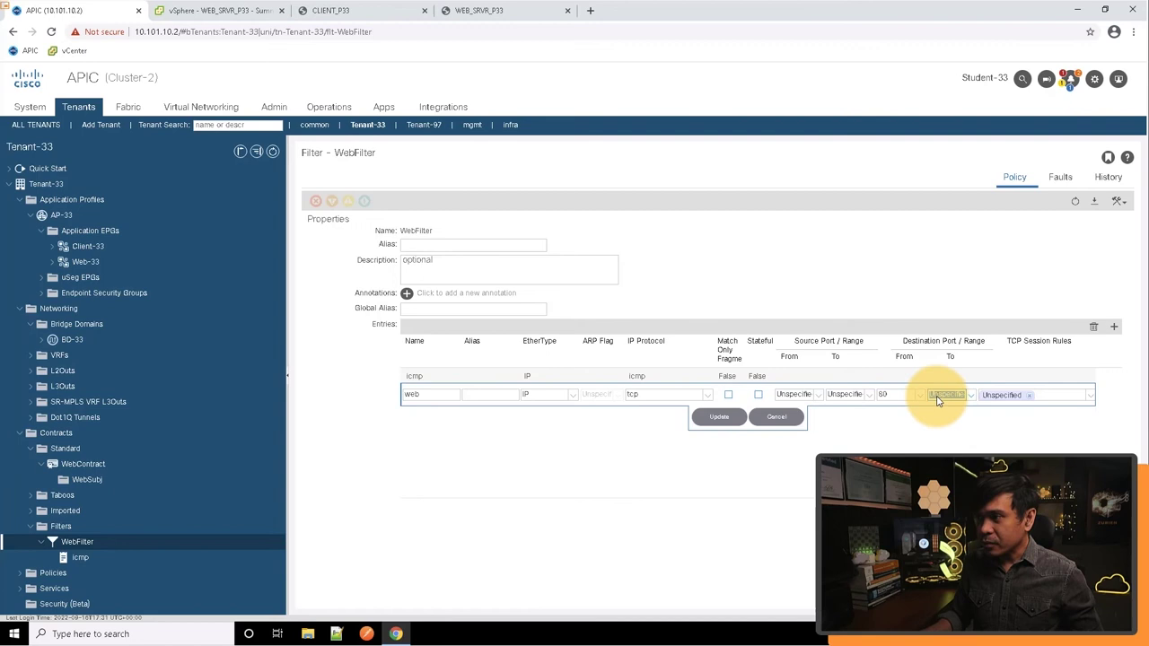
{"action": "left_click", "coordinate": [936, 401]}
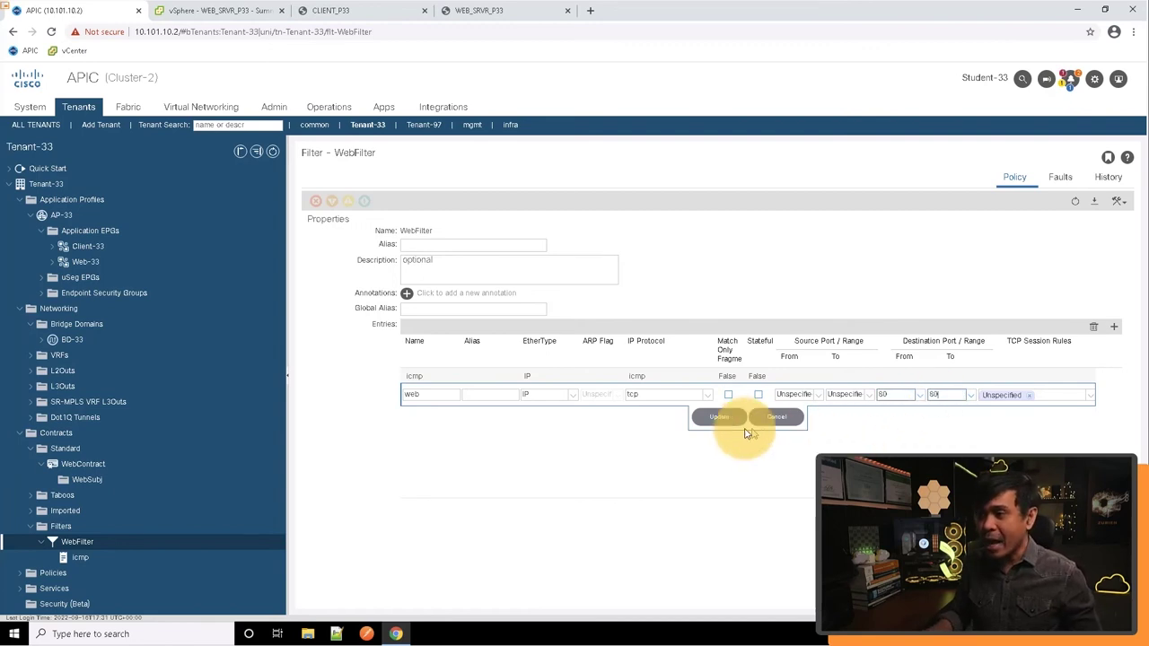
{"action": "left_click", "coordinate": [729, 423]}
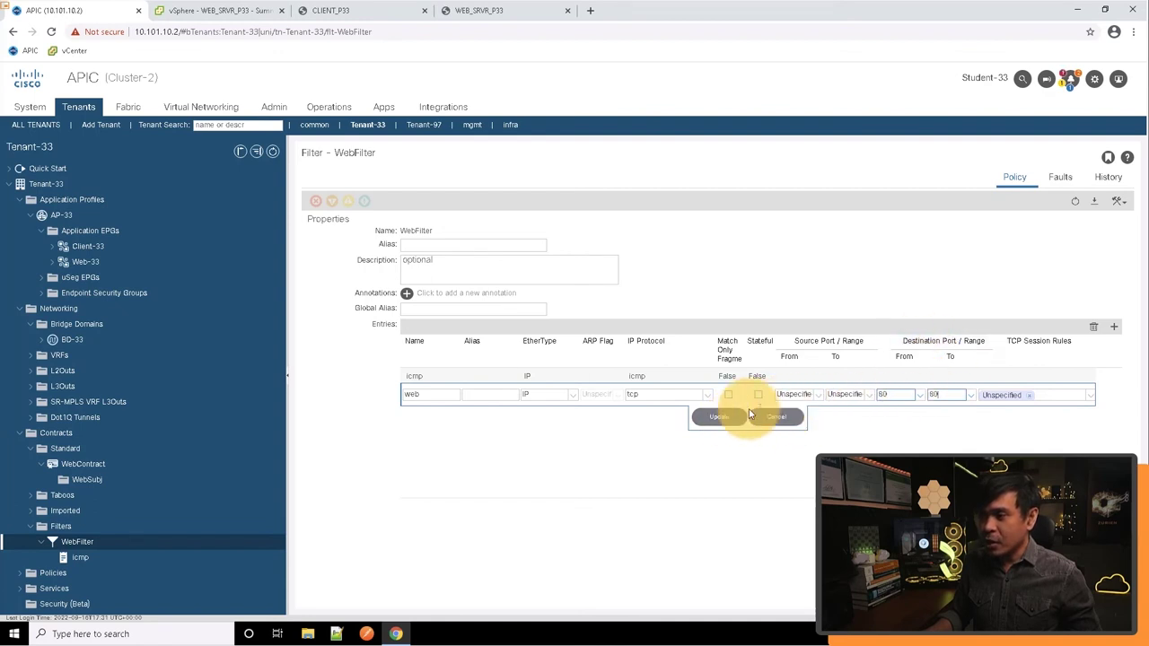
{"action": "left_click", "coordinate": [719, 419]}
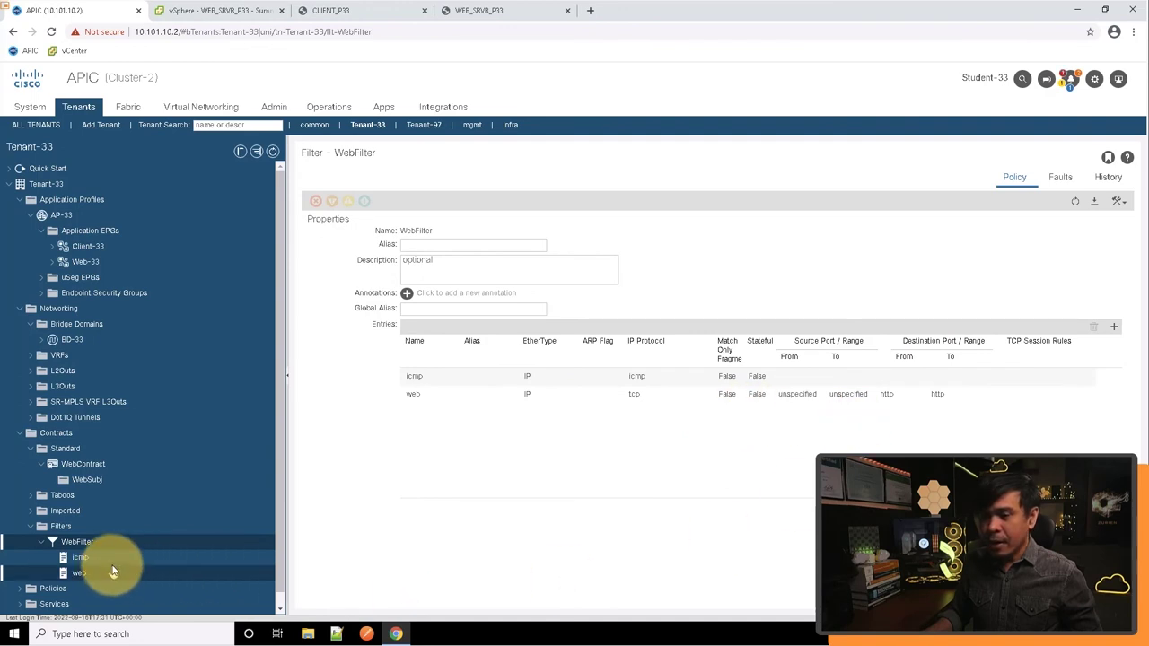
- Show the topology of application profile AP-33 and inspect the filter details of WebContract again
{"action": "left_click", "coordinate": [93, 216]}
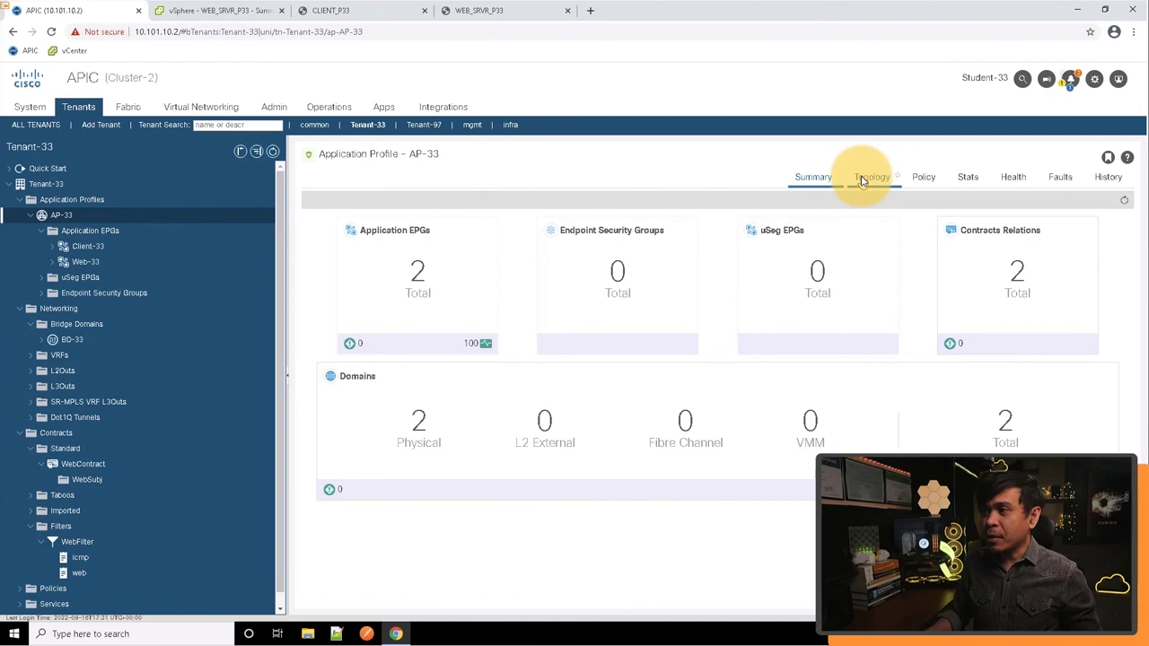
{"action": "left_click", "coordinate": [866, 178]}
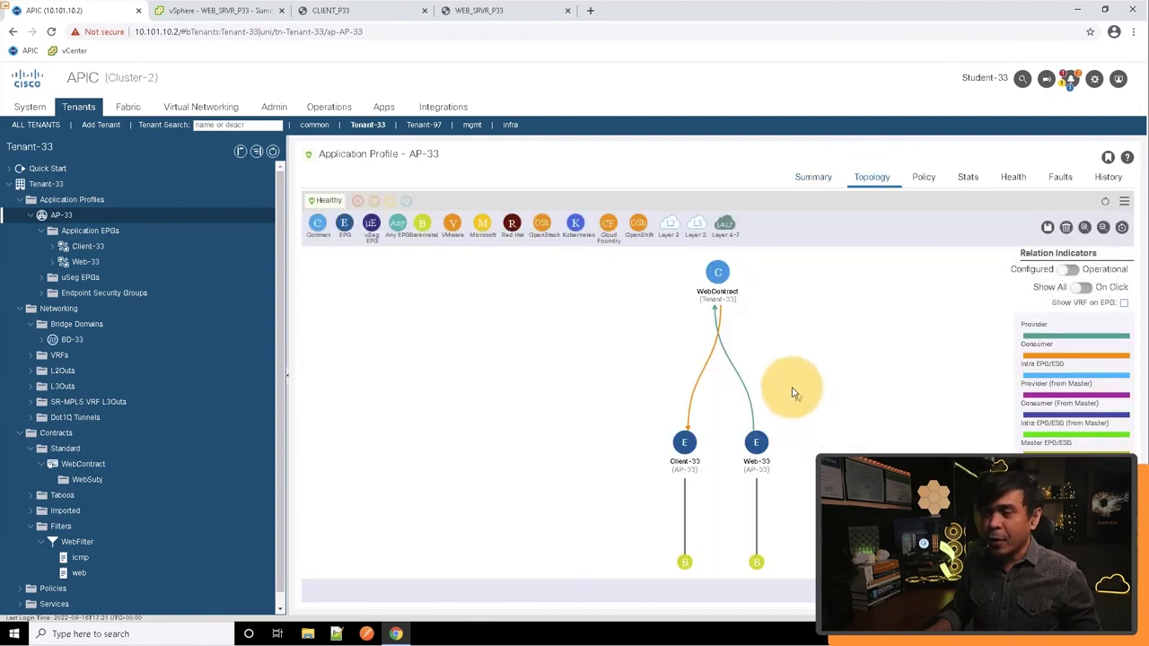
{"action": "mouse_move", "coordinate": [717, 278]}
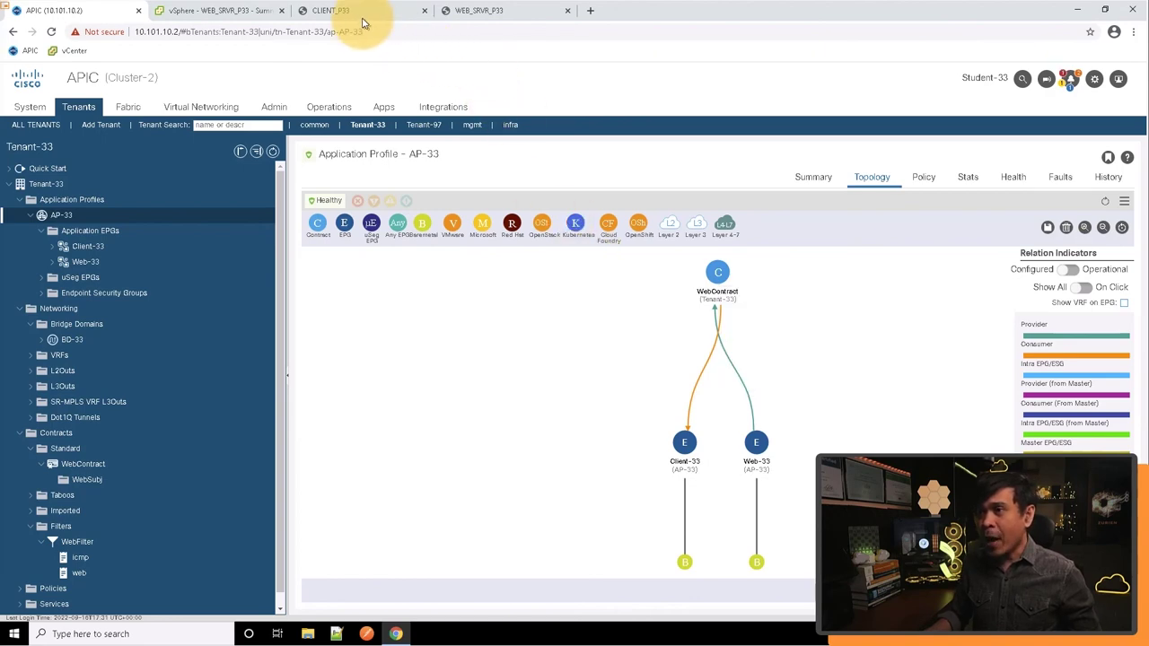
- Switch to the CLIENT_P33 console and ping 172.27.33.11 from the Command Prompt
{"action": "left_click", "coordinate": [357, 13]}
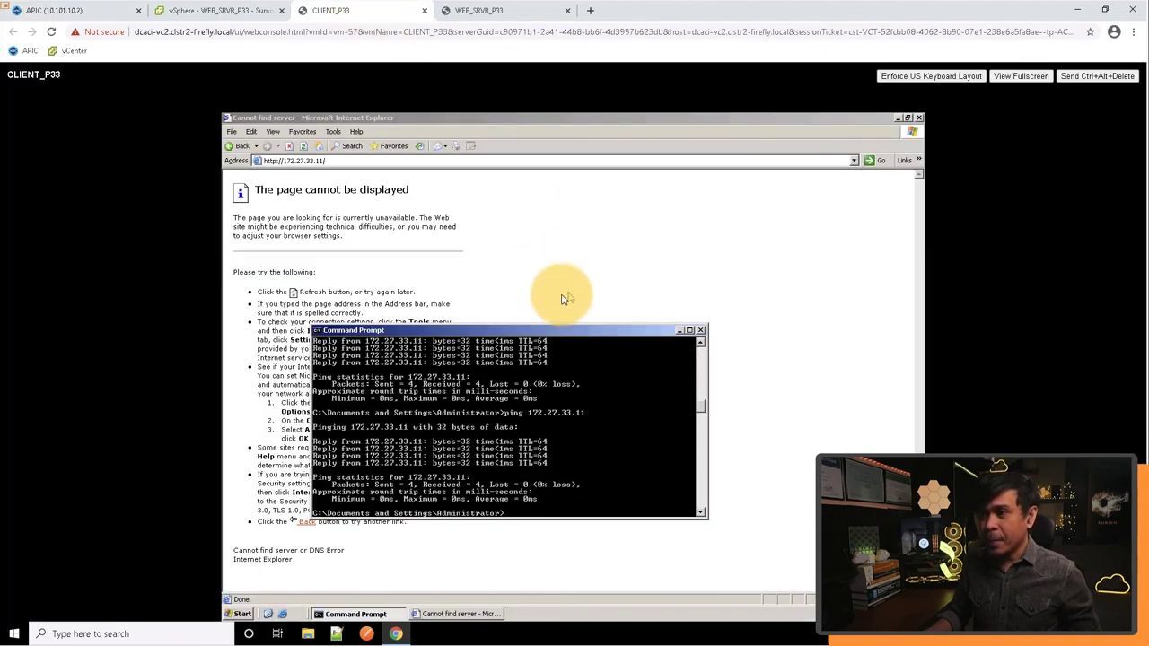
{"action": "type", "text": "ping 172.27.33.11"}
{"action": "key", "text": "Return"}
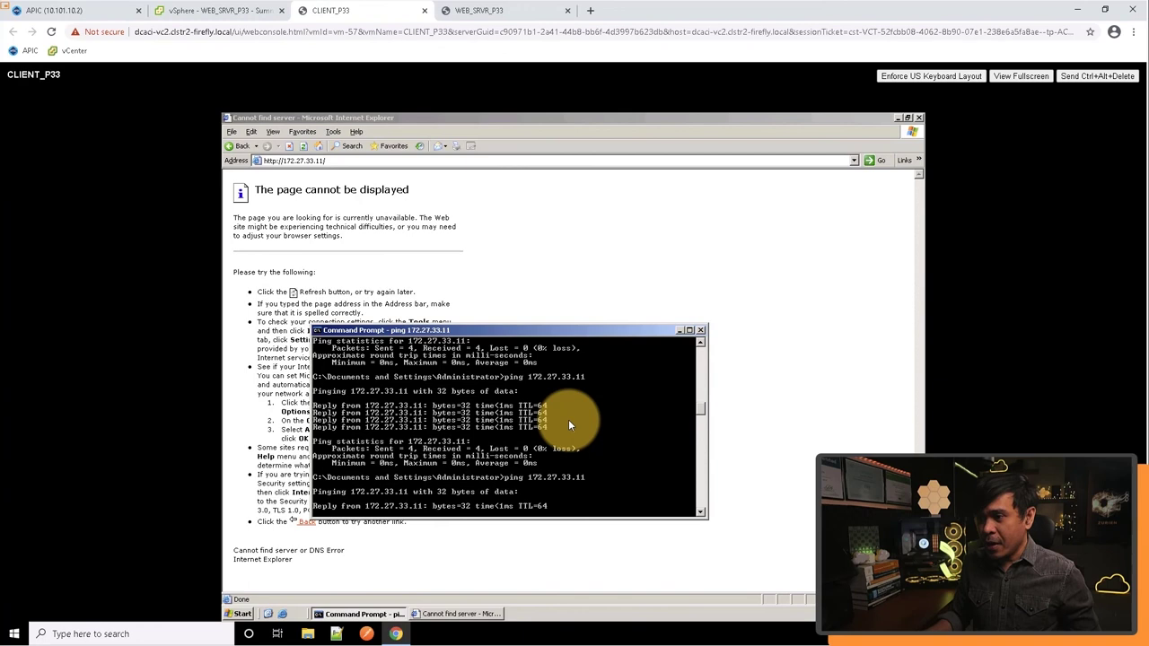
{"action": "left_click", "coordinate": [508, 211]}
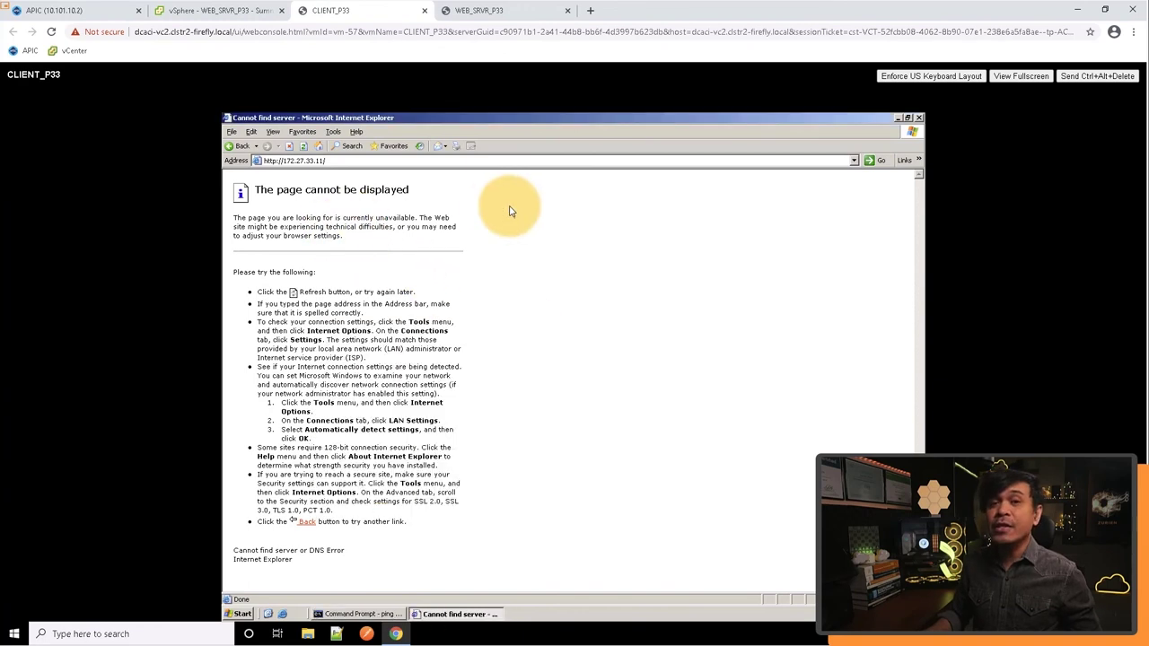
{"action": "left_click", "coordinate": [305, 146]}
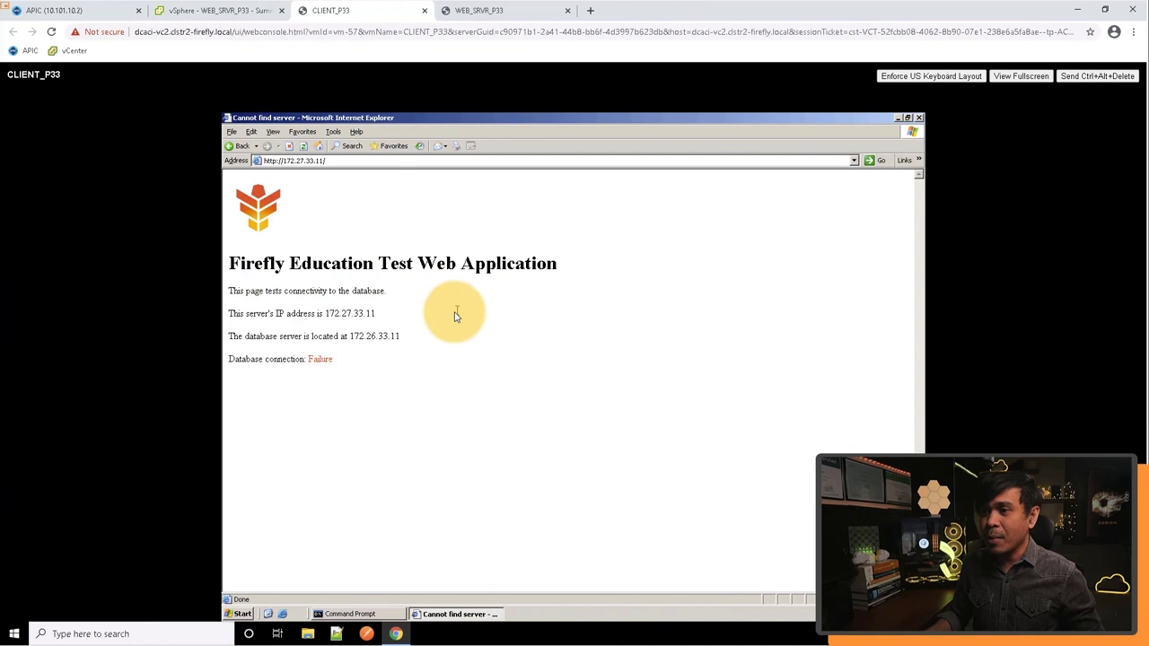
{"action": "left_click_drag", "start_coordinate": [325, 316], "coordinate": [391, 329]}
{"action": "left_click", "coordinate": [396, 328]}
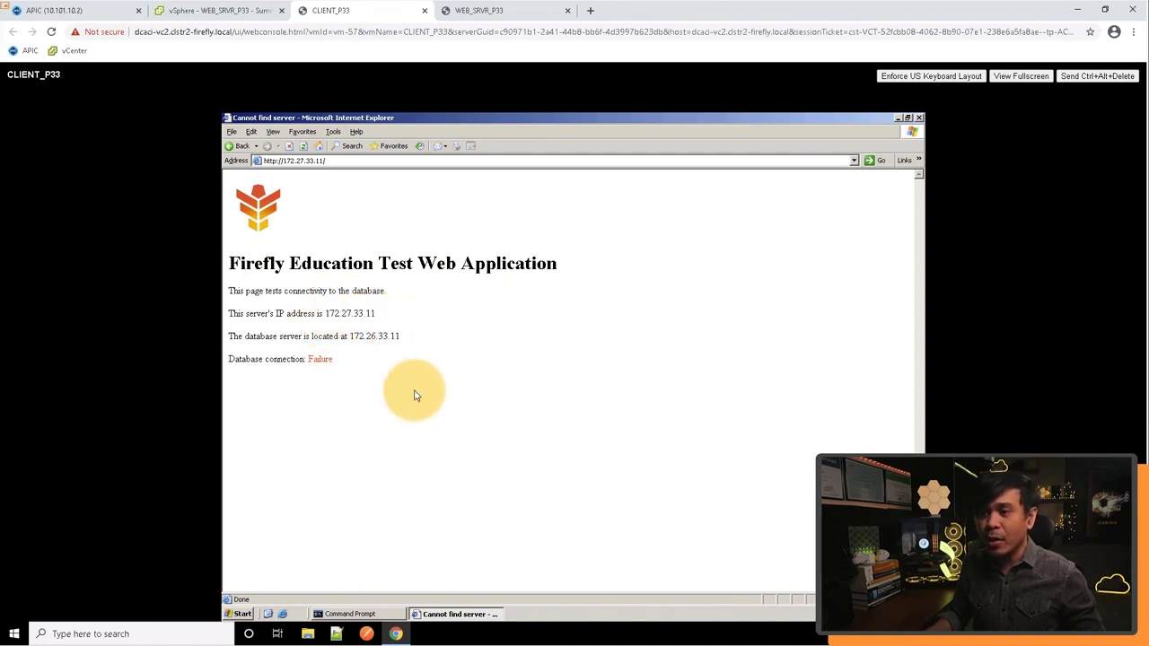